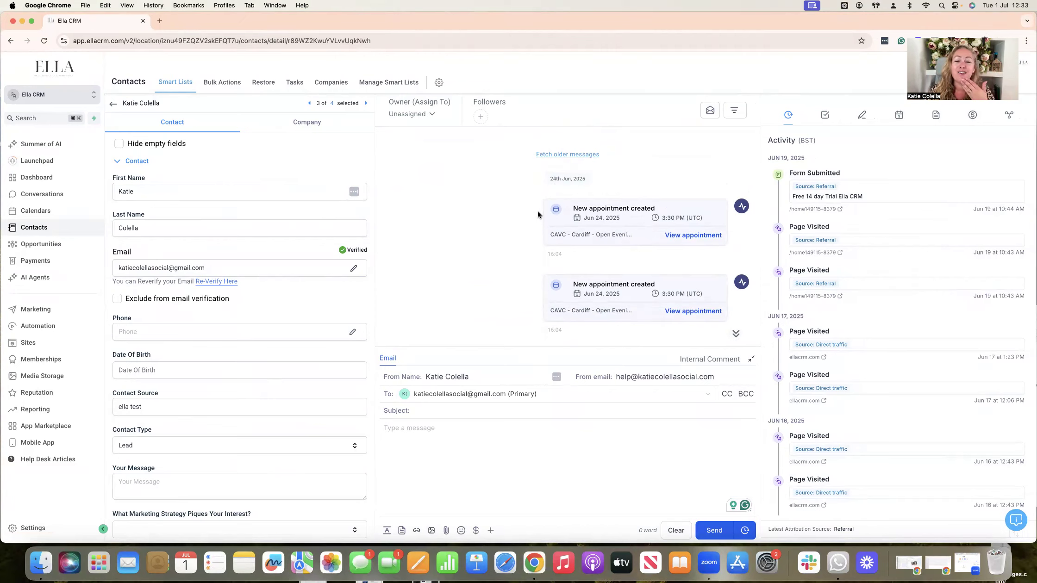
Review the contact's conversation history, from the appointment notices through the 14-day trial set up emails
{"action": "scroll", "coordinate": [644, 231], "scroll_direction": "down", "scroll_amount": 2}
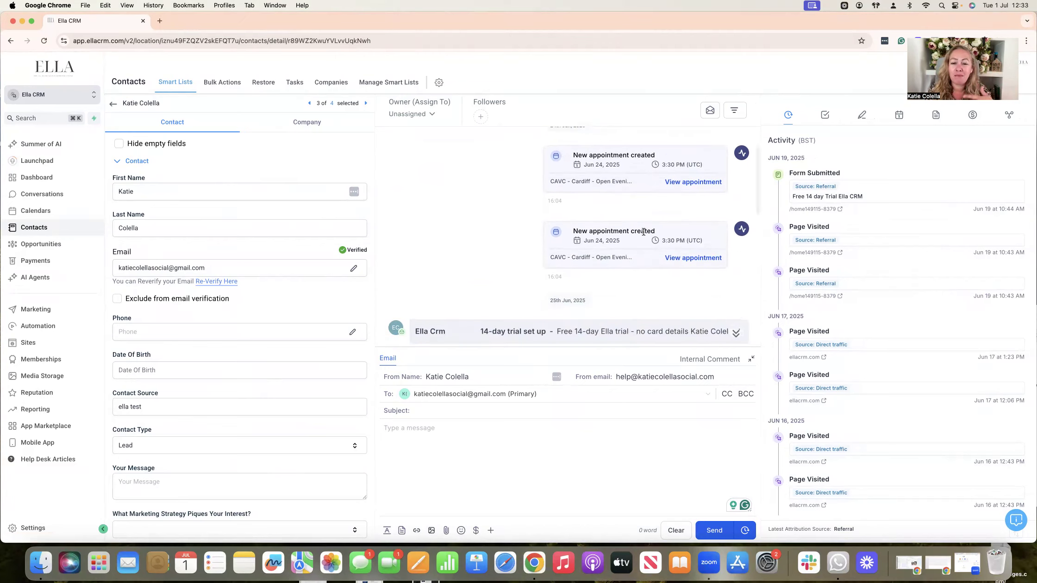
{"action": "scroll", "coordinate": [641, 238], "scroll_direction": "up", "scroll_amount": 2}
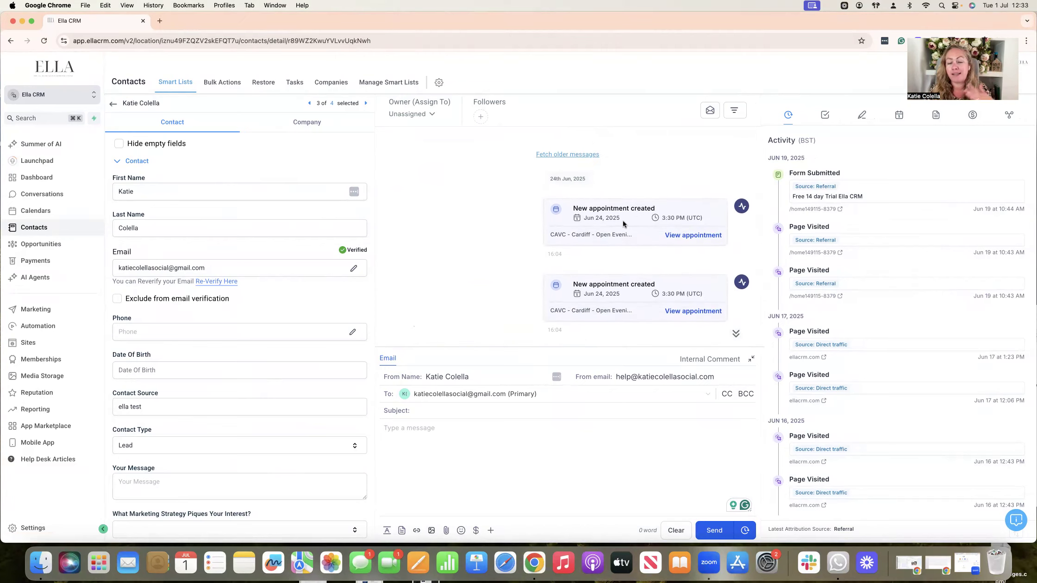
{"action": "scroll", "coordinate": [640, 260], "scroll_direction": "down", "scroll_amount": 4}
{"action": "scroll", "coordinate": [640, 263], "scroll_direction": "down", "scroll_amount": 1}
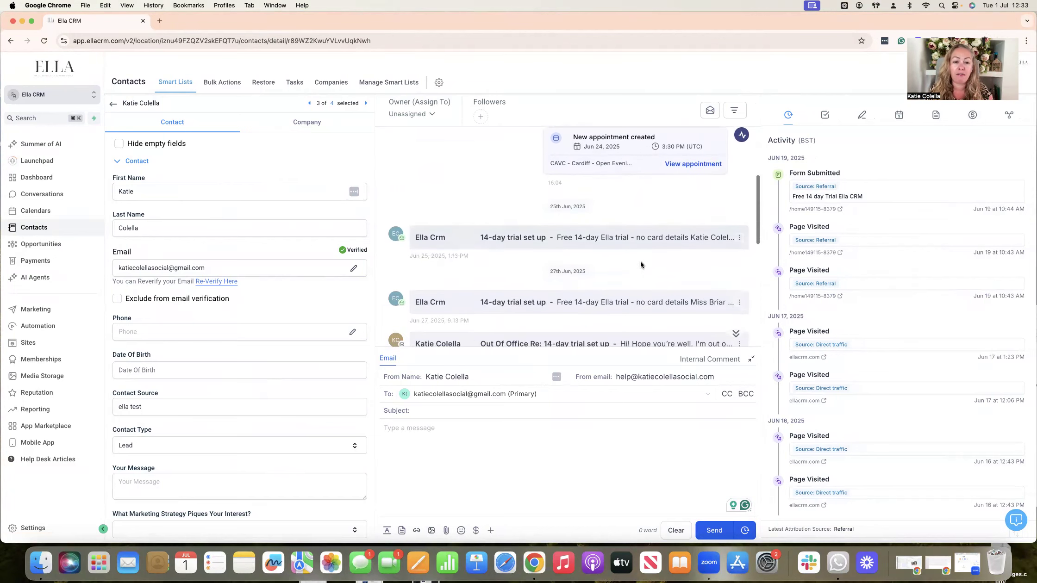
{"action": "scroll", "coordinate": [606, 251], "scroll_direction": "down", "scroll_amount": 1}
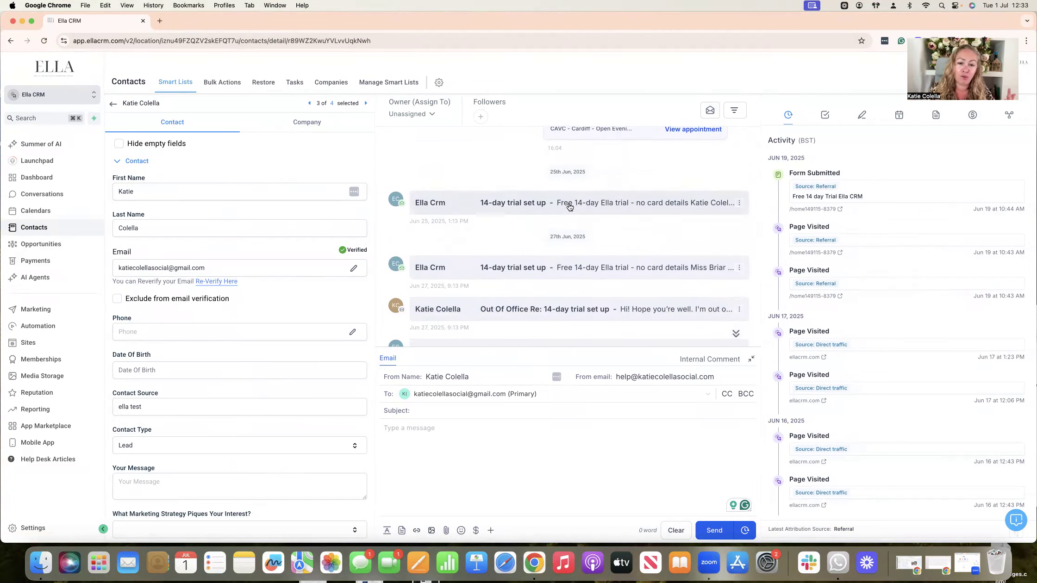
{"action": "scroll", "coordinate": [568, 206], "scroll_direction": "down", "scroll_amount": 4}
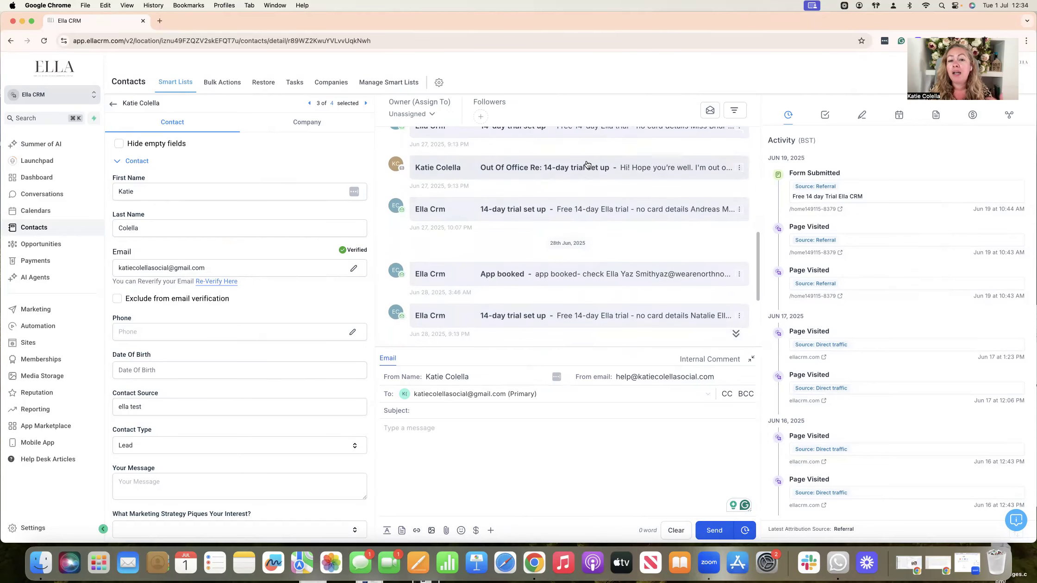
{"action": "scroll", "coordinate": [592, 214], "scroll_direction": "down", "scroll_amount": 4}
{"action": "scroll", "coordinate": [592, 216], "scroll_direction": "down", "scroll_amount": 1}
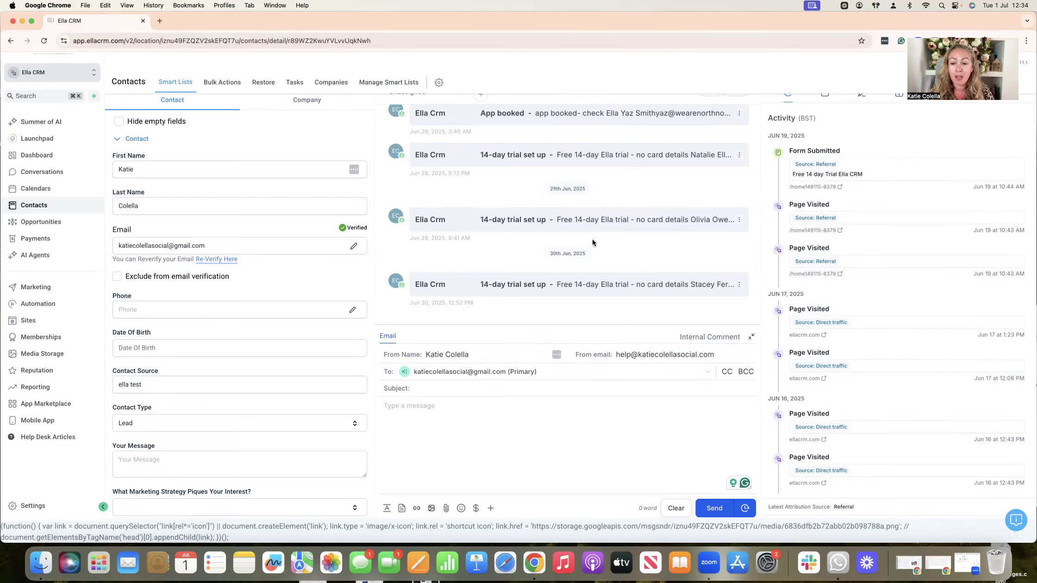
{"action": "scroll", "coordinate": [918, 266], "scroll_direction": "up", "scroll_amount": 2}
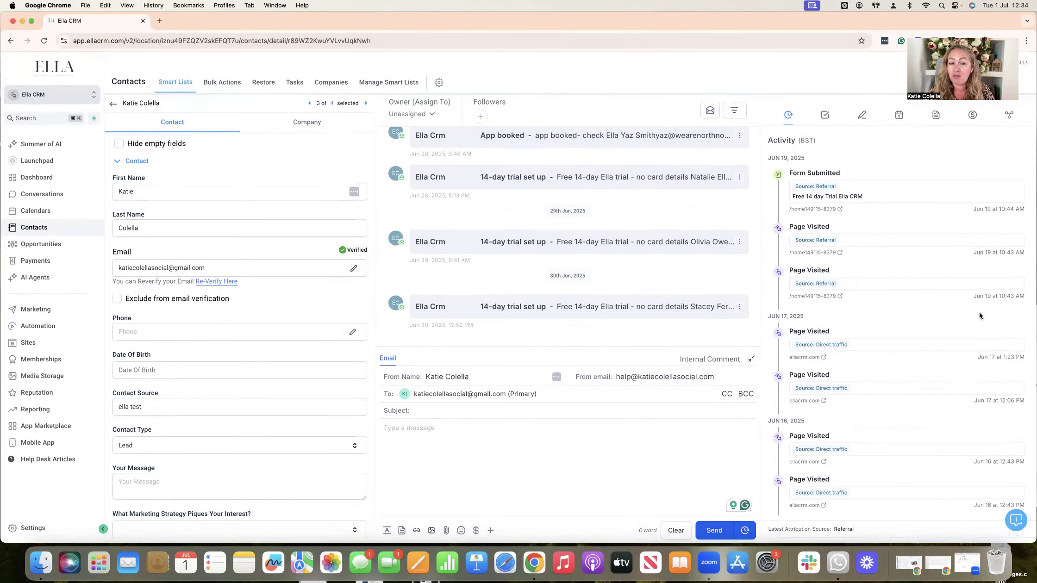
{"action": "scroll", "coordinate": [551, 267], "scroll_direction": "up", "scroll_amount": 5}
{"action": "scroll", "coordinate": [554, 266], "scroll_direction": "down", "scroll_amount": 8}
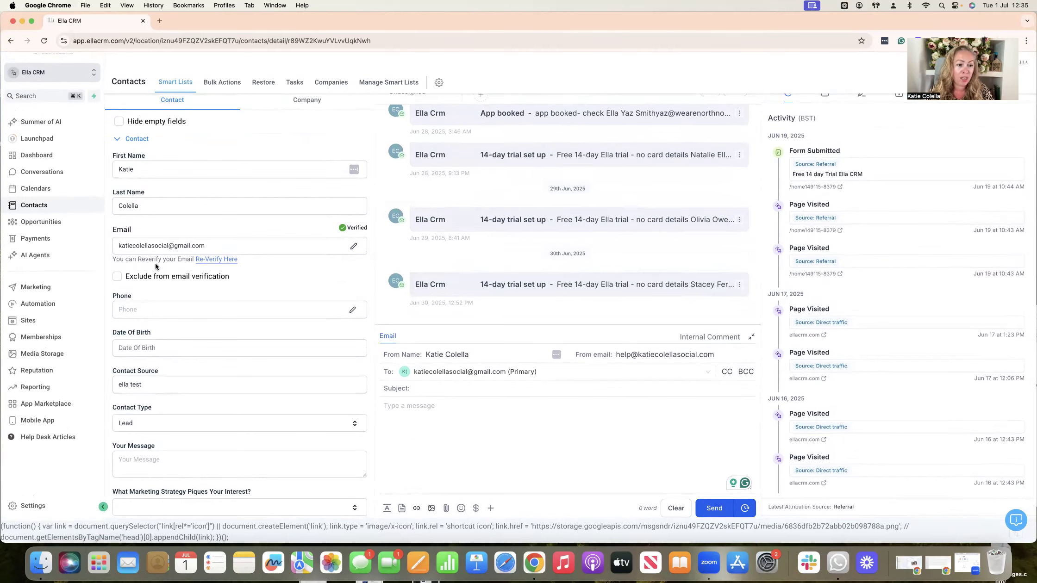
Review the contact's detail fields, tags, automation, client portal and DND sections
{"action": "scroll", "coordinate": [185, 221], "scroll_direction": "down", "scroll_amount": 5}
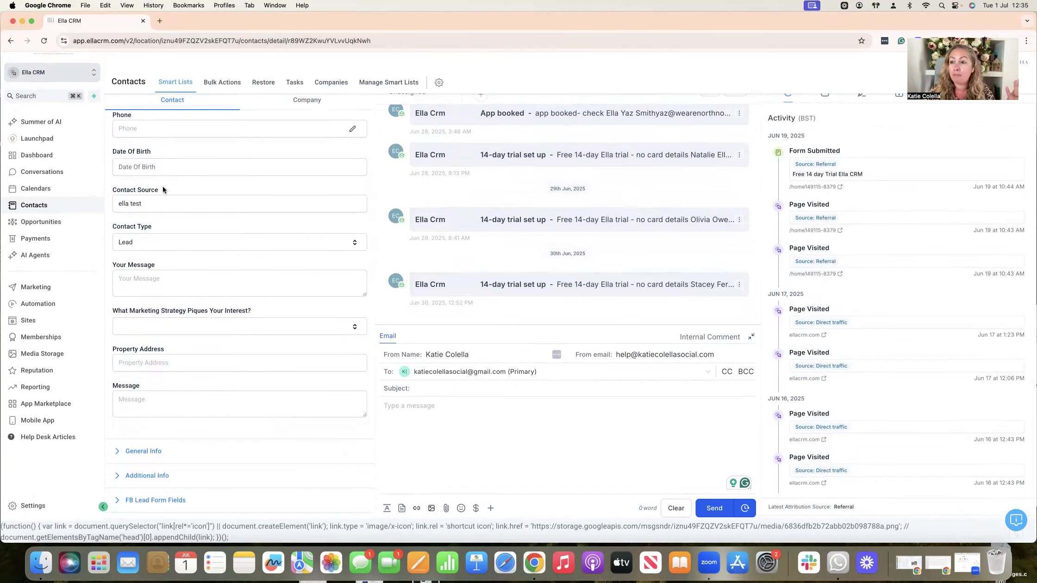
{"action": "scroll", "coordinate": [180, 206], "scroll_direction": "down", "scroll_amount": 10}
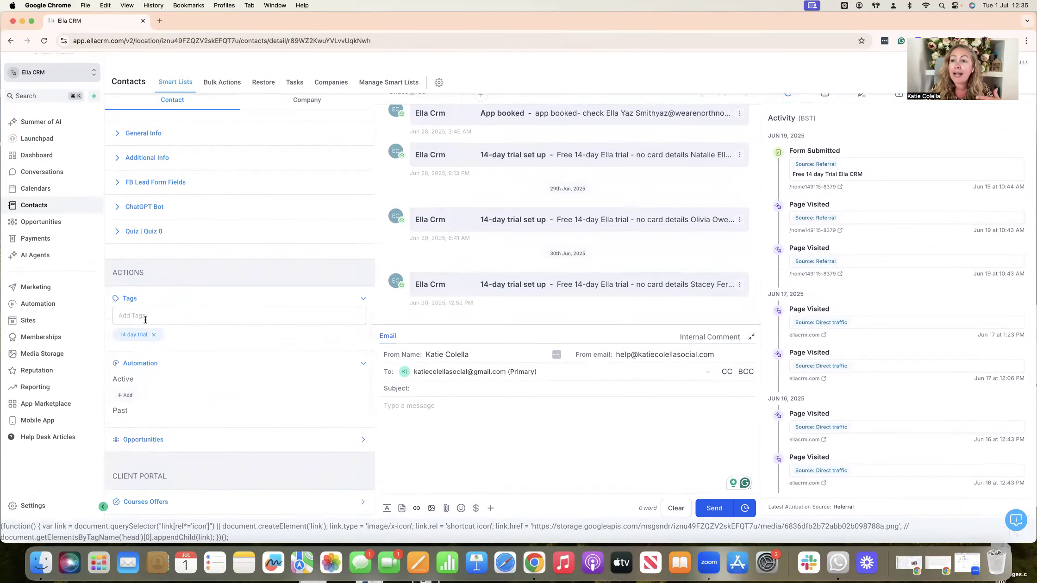
{"action": "scroll", "coordinate": [146, 319], "scroll_direction": "down", "scroll_amount": 3}
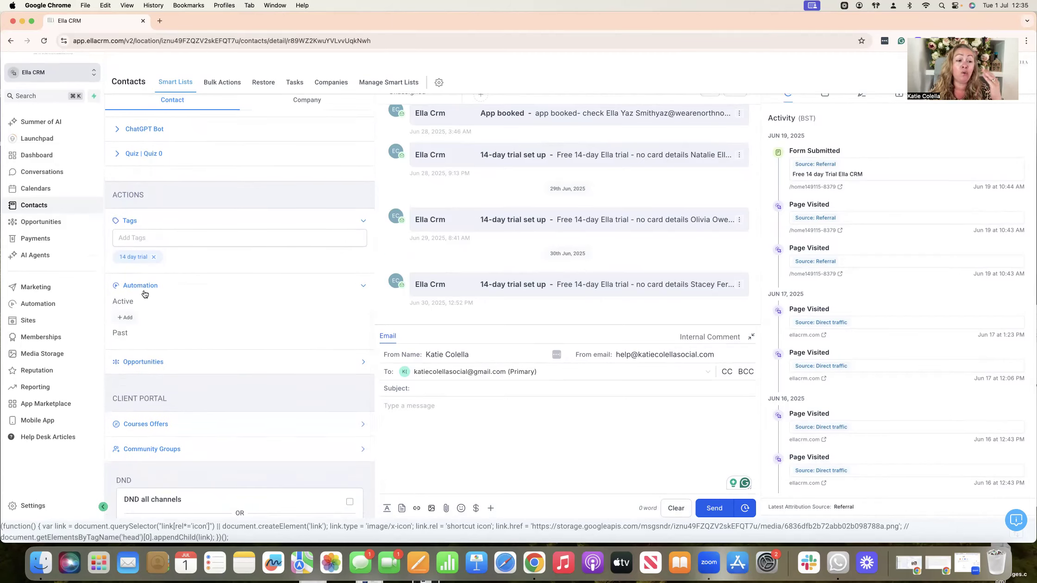
{"action": "scroll", "coordinate": [191, 323], "scroll_direction": "down", "scroll_amount": 3}
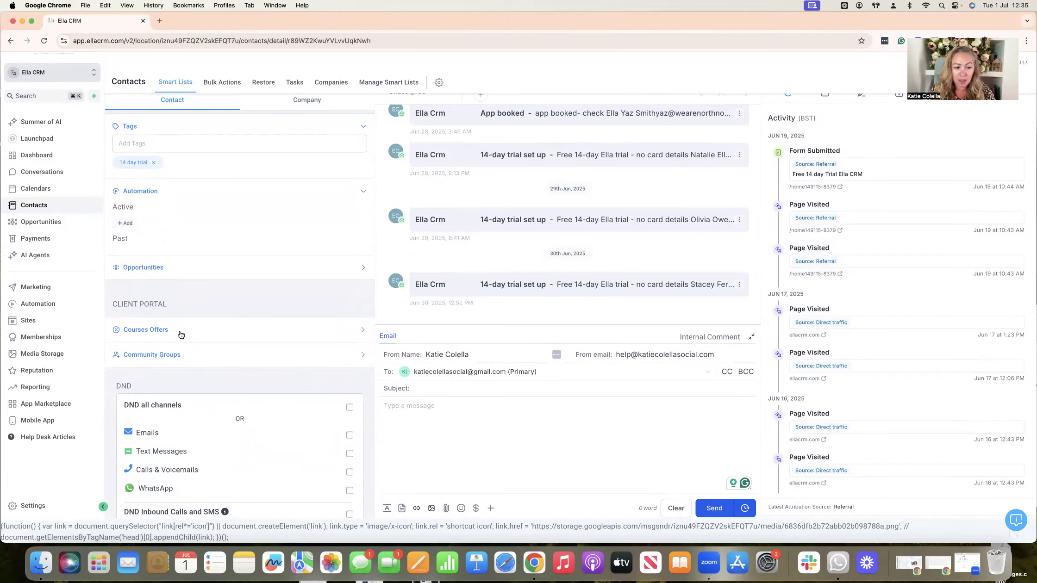
{"action": "scroll", "coordinate": [196, 330], "scroll_direction": "down", "scroll_amount": 2}
{"action": "scroll", "coordinate": [256, 289], "scroll_direction": "up", "scroll_amount": 10}
{"action": "scroll", "coordinate": [696, 240], "scroll_direction": "up", "scroll_amount": 2}
{"action": "scroll", "coordinate": [695, 239], "scroll_direction": "up", "scroll_amount": 5}
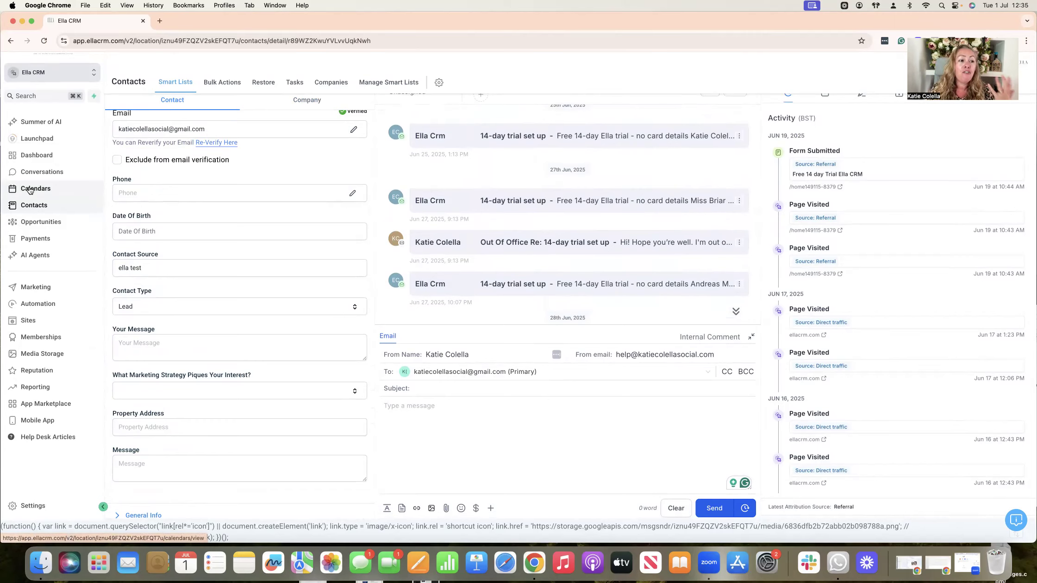
Go to the calendar settings and start a new calendar of the Personal Booking type
{"action": "left_click", "coordinate": [30, 191]}
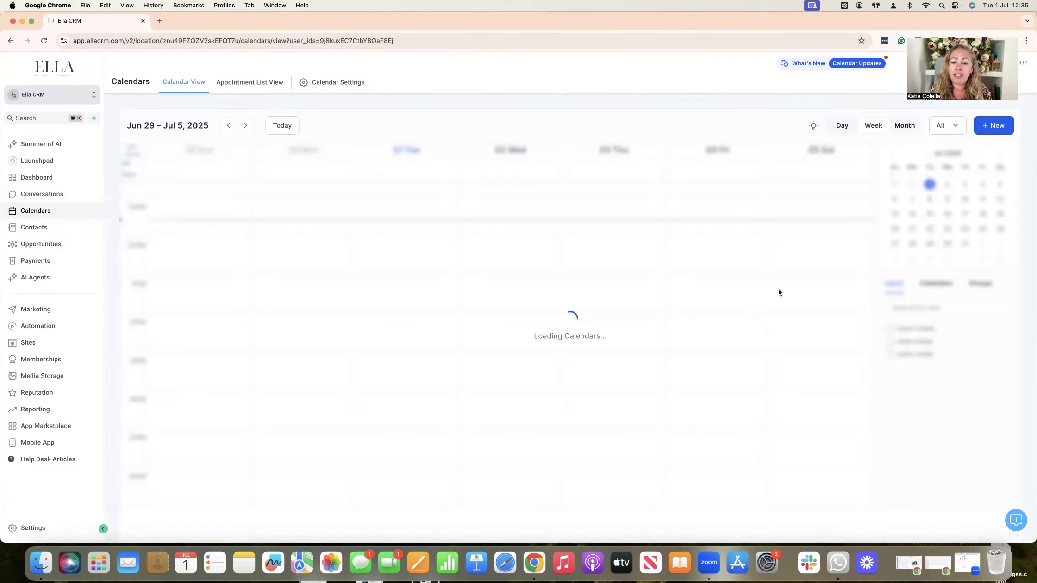
{"action": "scroll", "coordinate": [742, 315], "scroll_direction": "up", "scroll_amount": 3}
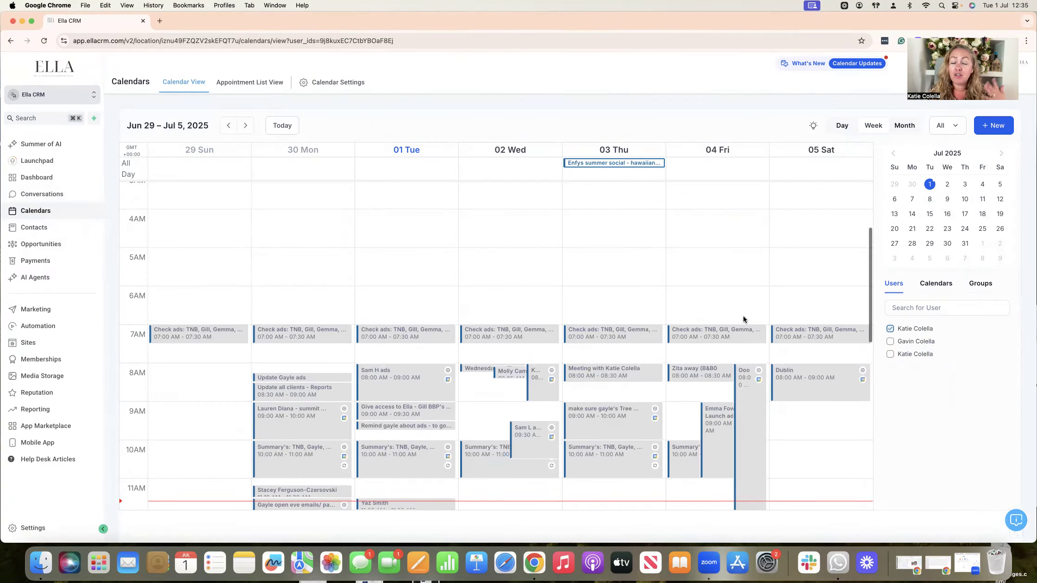
{"action": "left_click", "coordinate": [336, 84]}
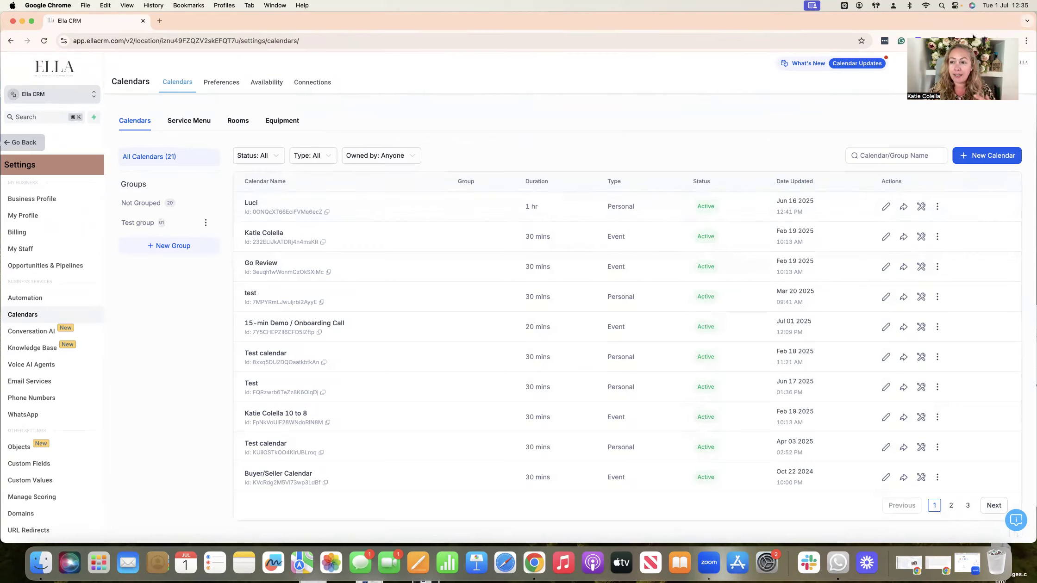
{"action": "left_click", "coordinate": [1001, 160]}
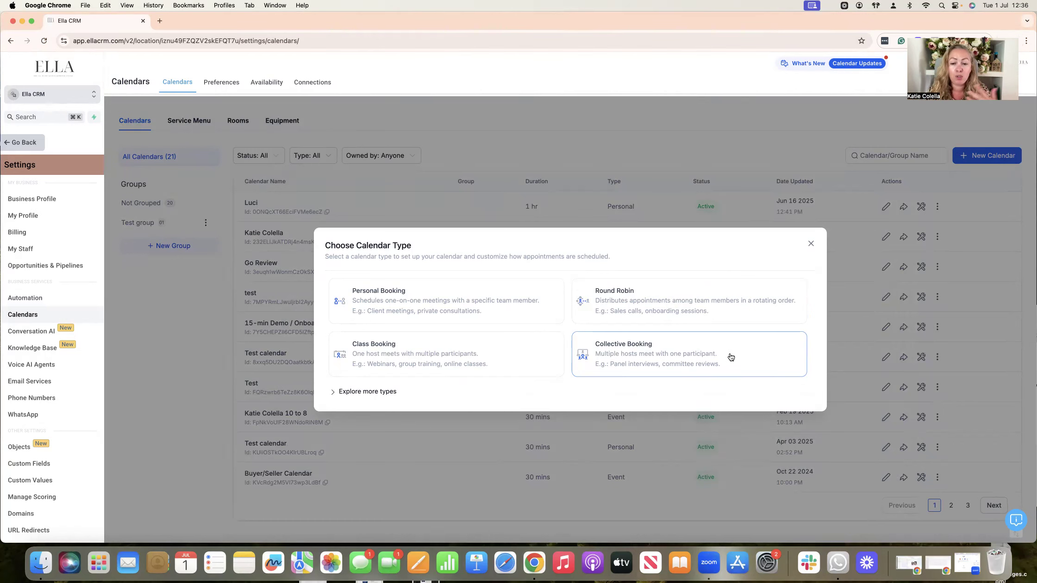
{"action": "left_click", "coordinate": [443, 302]}
Name the new calendar "Test call 1-1"
{"action": "left_click", "coordinate": [488, 160]}
{"action": "type", "text": "Test call 1"}
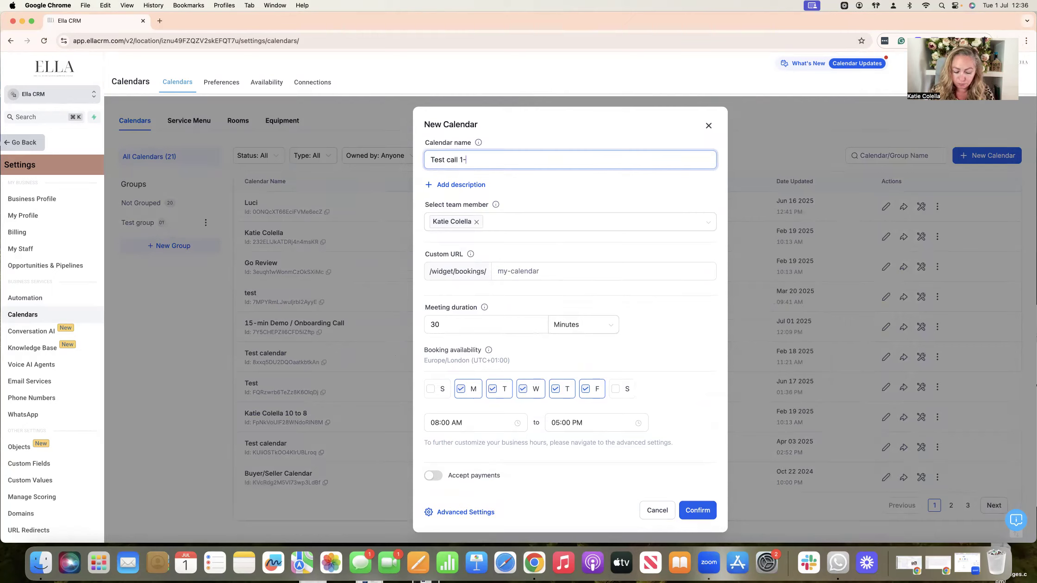
{"action": "type", "text": "-1"}
{"action": "left_click", "coordinate": [506, 225]}
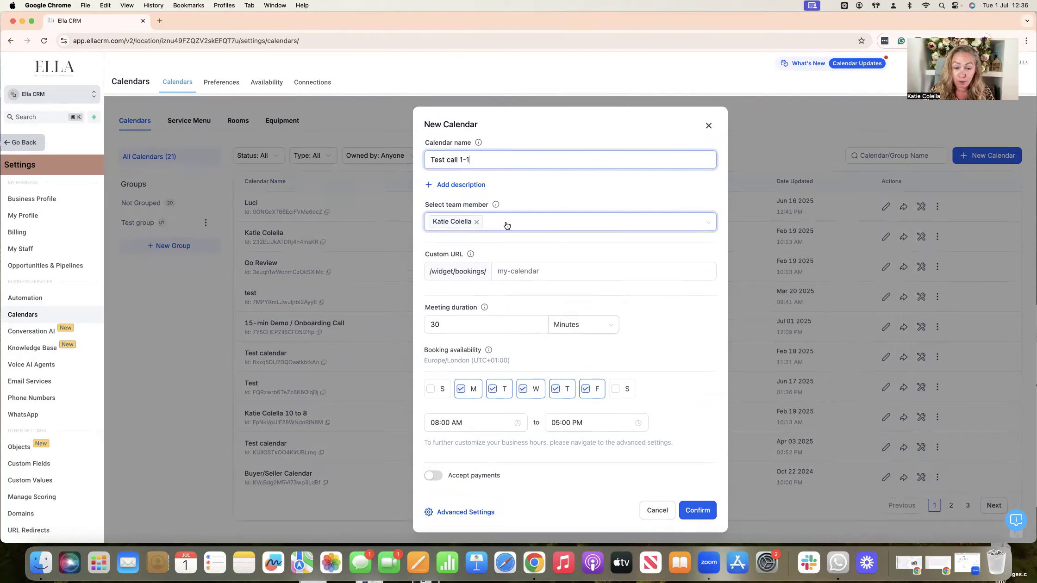
Set the calendar's custom URL to "test-call-1-1", reusing the calendar name with hyphens instead of spaces
{"action": "left_click", "coordinate": [551, 273]}
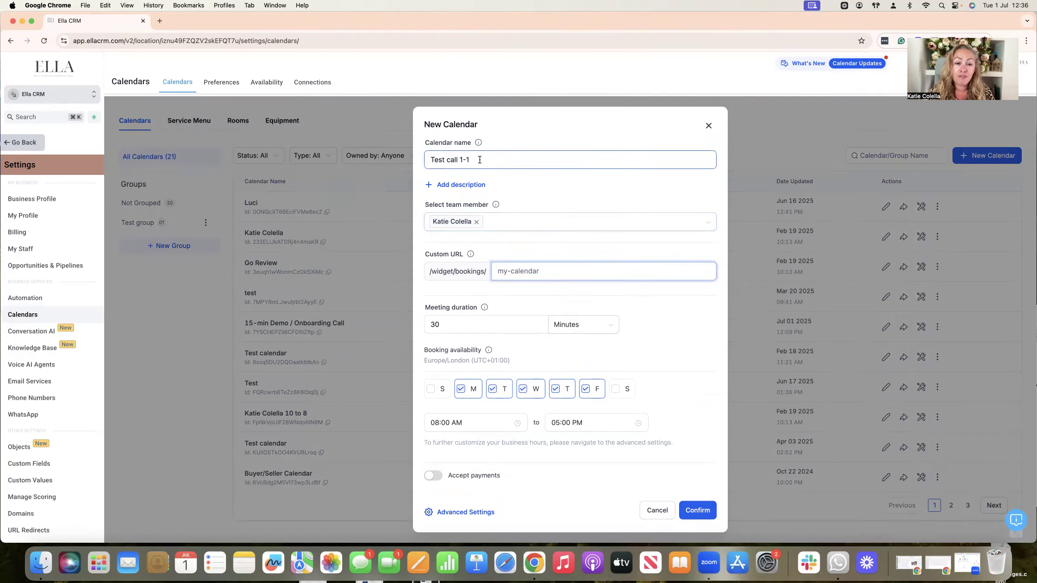
{"action": "left_click_drag", "start_coordinate": [480, 160], "coordinate": [417, 156]}
{"action": "key", "text": "super+c"}
{"action": "left_click", "coordinate": [506, 266]}
{"action": "key", "text": "super+v"}
{"action": "left_click", "coordinate": [513, 271]}
{"action": "key", "text": "BackSpace"}
{"action": "type", "text": "-"}
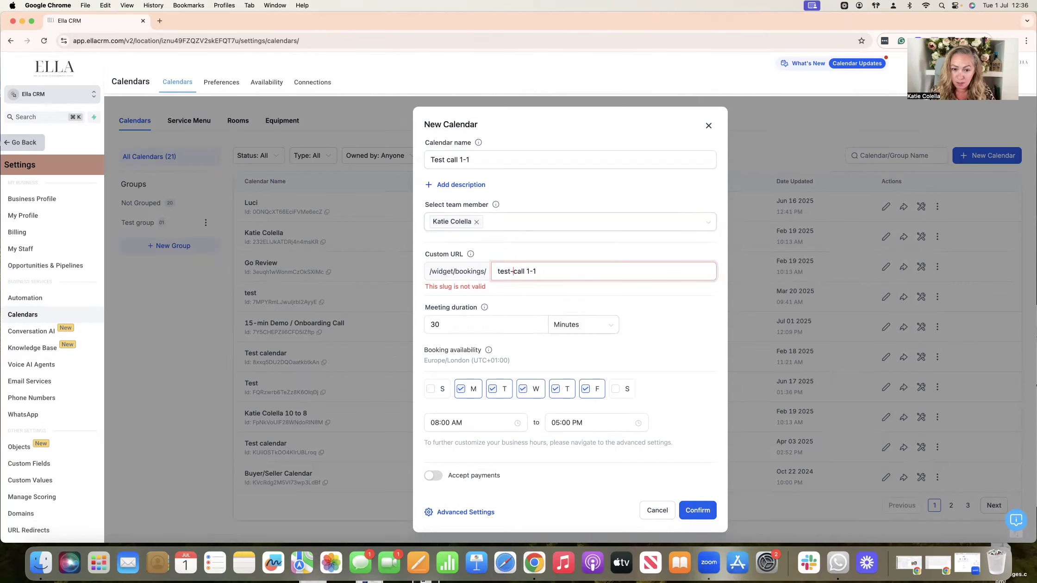
{"action": "left_click", "coordinate": [528, 273]}
{"action": "key", "text": "BackSpace"}
{"action": "type", "text": "-"}
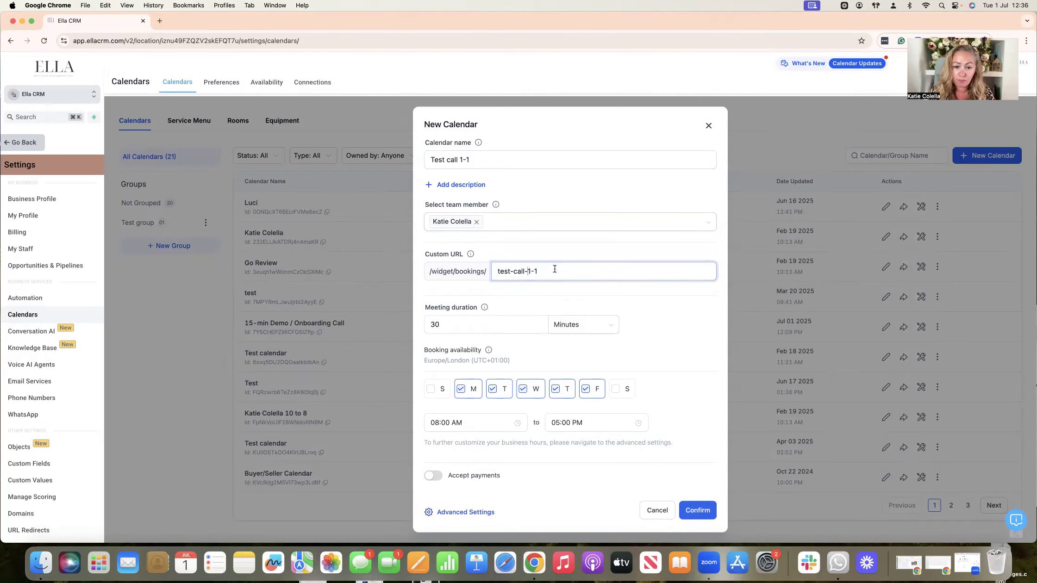
Limit the calendar's booking availability to Tuesday, Wednesday and Thursday
{"action": "scroll", "coordinate": [565, 260], "scroll_direction": "down", "scroll_amount": 1}
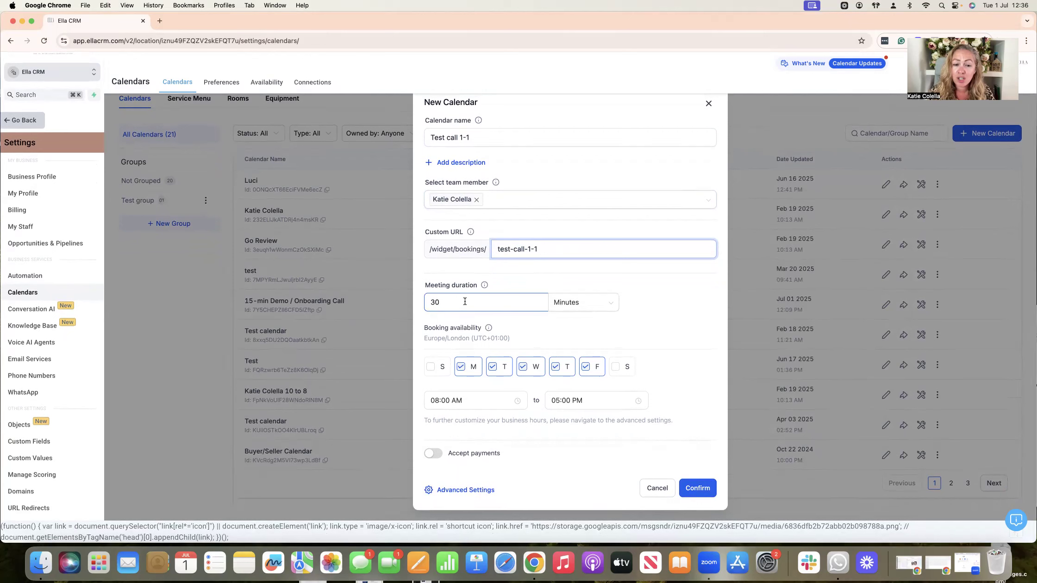
{"action": "left_click", "coordinate": [576, 303]}
{"action": "left_click", "coordinate": [467, 302]}
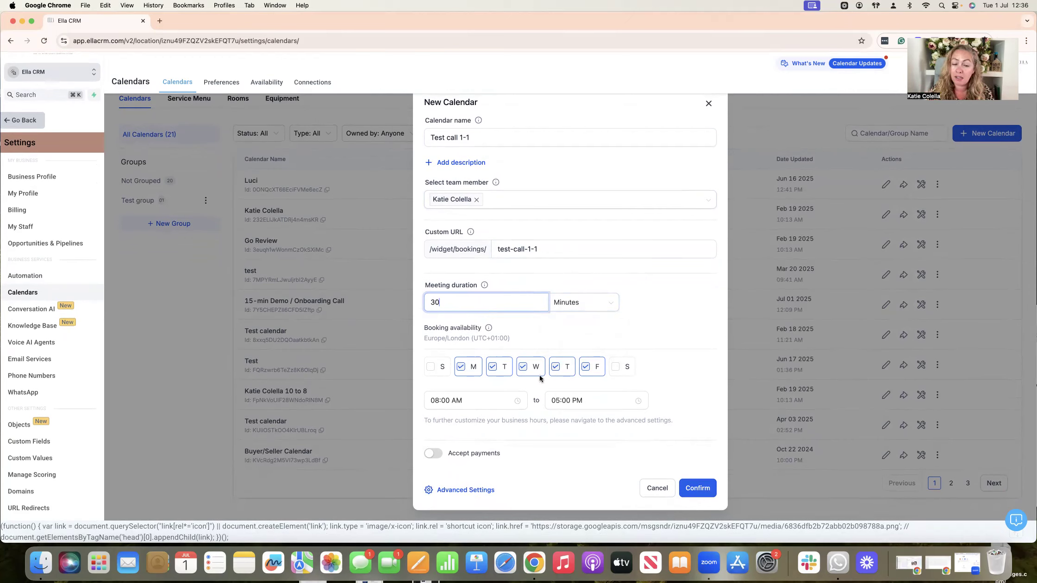
{"action": "left_click", "coordinate": [585, 367]}
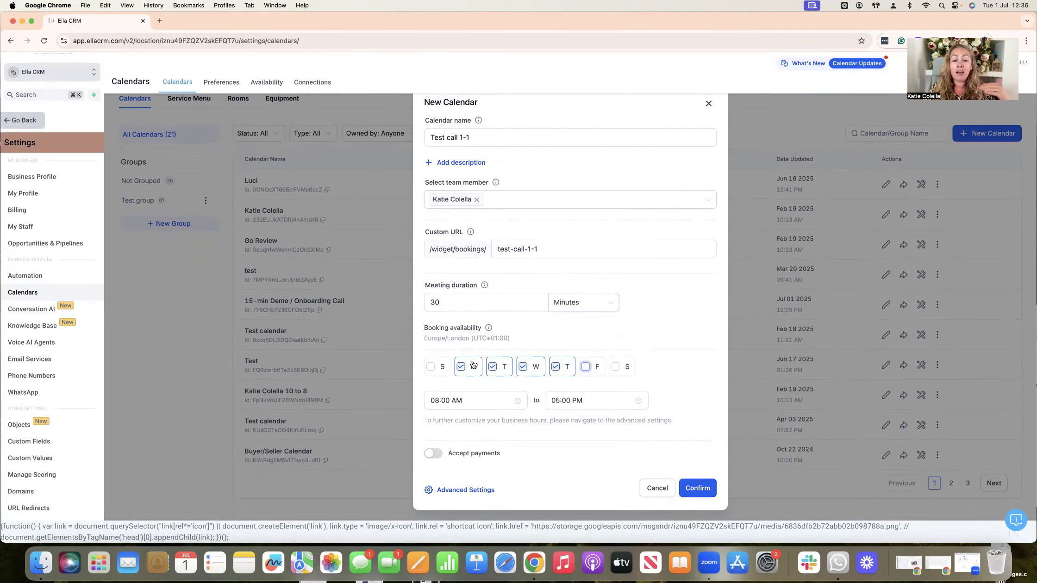
{"action": "left_click", "coordinate": [460, 366]}
{"action": "left_click", "coordinate": [523, 367]}
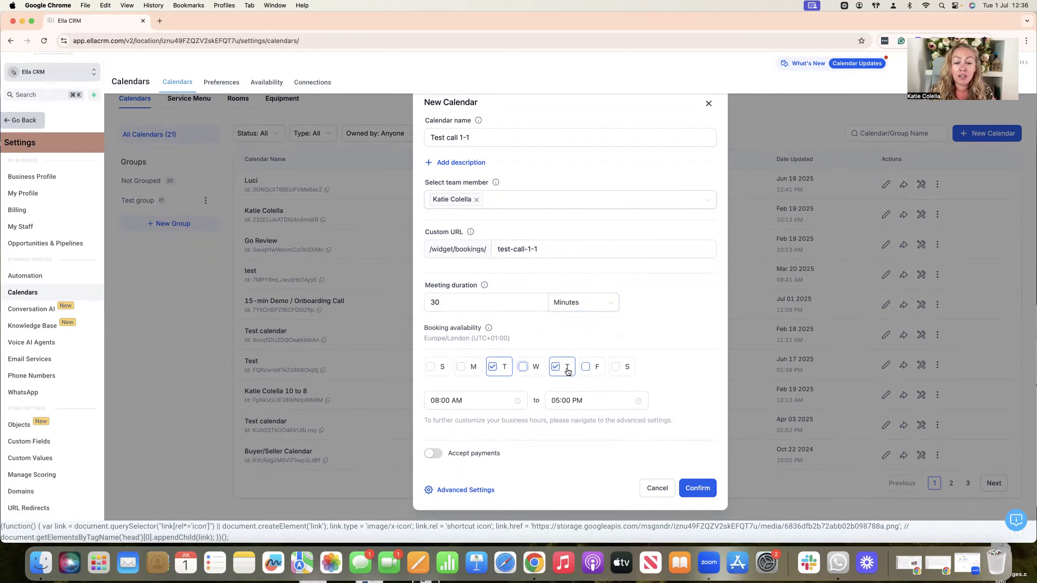
{"action": "left_click", "coordinate": [586, 366]}
{"action": "left_click", "coordinate": [523, 367]}
{"action": "left_click", "coordinate": [585, 366]}
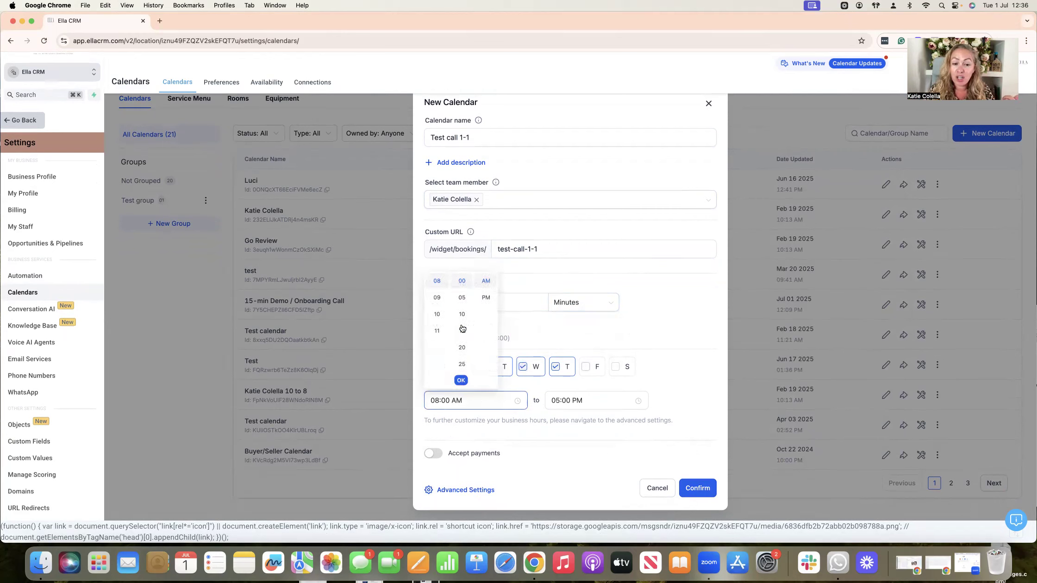
Set the booking hours from 09:00 AM to 03:00 PM
{"action": "left_click", "coordinate": [437, 297]}
{"action": "left_click", "coordinate": [461, 379]}
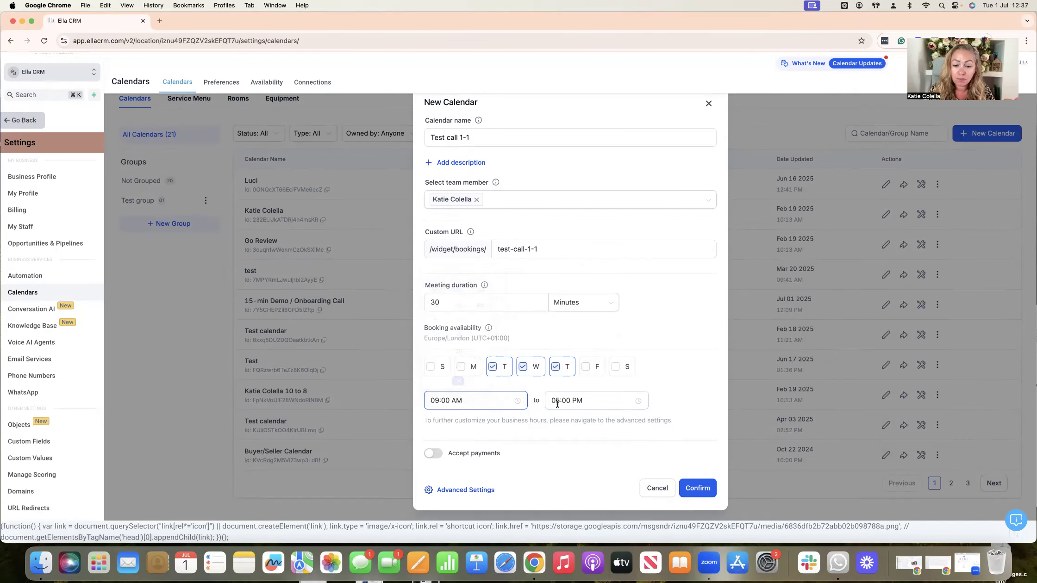
{"action": "left_click", "coordinate": [578, 400]}
{"action": "scroll", "coordinate": [556, 308], "scroll_direction": "up", "scroll_amount": 2}
{"action": "left_click", "coordinate": [557, 297]}
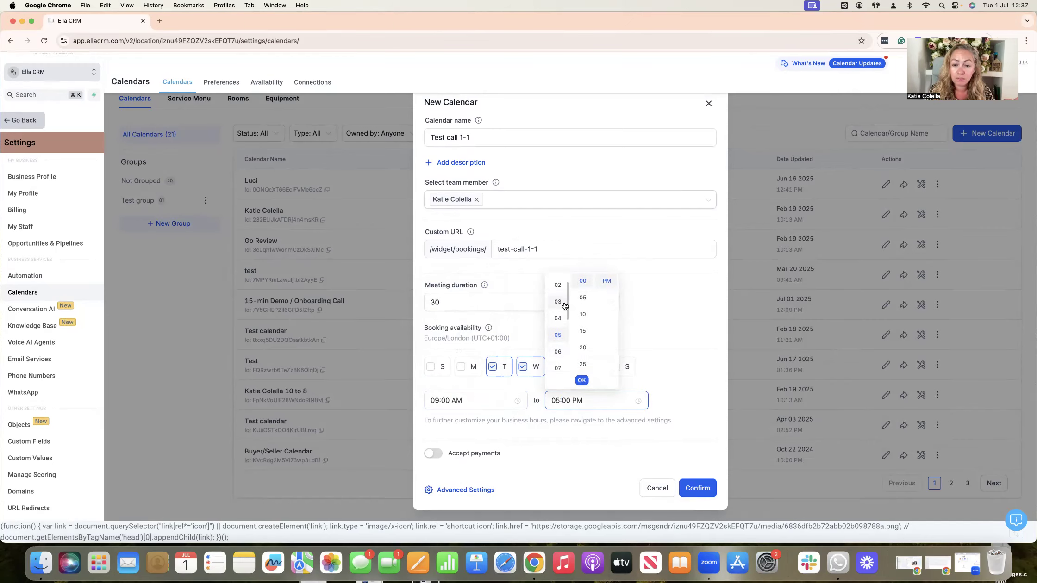
{"action": "left_click", "coordinate": [581, 380]}
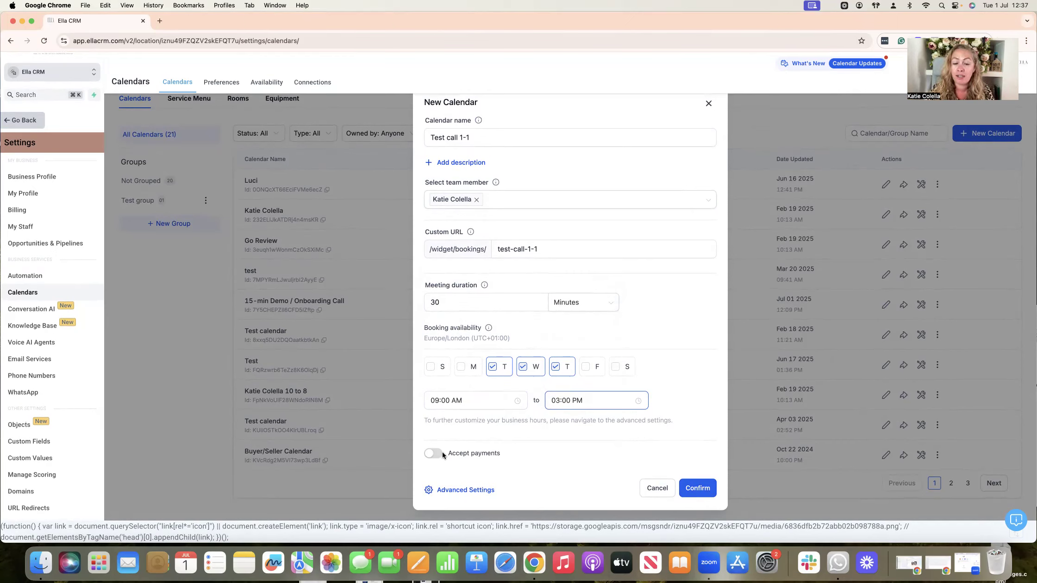
Open the new calendar's advanced settings and enter "description" as its description
{"action": "left_click", "coordinate": [481, 490]}
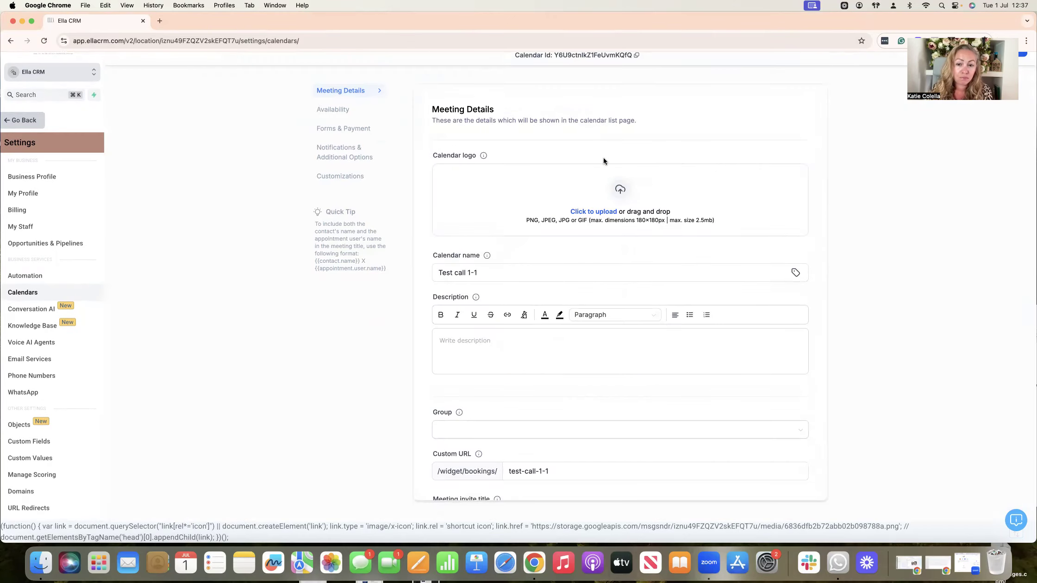
{"action": "scroll", "coordinate": [559, 219], "scroll_direction": "up", "scroll_amount": 1}
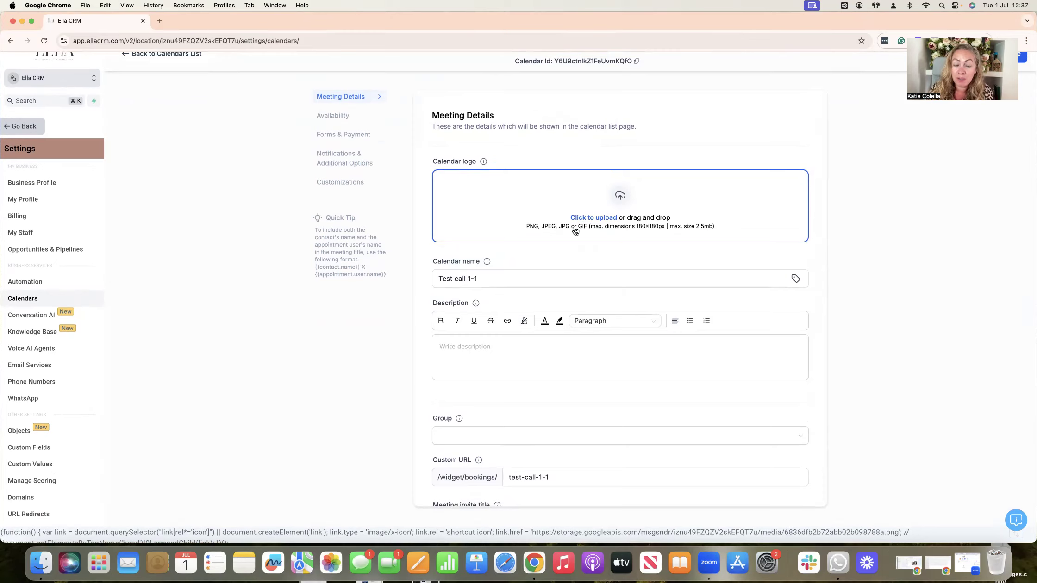
{"action": "scroll", "coordinate": [477, 329], "scroll_direction": "down", "scroll_amount": 2}
{"action": "left_click", "coordinate": [488, 311]}
{"action": "type", "text": "description"}
{"action": "scroll", "coordinate": [571, 303], "scroll_direction": "down", "scroll_amount": 3}
{"action": "left_click", "coordinate": [482, 355]}
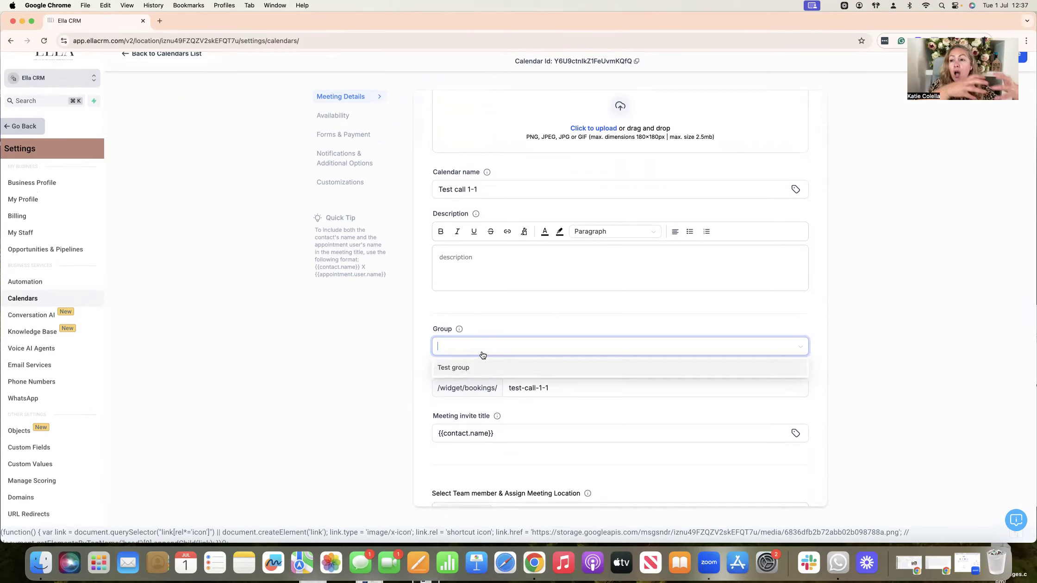
{"action": "left_click", "coordinate": [504, 325]}
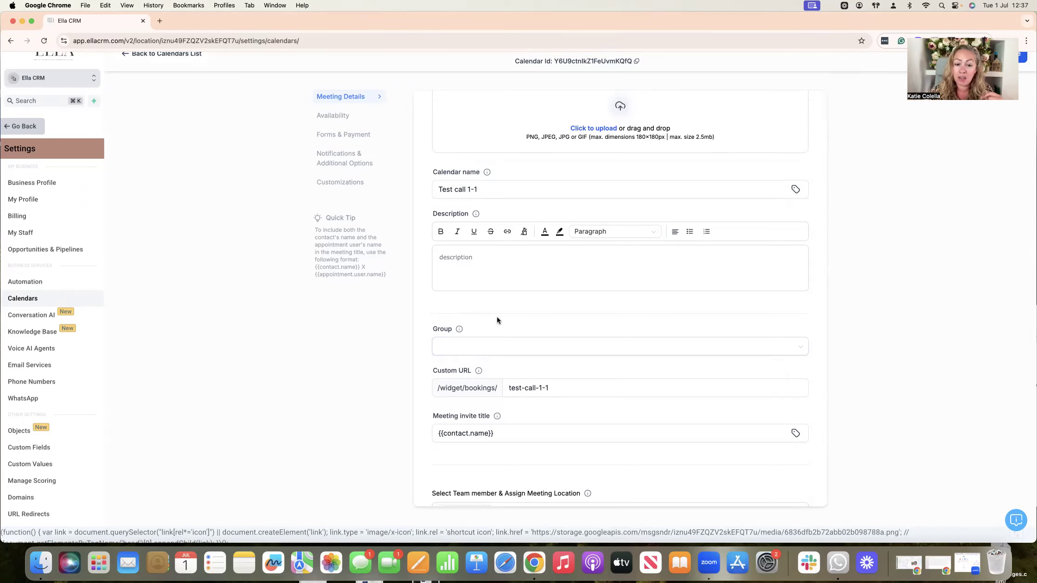
Add "test" after {{contact.name}} in the meeting invite title
{"action": "scroll", "coordinate": [496, 320], "scroll_direction": "down", "scroll_amount": 5}
{"action": "left_click", "coordinate": [522, 234]}
{"action": "type", "text": "test"}
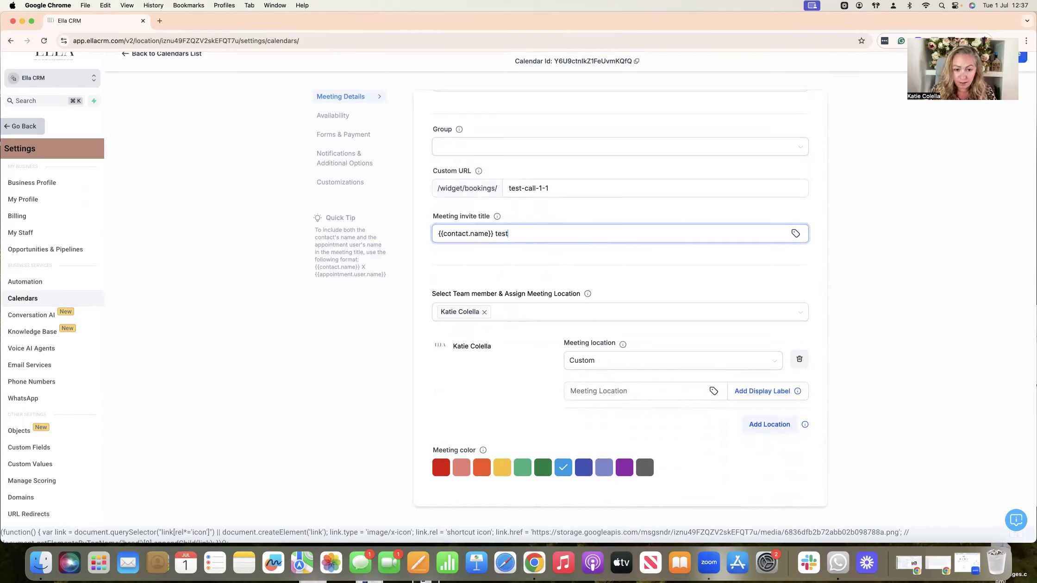
Add "name" after "test" in the meeting invite title
{"action": "type", "text": " name"}
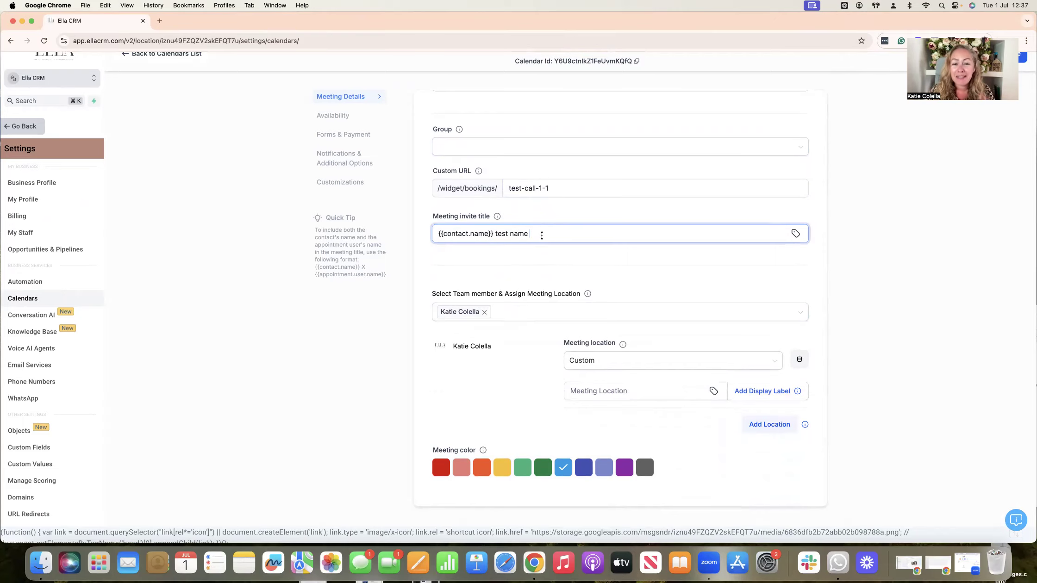
{"action": "left_click_drag", "start_coordinate": [782, 20], "coordinate": [812, 111]}
{"action": "left_click_drag", "start_coordinate": [767, 5], "coordinate": [782, 4]}
{"action": "left_click", "coordinate": [596, 162]}
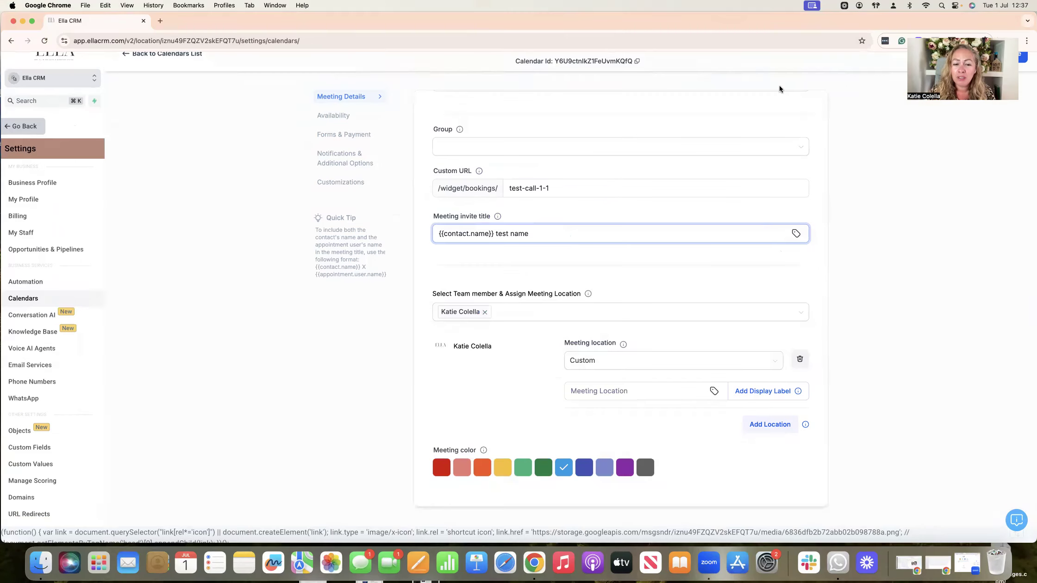
Try to set the team member's meeting location to Zoom, then check the other location options and keep Custom
{"action": "scroll", "coordinate": [743, 246], "scroll_direction": "down", "scroll_amount": 1}
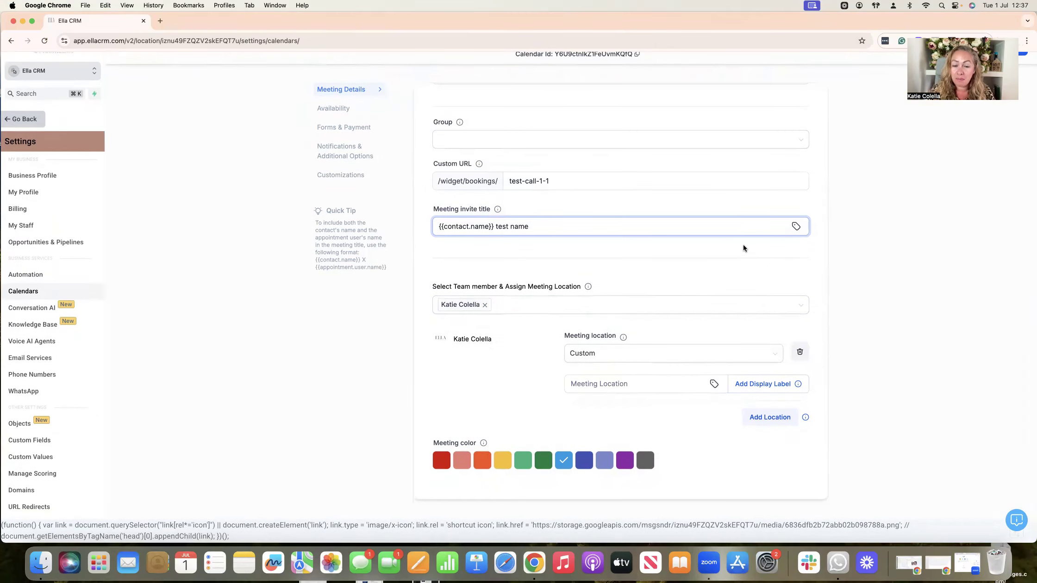
{"action": "left_click", "coordinate": [625, 353]}
{"action": "left_click", "coordinate": [587, 394]}
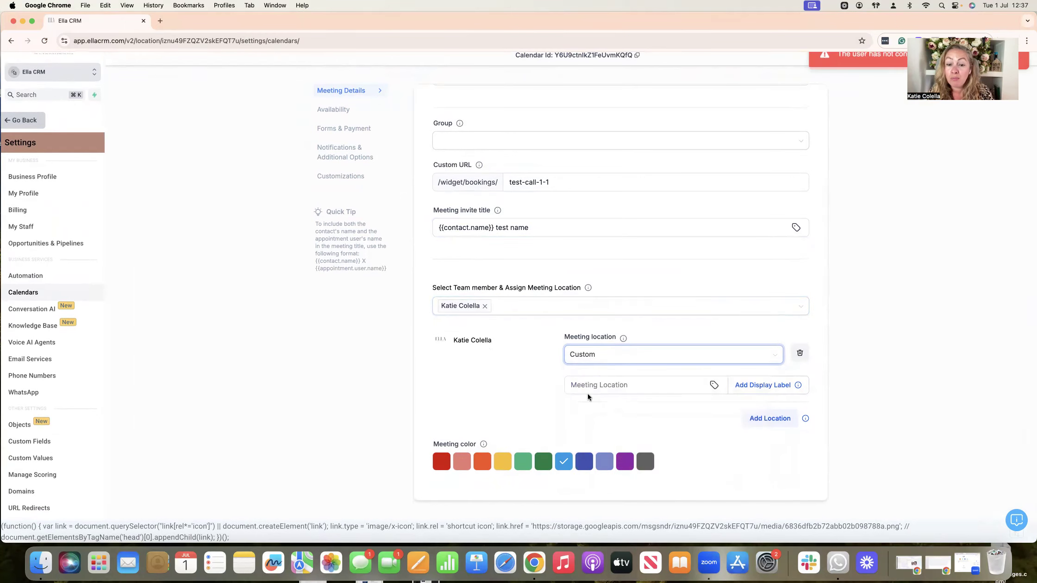
{"action": "left_click", "coordinate": [648, 362]}
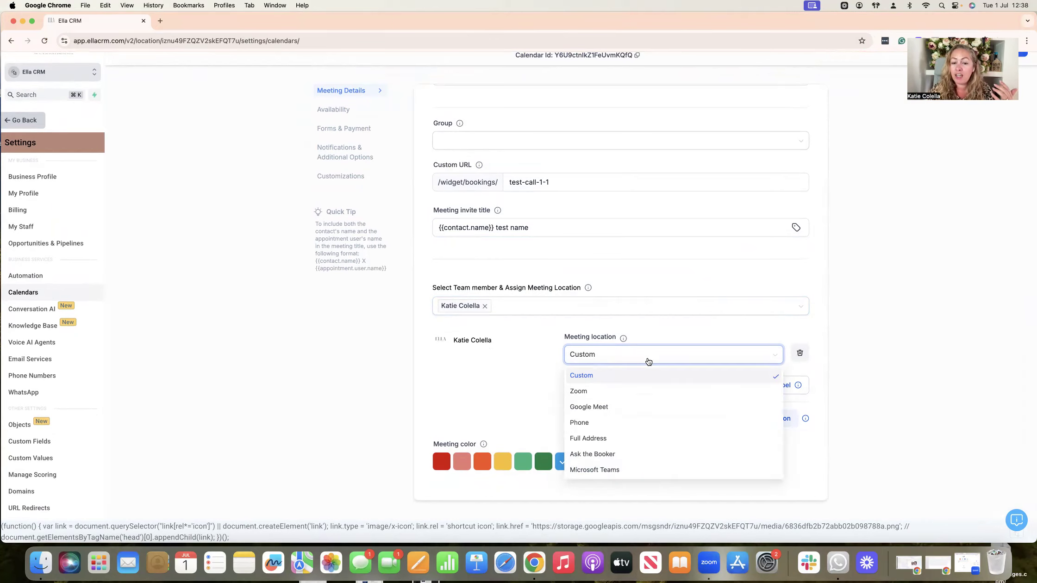
{"action": "left_click", "coordinate": [596, 379]}
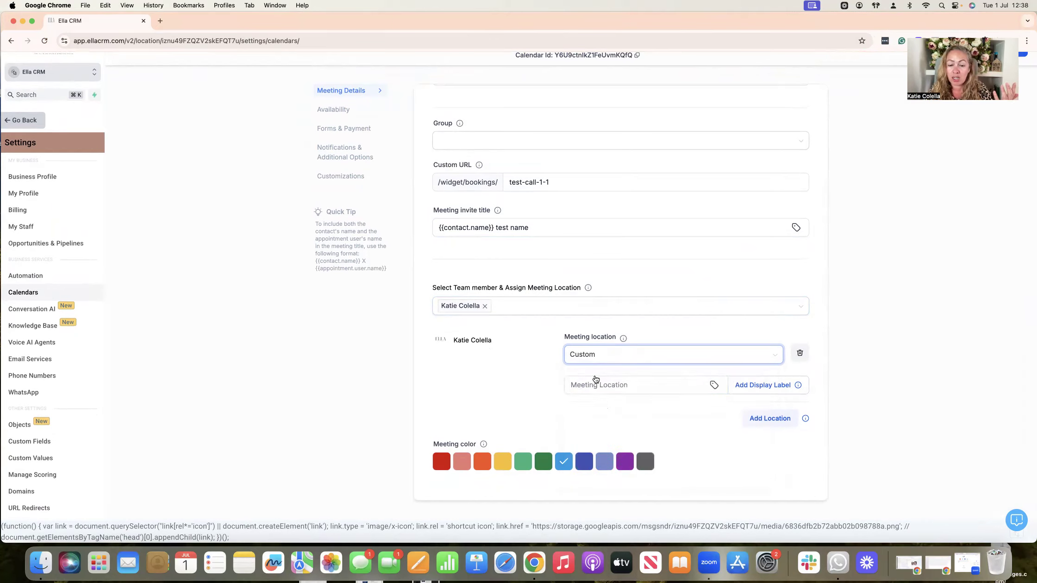
{"action": "left_click", "coordinate": [625, 362]}
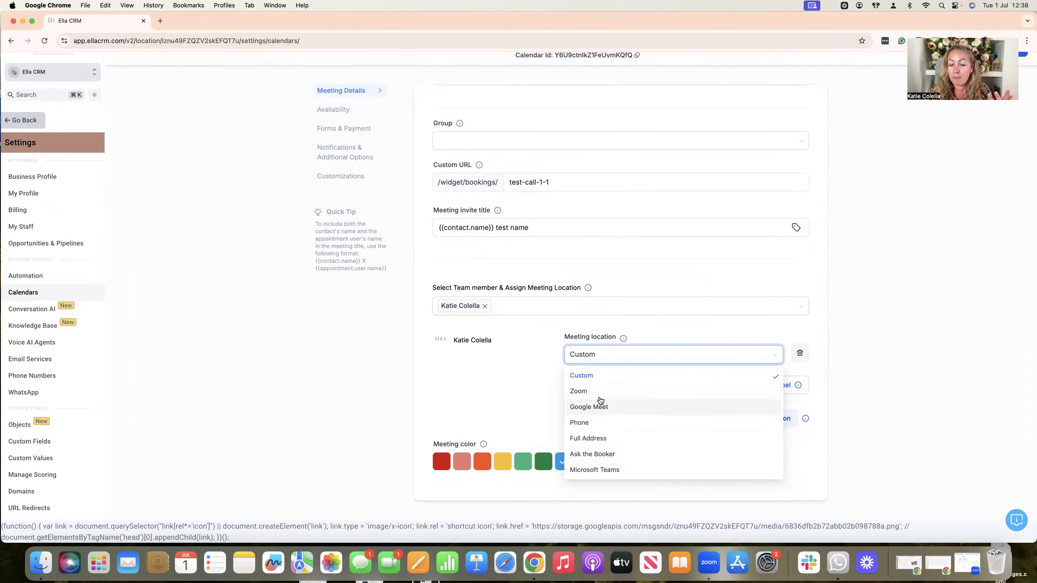
{"action": "left_click", "coordinate": [518, 352]}
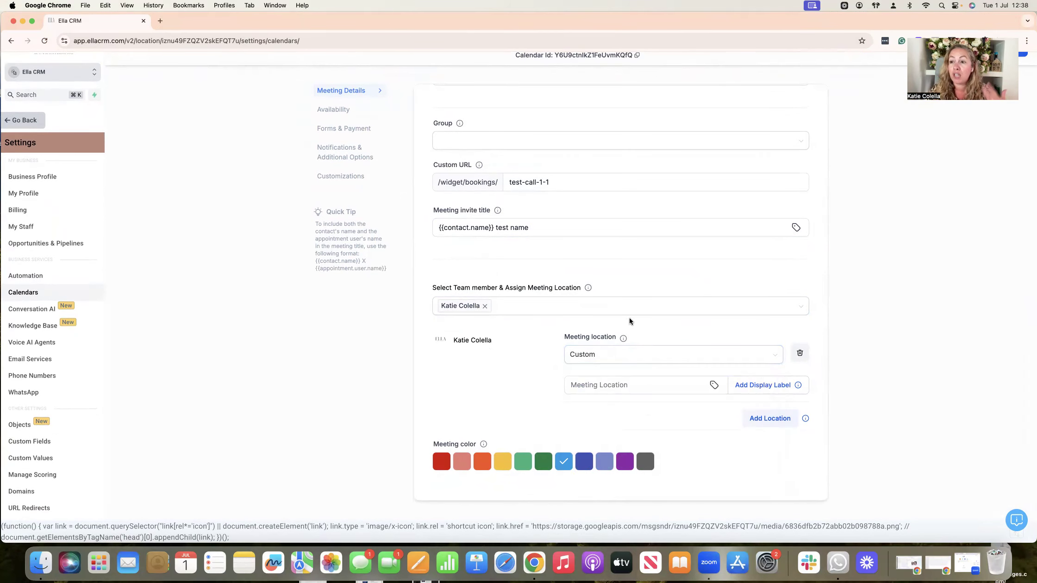
Set the meeting color to light red
{"action": "left_click", "coordinate": [462, 465]}
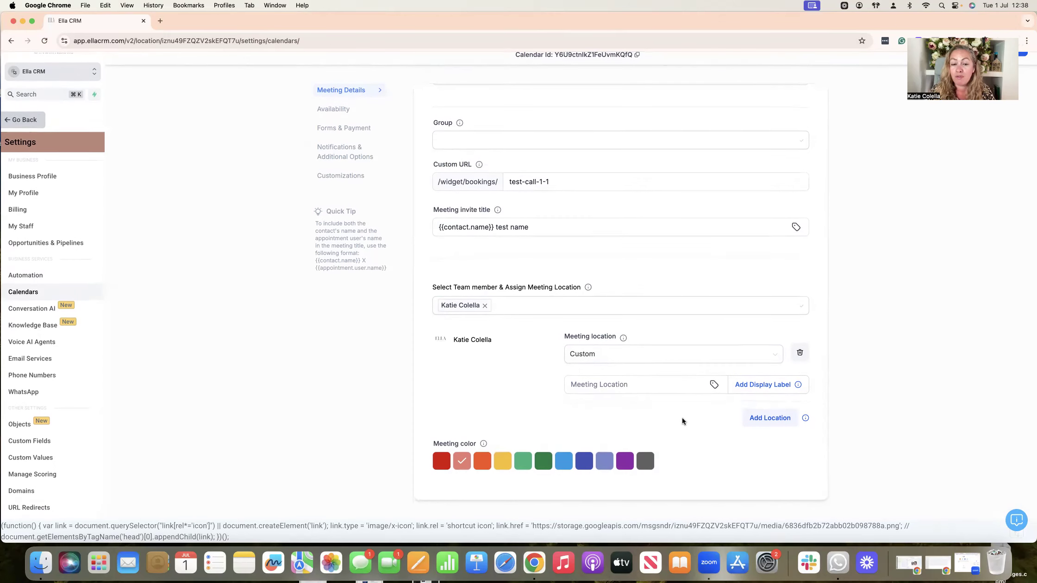
Add date-specific hours to the calendar's availability that mark July 3, 2025 as unavailable
{"action": "left_click", "coordinate": [334, 111]}
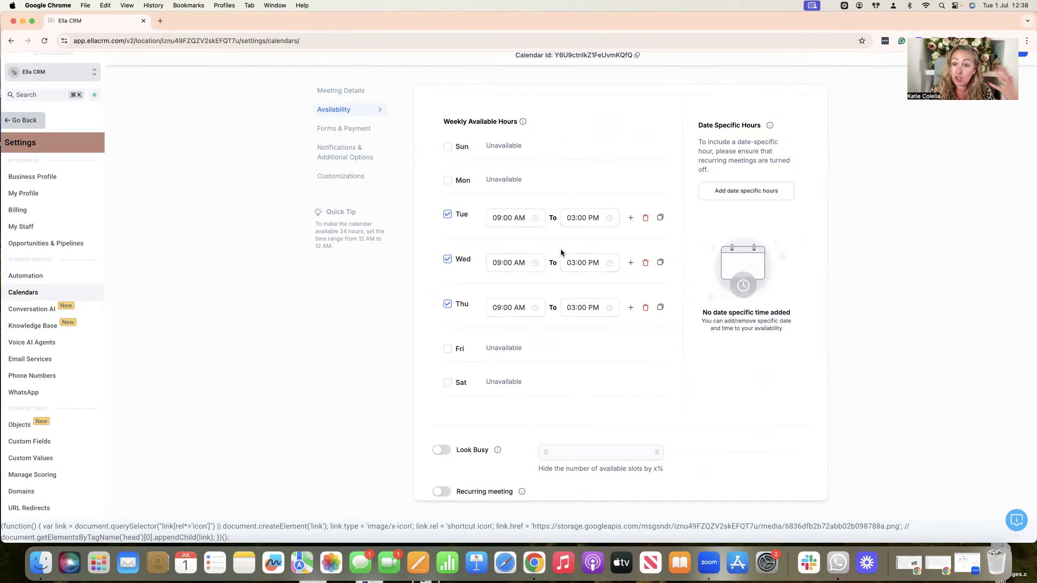
{"action": "left_click", "coordinate": [740, 194]}
{"action": "left_click", "coordinate": [590, 215]}
{"action": "left_click", "coordinate": [642, 362]}
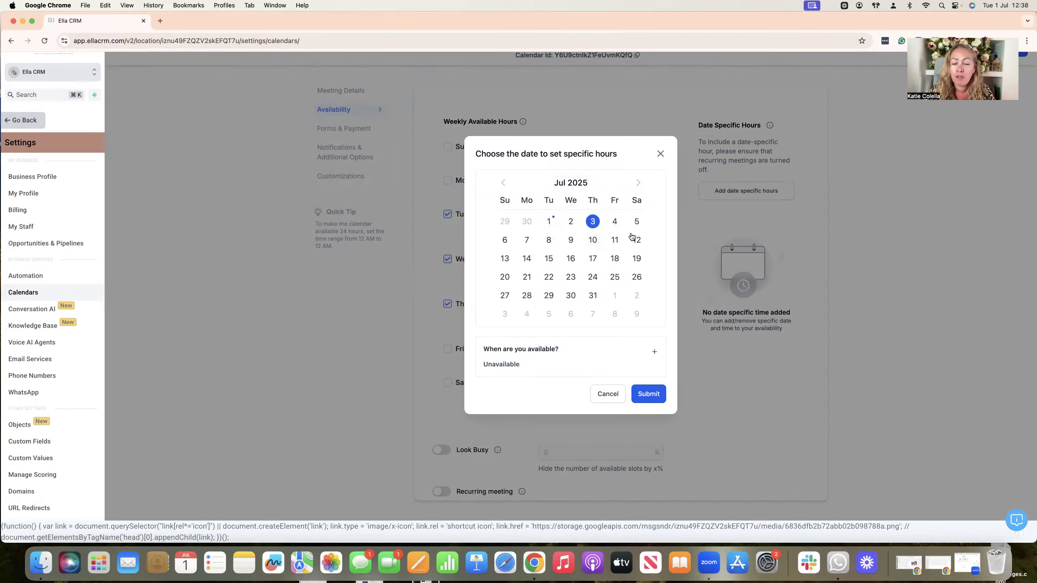
{"action": "left_click", "coordinate": [649, 397]}
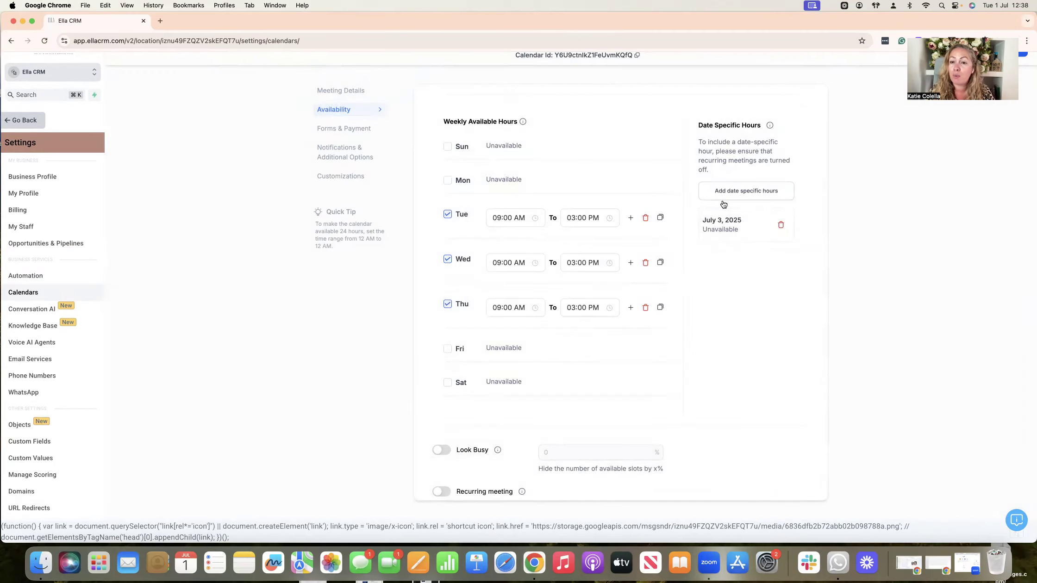
Turn on Look Busy with 20% of the available slots hidden, and switch the option back off
{"action": "scroll", "coordinate": [662, 291], "scroll_direction": "down", "scroll_amount": 5}
{"action": "left_click", "coordinate": [443, 340]}
{"action": "left_click", "coordinate": [558, 343]}
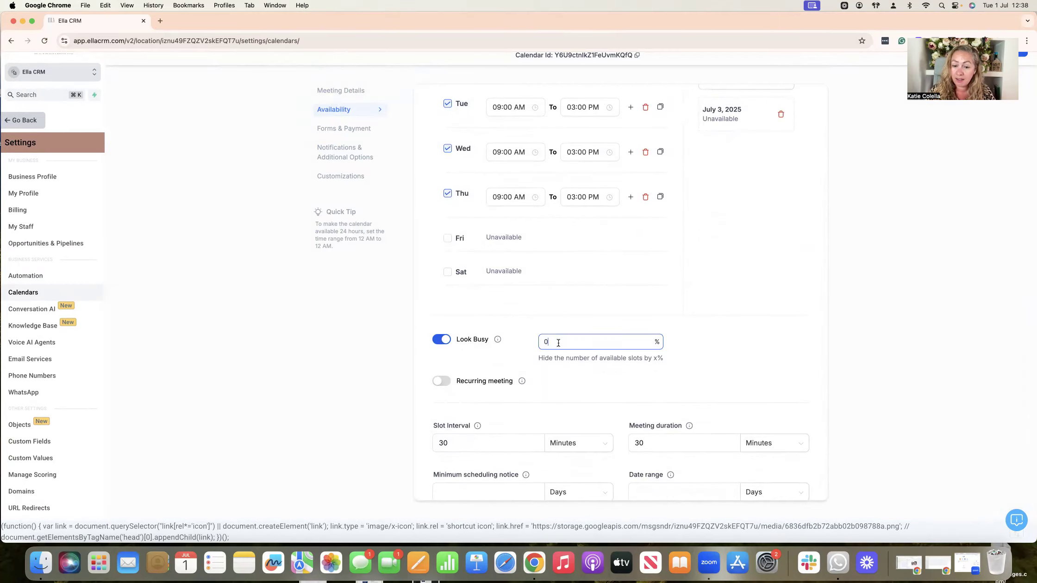
{"action": "type", "text": "20"}
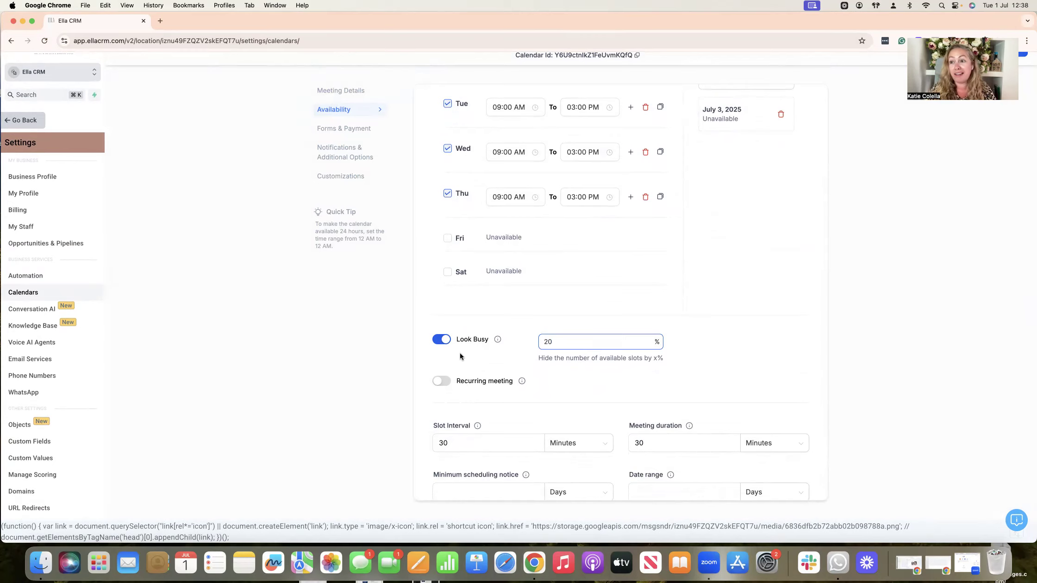
{"action": "left_click", "coordinate": [442, 340]}
Set both the pre buffer time and the post buffer time to 5 minutes
{"action": "scroll", "coordinate": [604, 346], "scroll_direction": "down", "scroll_amount": 2}
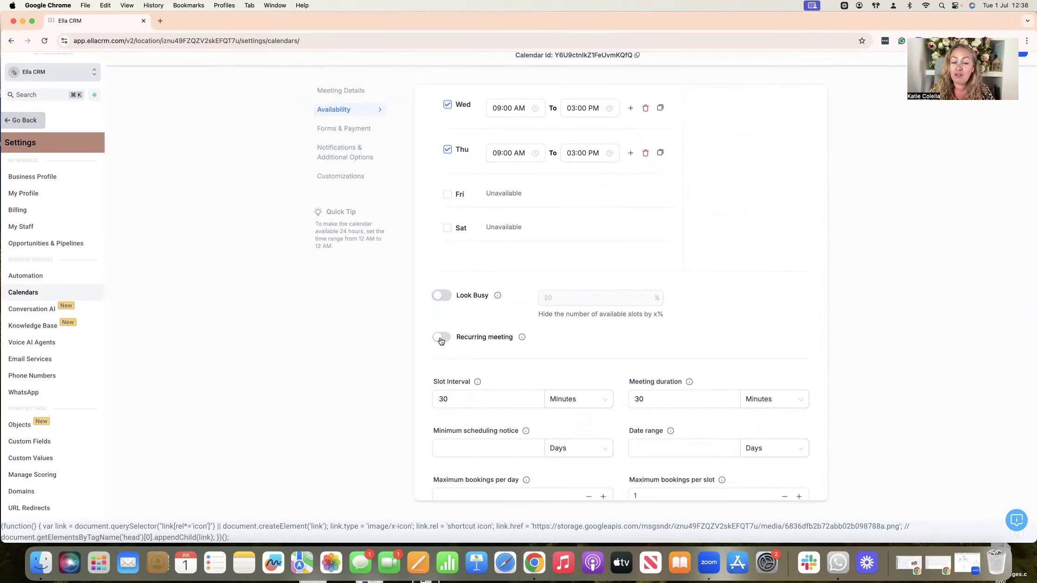
{"action": "scroll", "coordinate": [475, 346], "scroll_direction": "down", "scroll_amount": 2}
{"action": "left_click", "coordinate": [465, 358]}
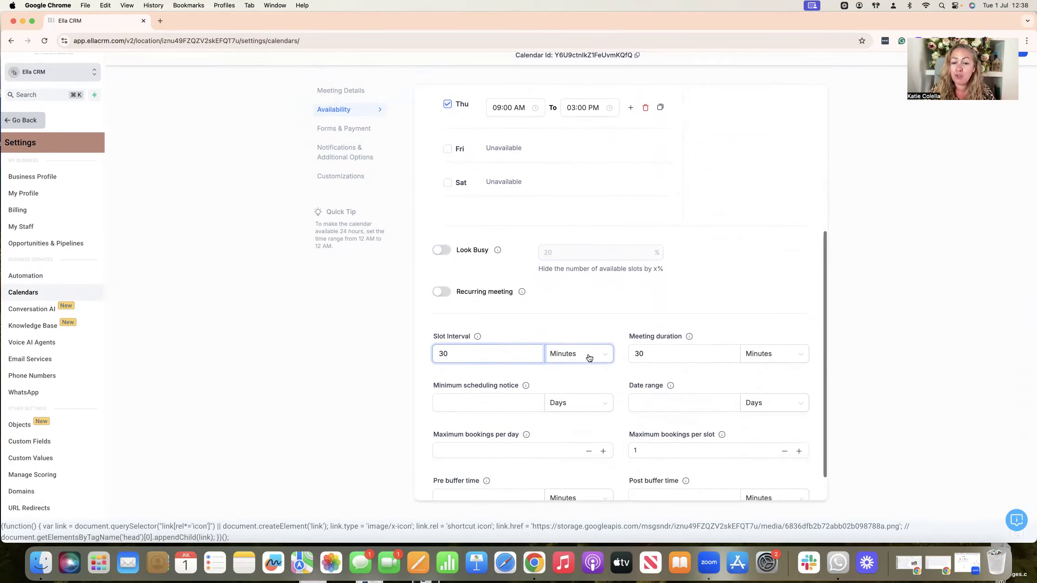
{"action": "scroll", "coordinate": [672, 357], "scroll_direction": "down", "scroll_amount": 2}
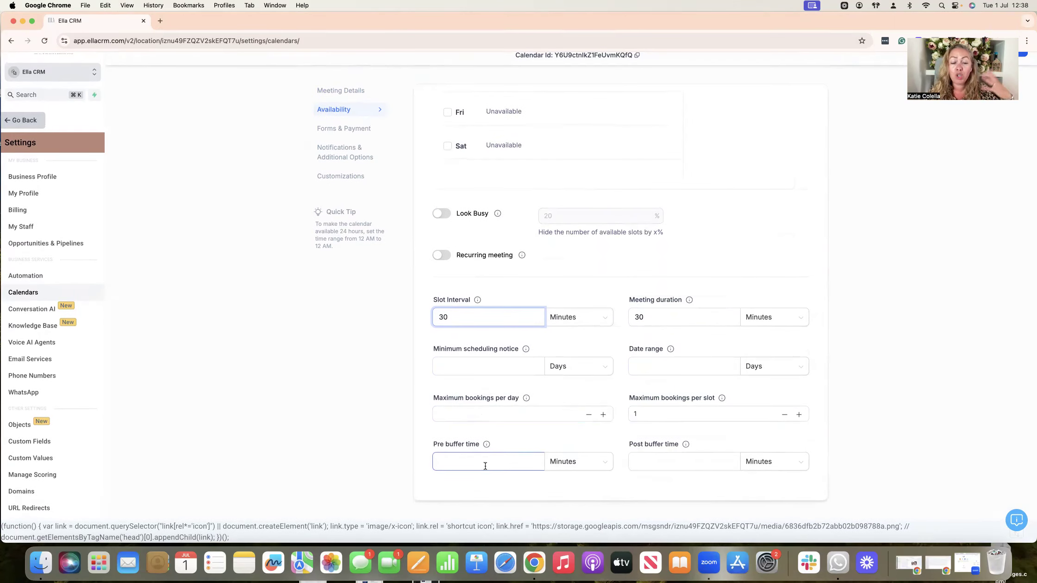
{"action": "left_click", "coordinate": [470, 465]}
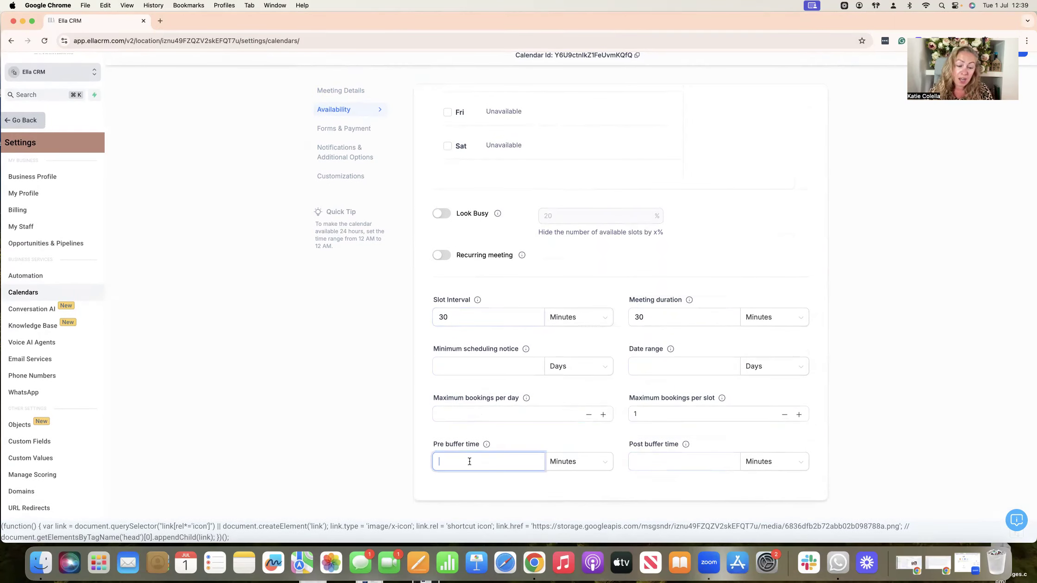
{"action": "type", "text": "5"}
{"action": "left_click", "coordinate": [691, 463]}
{"action": "type", "text": "5"}
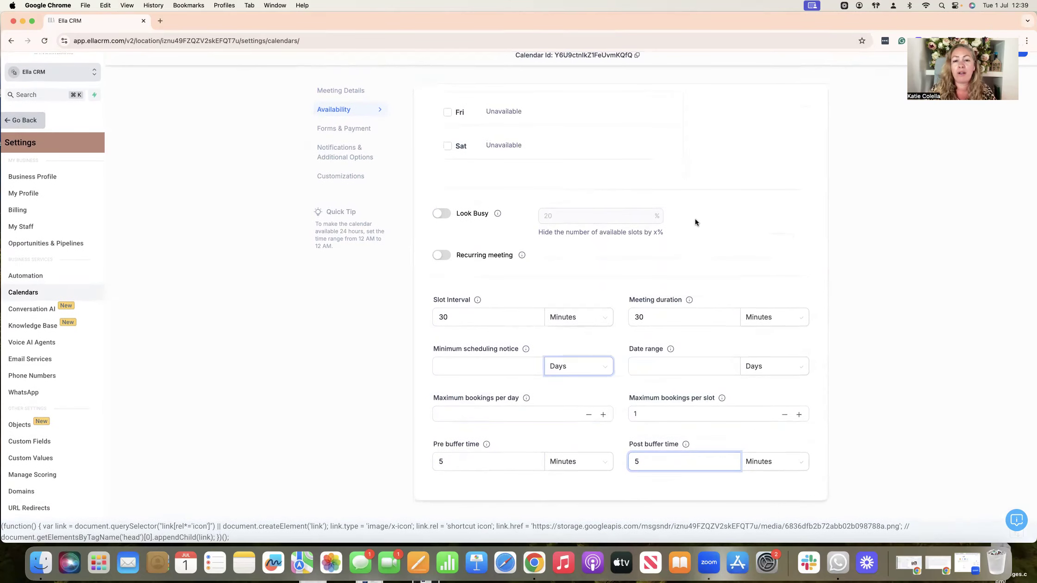
Review the calendar's booking form choices, consent and guest options, confirmation page and payment settings
{"action": "left_click", "coordinate": [357, 132]}
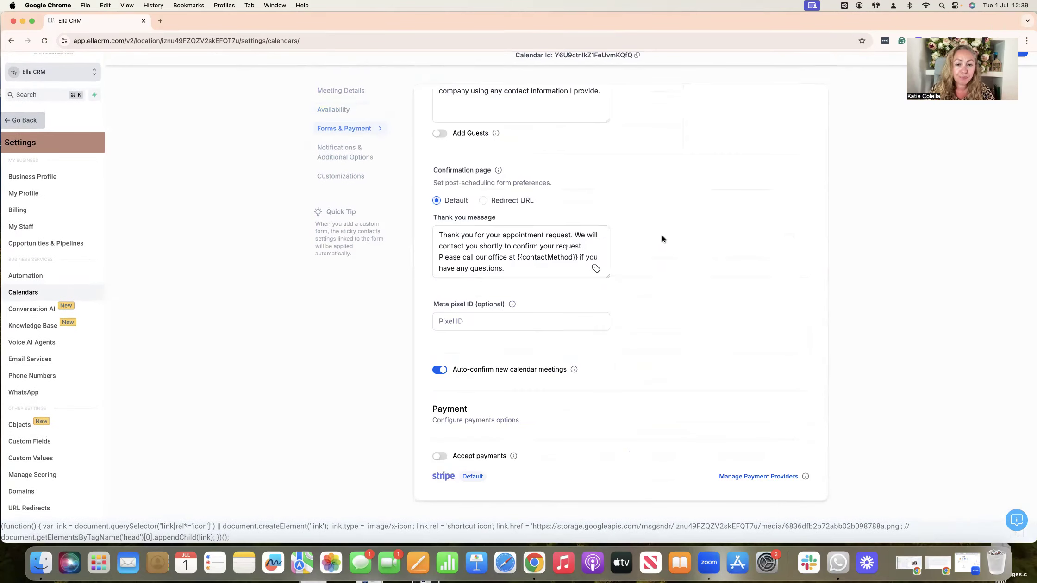
{"action": "scroll", "coordinate": [662, 235], "scroll_direction": "up", "scroll_amount": 5}
{"action": "left_click", "coordinate": [496, 174]}
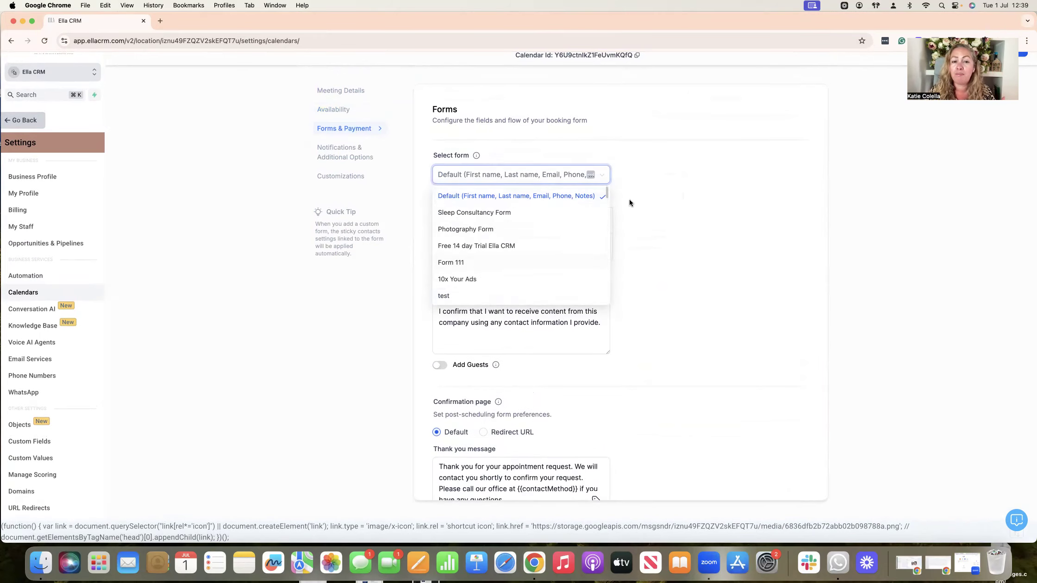
{"action": "left_click", "coordinate": [660, 198]}
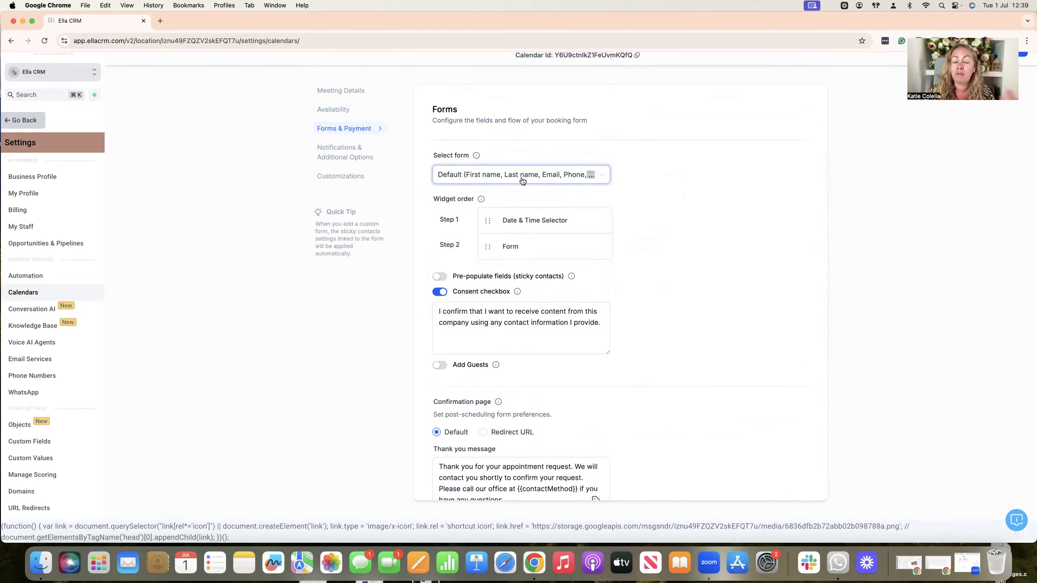
{"action": "scroll", "coordinate": [602, 189], "scroll_direction": "down", "scroll_amount": 3}
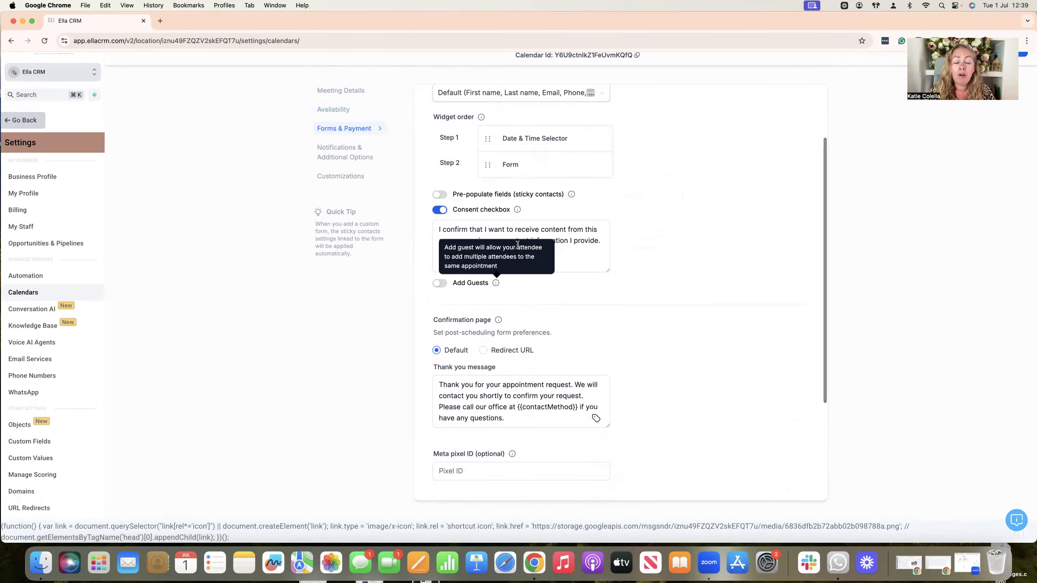
{"action": "scroll", "coordinate": [602, 249], "scroll_direction": "down", "scroll_amount": 2}
{"action": "scroll", "coordinate": [542, 240], "scroll_direction": "down", "scroll_amount": 2}
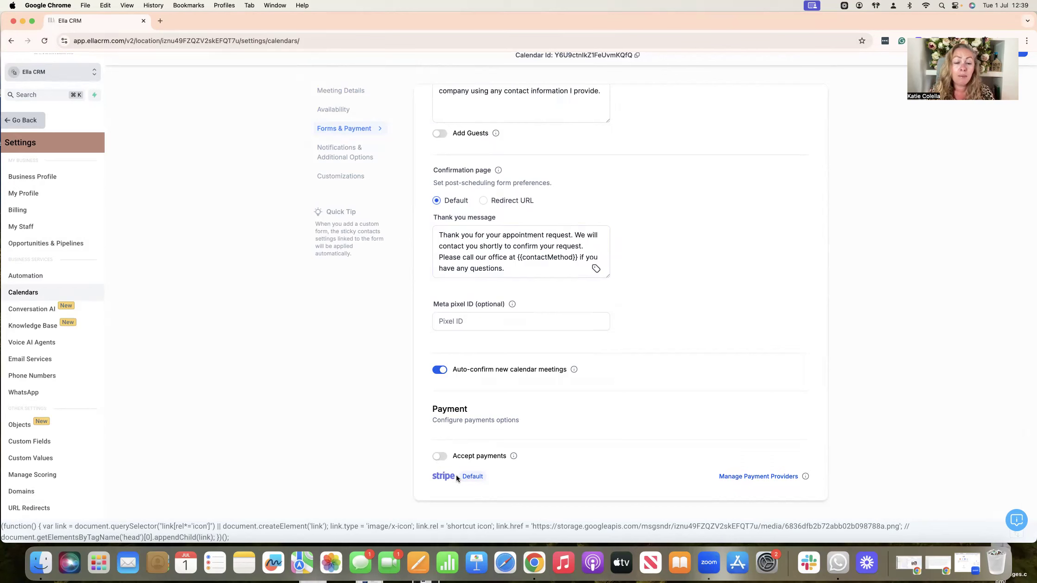
Enable the email notification for the appointment Reminder and expand its Contact recipient settings
{"action": "left_click", "coordinate": [335, 148]}
{"action": "scroll", "coordinate": [695, 190], "scroll_direction": "up", "scroll_amount": 2}
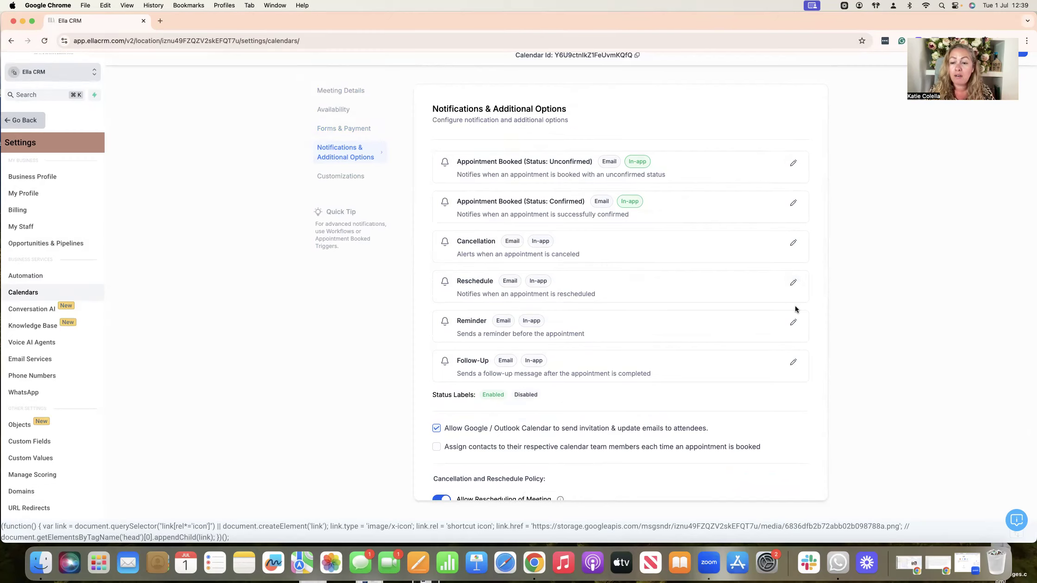
{"action": "left_click", "coordinate": [792, 322]}
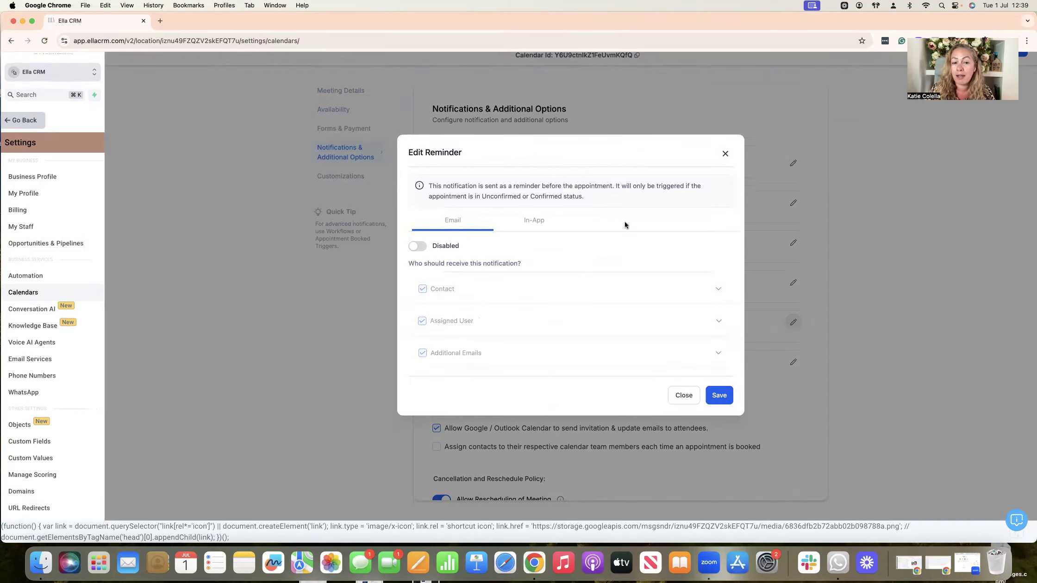
{"action": "left_click", "coordinate": [416, 246]}
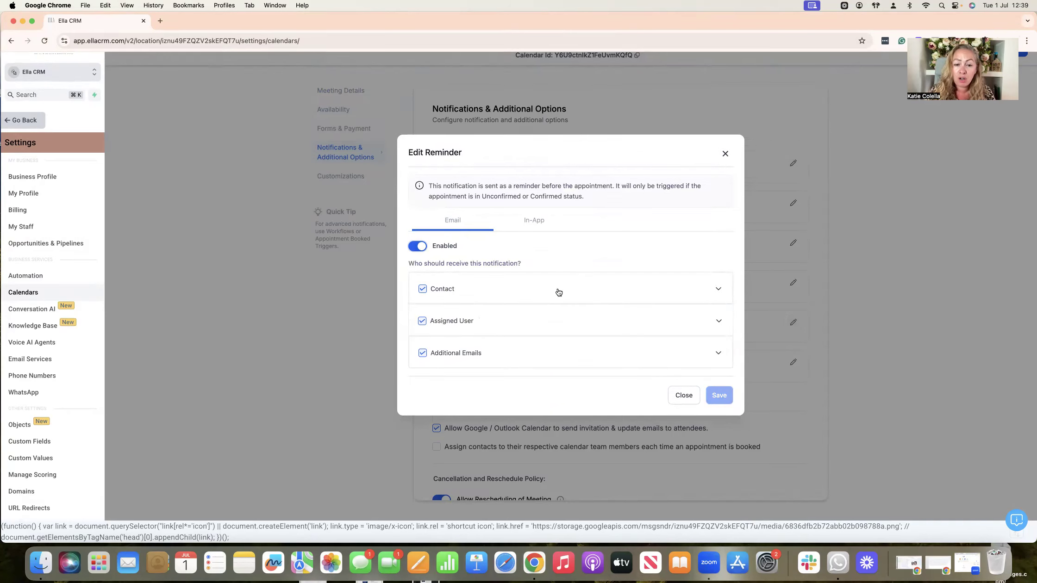
{"action": "left_click", "coordinate": [639, 288]}
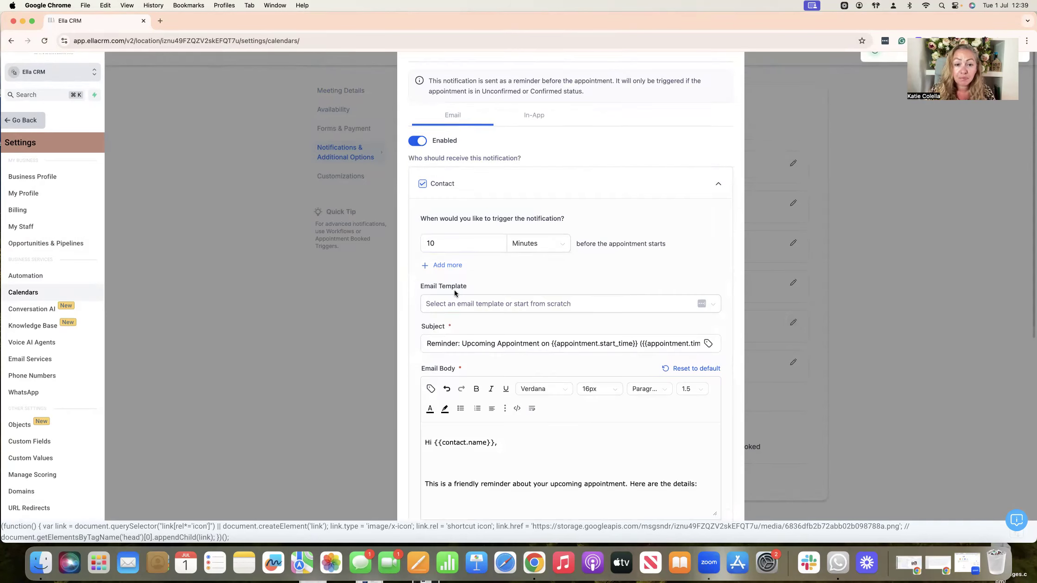
Examine the contact reminder's trigger time, email template choices, email body with its meeting location placeholder, and sender fields
{"action": "left_click", "coordinate": [456, 251]}
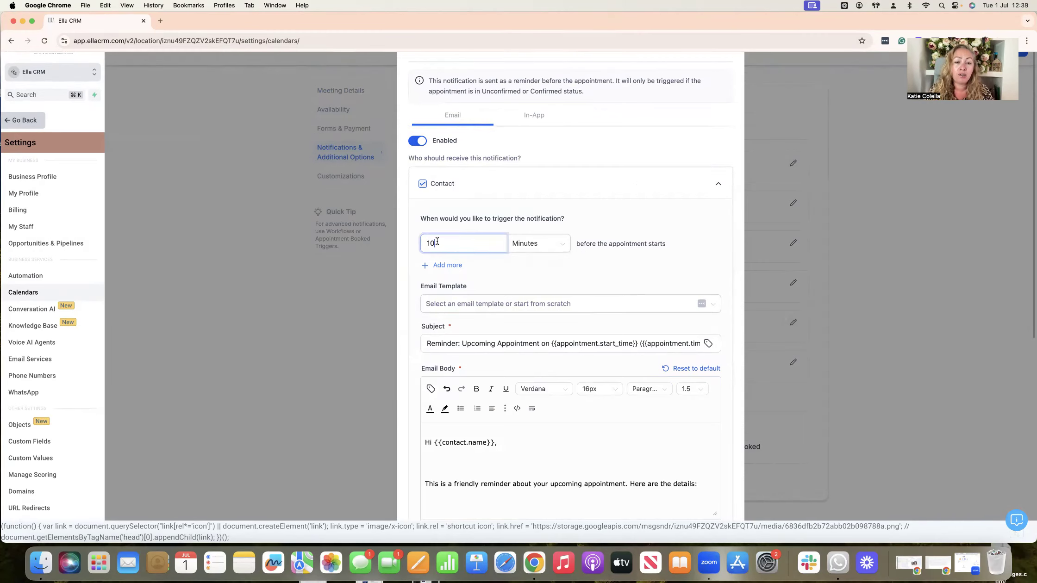
{"action": "scroll", "coordinate": [551, 241], "scroll_direction": "down", "scroll_amount": 5}
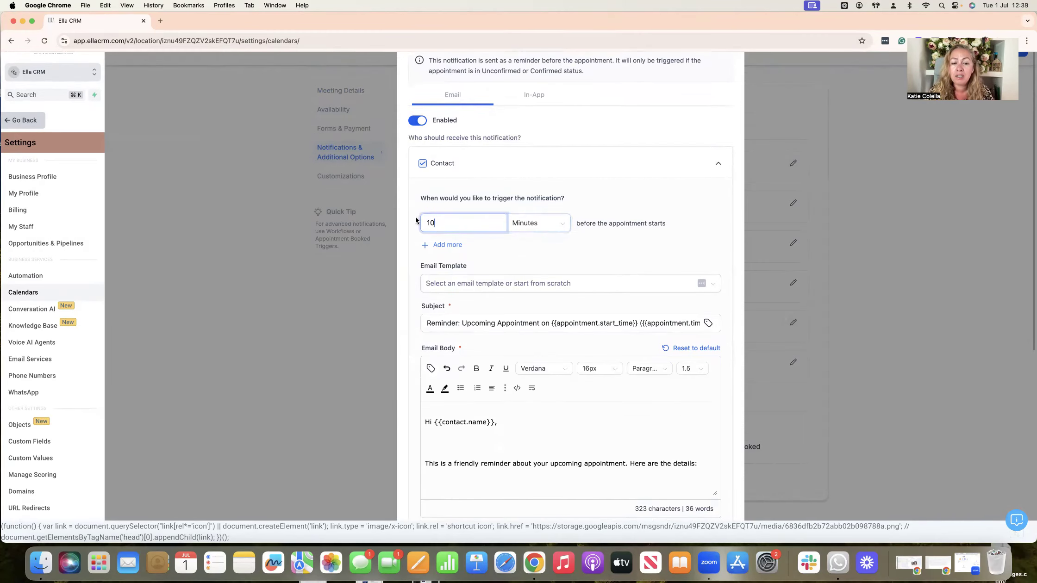
{"action": "scroll", "coordinate": [532, 234], "scroll_direction": "down", "scroll_amount": 1}
{"action": "left_click", "coordinate": [473, 122]}
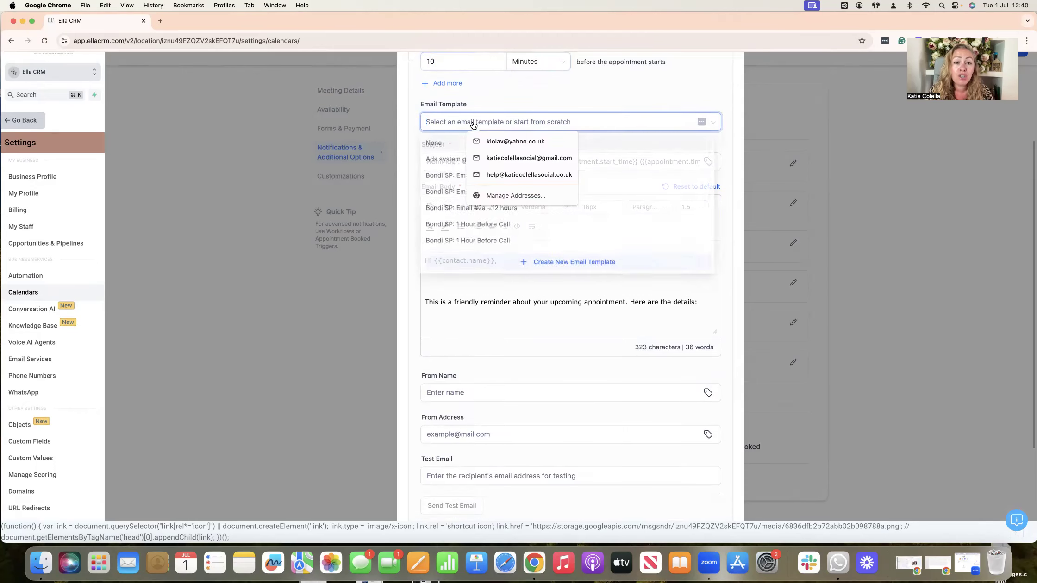
{"action": "left_click", "coordinate": [486, 104]}
{"action": "scroll", "coordinate": [561, 287], "scroll_direction": "down", "scroll_amount": 2}
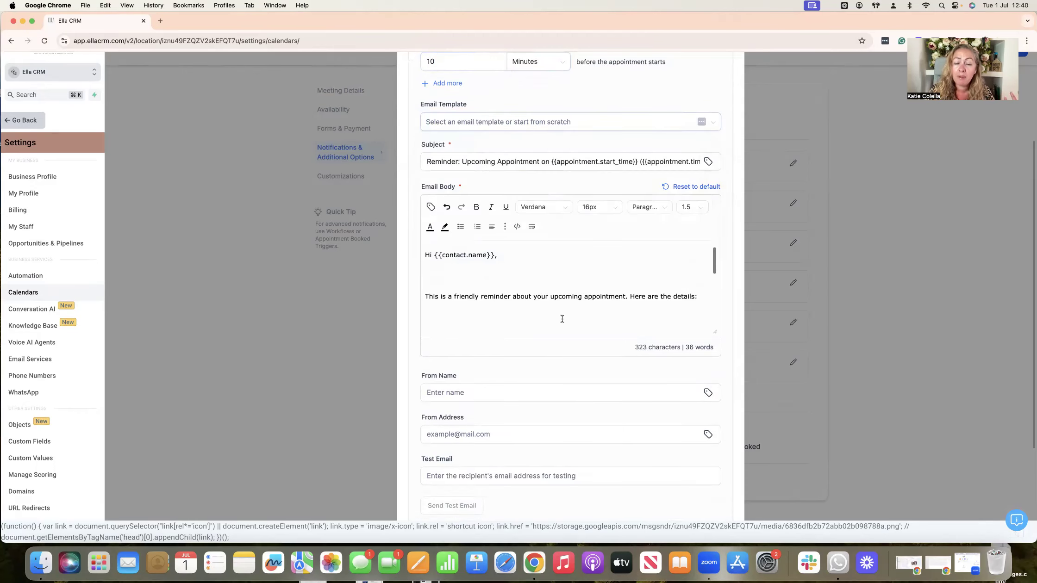
{"action": "scroll", "coordinate": [560, 277], "scroll_direction": "down", "scroll_amount": 5}
{"action": "scroll", "coordinate": [553, 291], "scroll_direction": "up", "scroll_amount": 2}
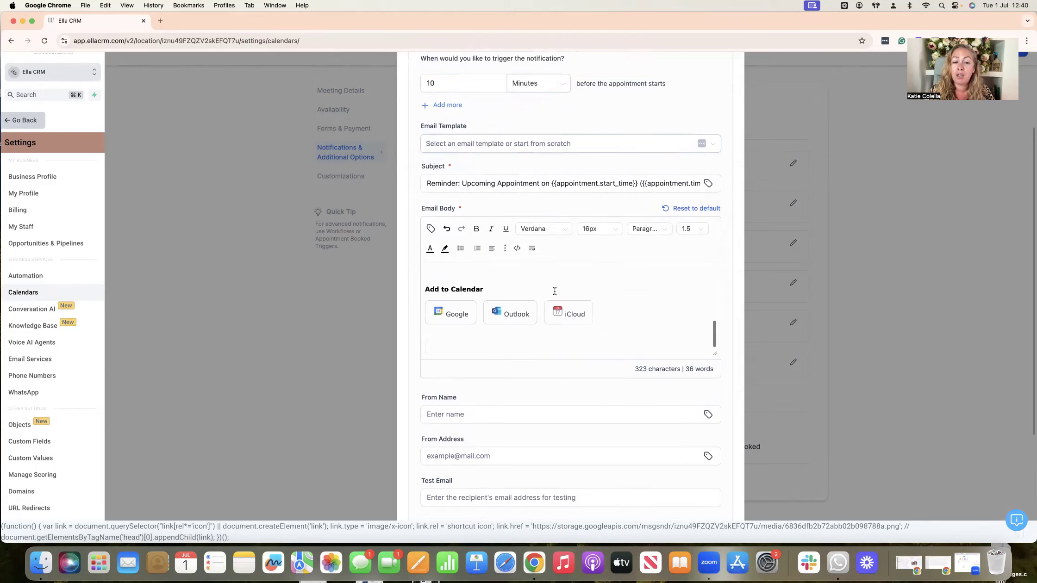
{"action": "scroll", "coordinate": [550, 289], "scroll_direction": "down", "scroll_amount": 1}
{"action": "scroll", "coordinate": [618, 323], "scroll_direction": "up", "scroll_amount": 3}
{"action": "left_click_drag", "start_coordinate": [622, 319], "coordinate": [506, 319]}
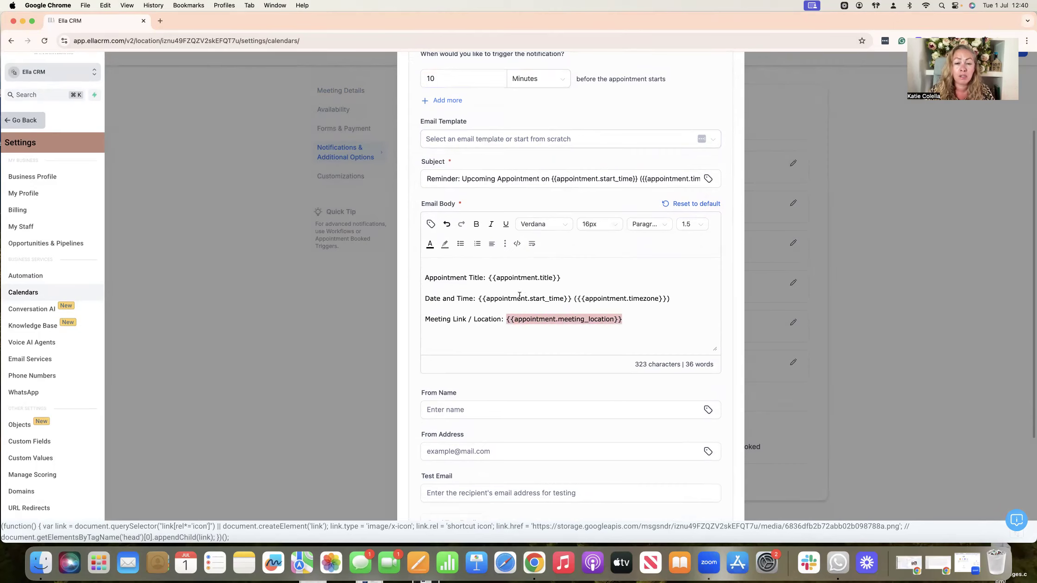
{"action": "scroll", "coordinate": [519, 295], "scroll_direction": "down", "scroll_amount": 5}
{"action": "scroll", "coordinate": [537, 303], "scroll_direction": "up", "scroll_amount": 6}
{"action": "scroll", "coordinate": [589, 289], "scroll_direction": "down", "scroll_amount": 7}
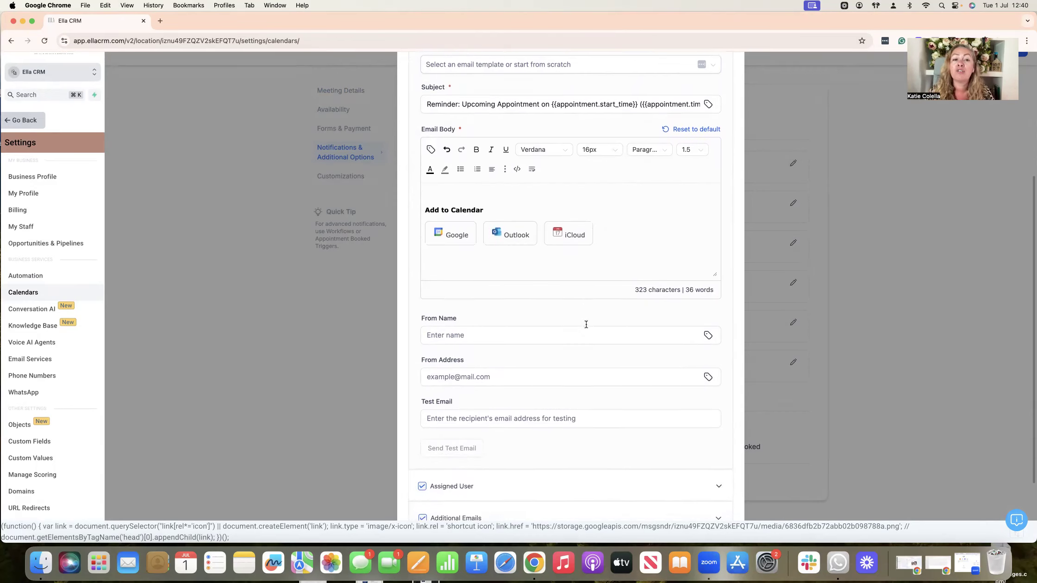
Look over the reminder email's sender, test email and recipient options, close its settings, and check the cancellation and reschedule policy
{"action": "scroll", "coordinate": [586, 324], "scroll_direction": "down", "scroll_amount": 1}
{"action": "left_click", "coordinate": [574, 309]}
{"action": "scroll", "coordinate": [541, 322], "scroll_direction": "down", "scroll_amount": 2}
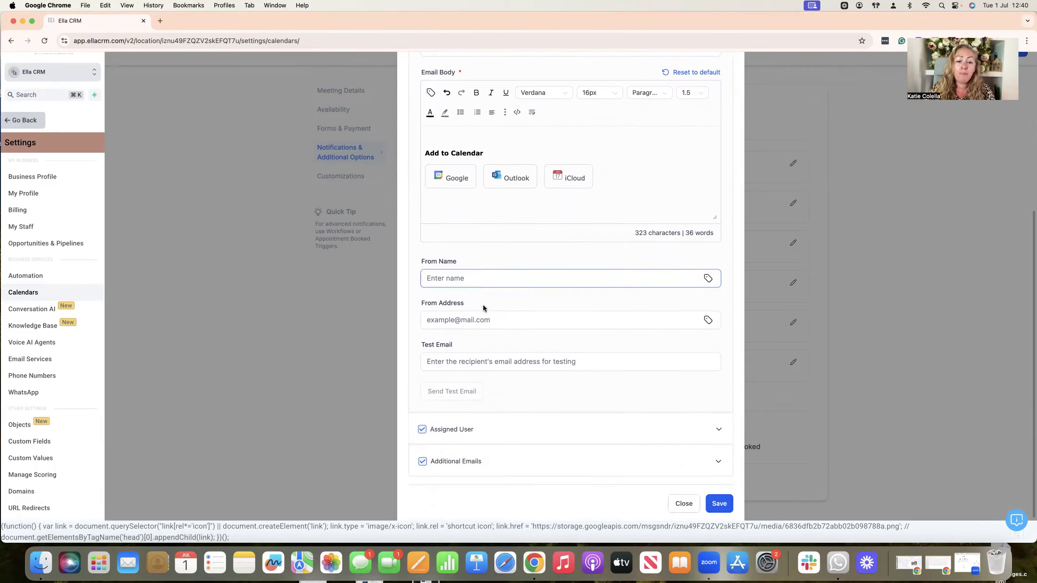
{"action": "scroll", "coordinate": [582, 358], "scroll_direction": "up", "scroll_amount": 3}
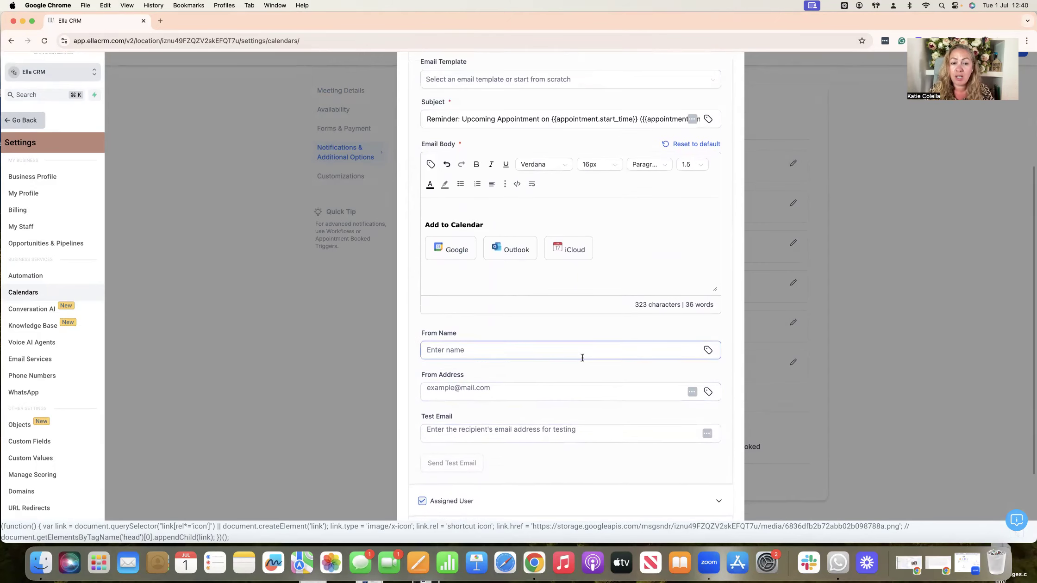
{"action": "scroll", "coordinate": [581, 358], "scroll_direction": "down", "scroll_amount": 3}
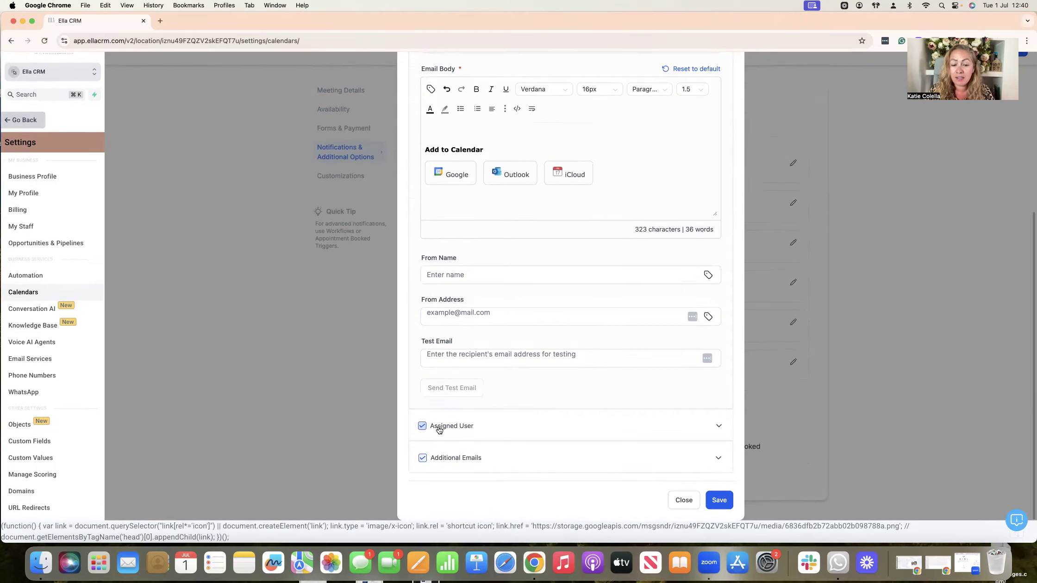
{"action": "scroll", "coordinate": [579, 347], "scroll_direction": "up", "scroll_amount": 10}
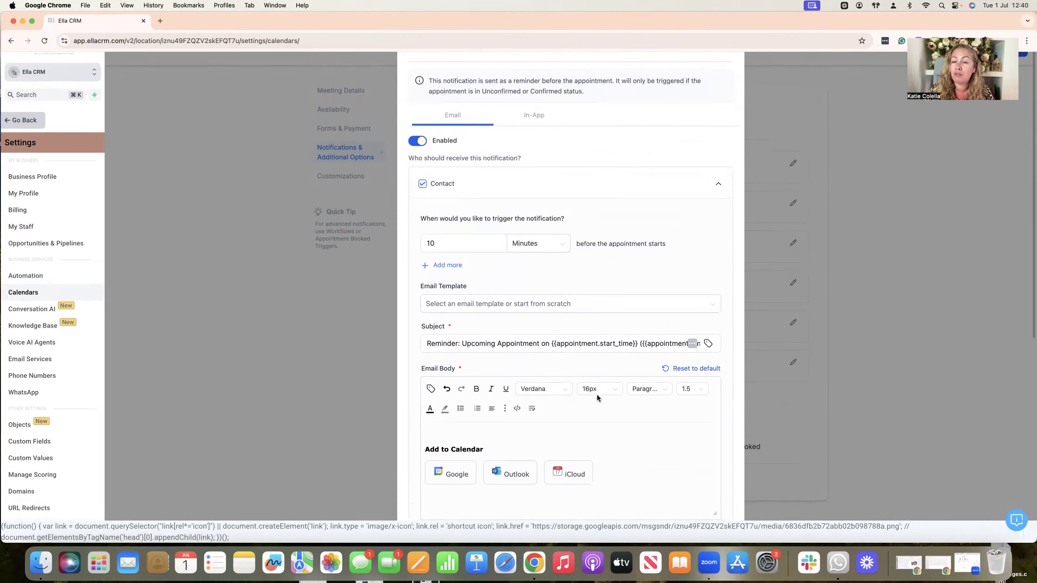
{"action": "left_click", "coordinate": [724, 71]}
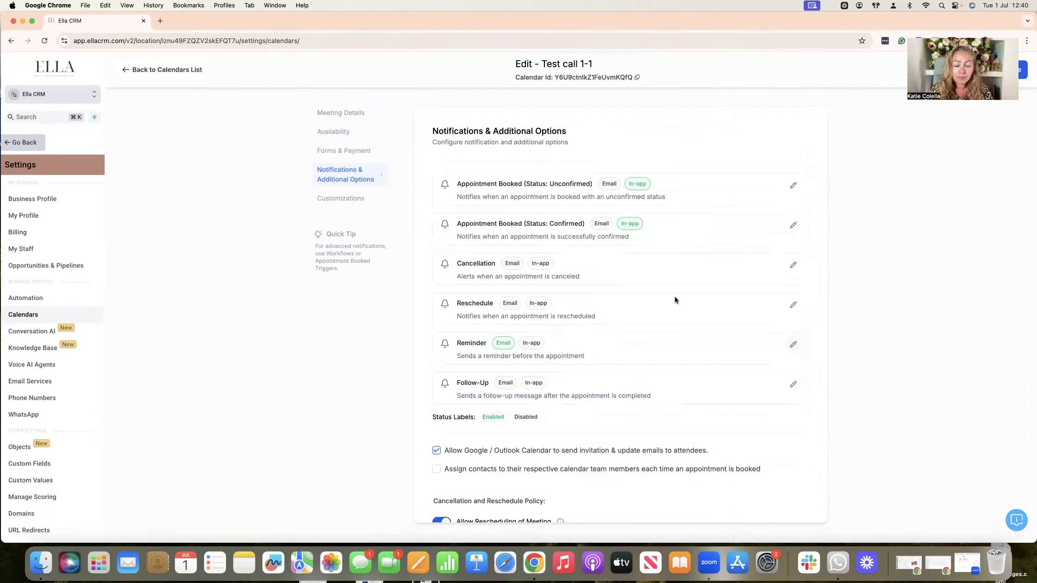
{"action": "scroll", "coordinate": [657, 330], "scroll_direction": "down", "scroll_amount": 2}
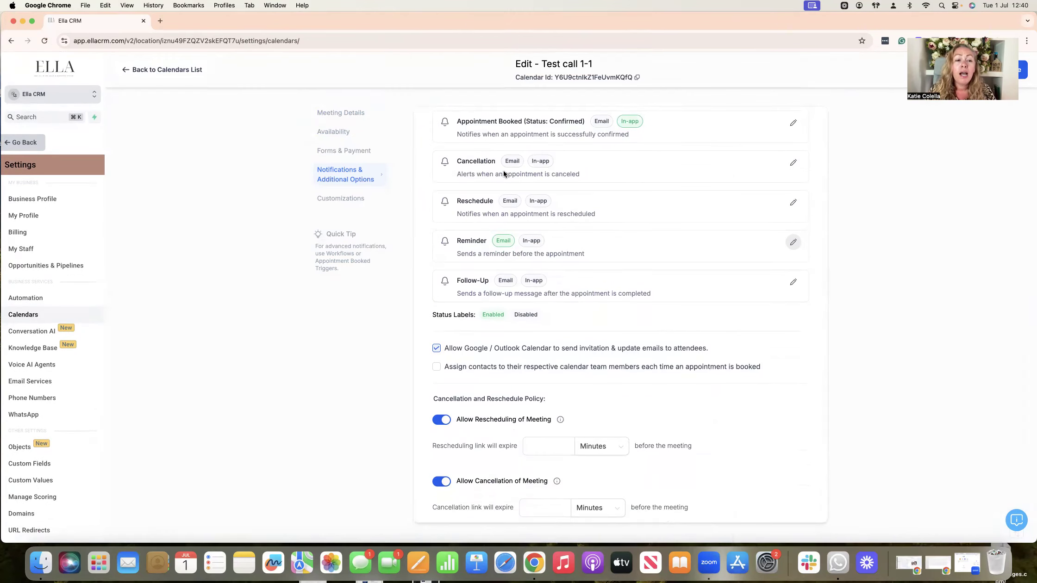
In the calendar's customizations, set the widget's primary color to #F4C6A9FF
{"action": "left_click", "coordinate": [358, 202]}
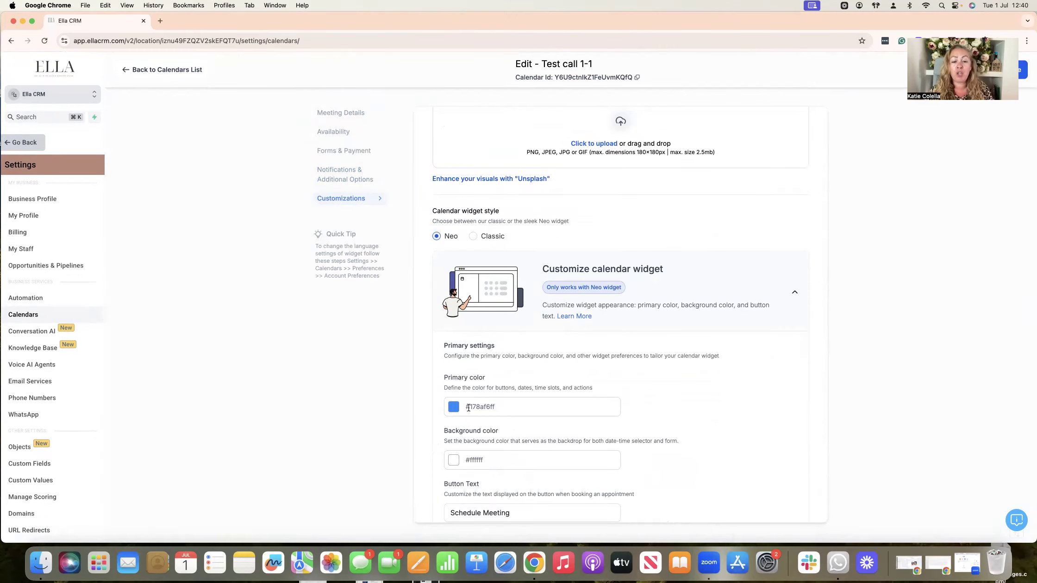
{"action": "left_click", "coordinate": [453, 407]}
{"action": "left_click", "coordinate": [405, 362]}
{"action": "left_click", "coordinate": [427, 276]}
{"action": "left_click", "coordinate": [702, 382]}
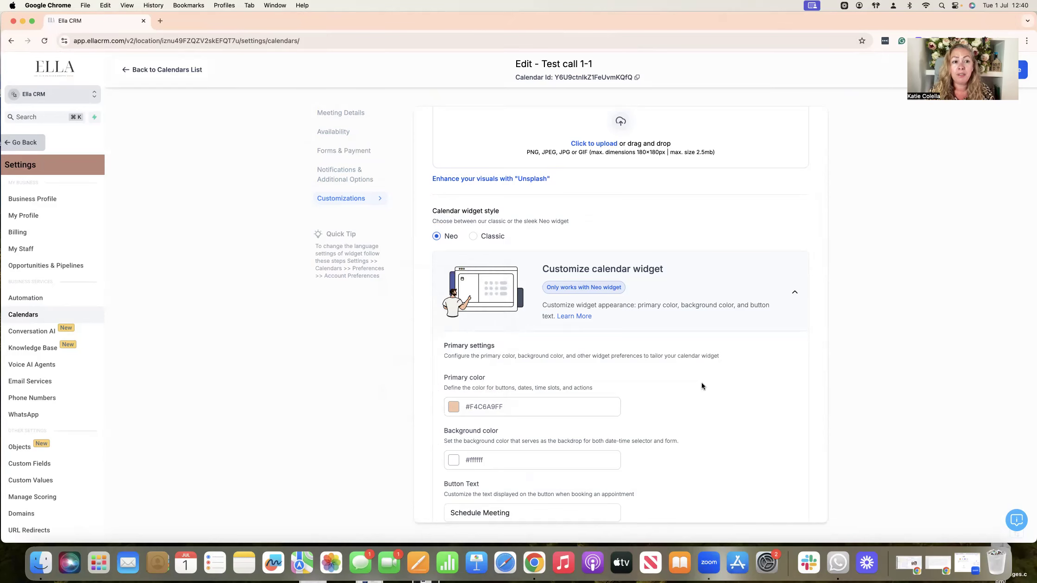
Review the remaining customization options: button text, calendar title, description and details switches, custom code, and cover image
{"action": "scroll", "coordinate": [701, 382], "scroll_direction": "down", "scroll_amount": 5}
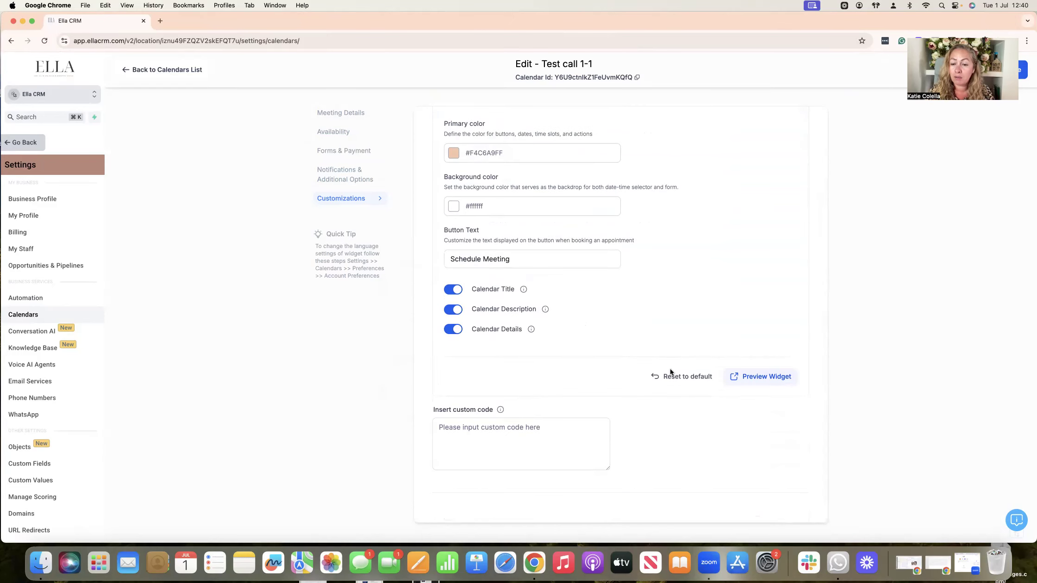
{"action": "scroll", "coordinate": [665, 365], "scroll_direction": "up", "scroll_amount": 8}
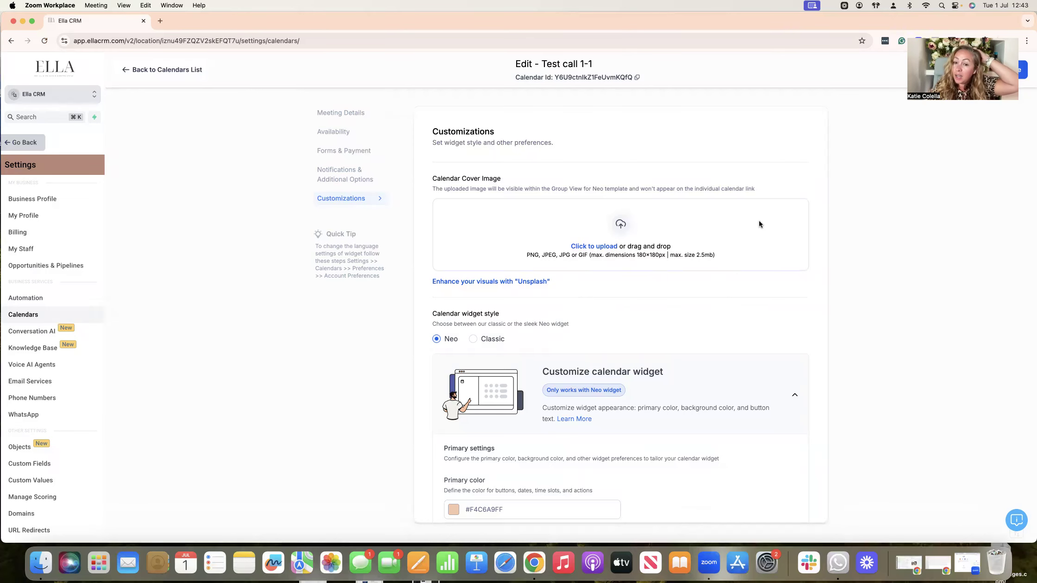
{"action": "scroll", "coordinate": [584, 248], "scroll_direction": "down", "scroll_amount": 6}
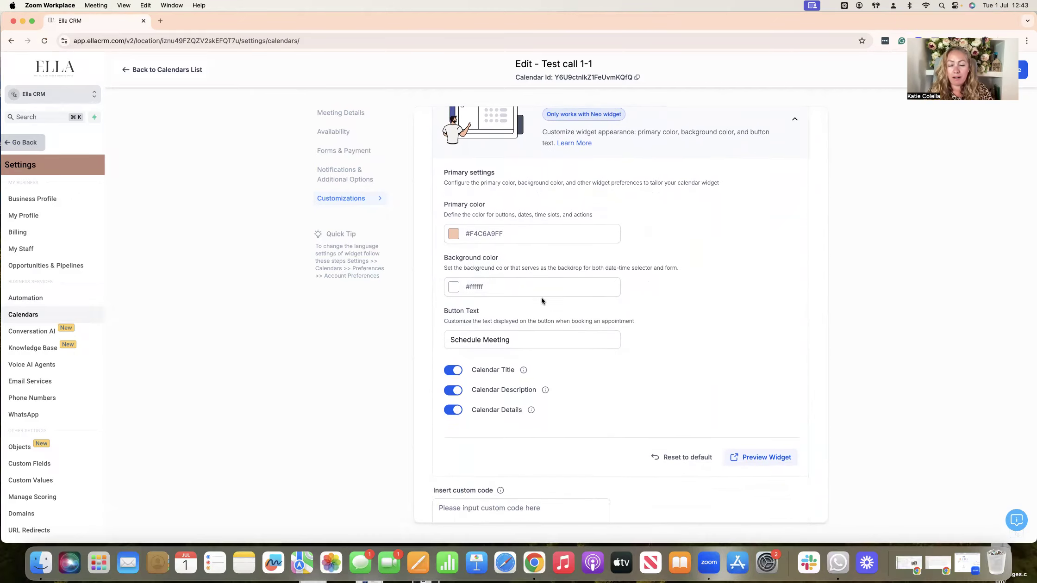
{"action": "scroll", "coordinate": [532, 306], "scroll_direction": "down", "scroll_amount": 1}
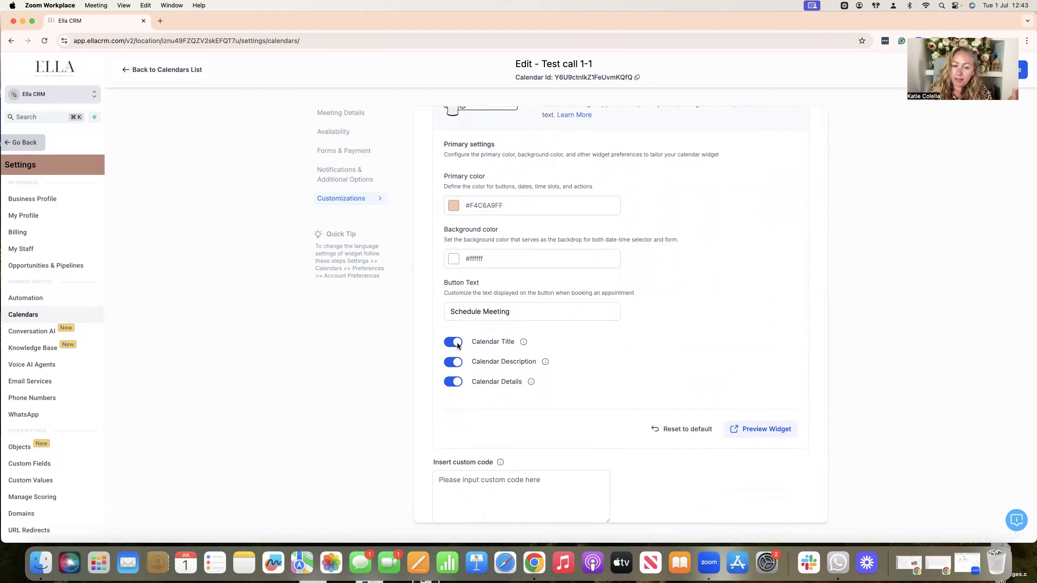
{"action": "scroll", "coordinate": [522, 322], "scroll_direction": "up", "scroll_amount": 7}
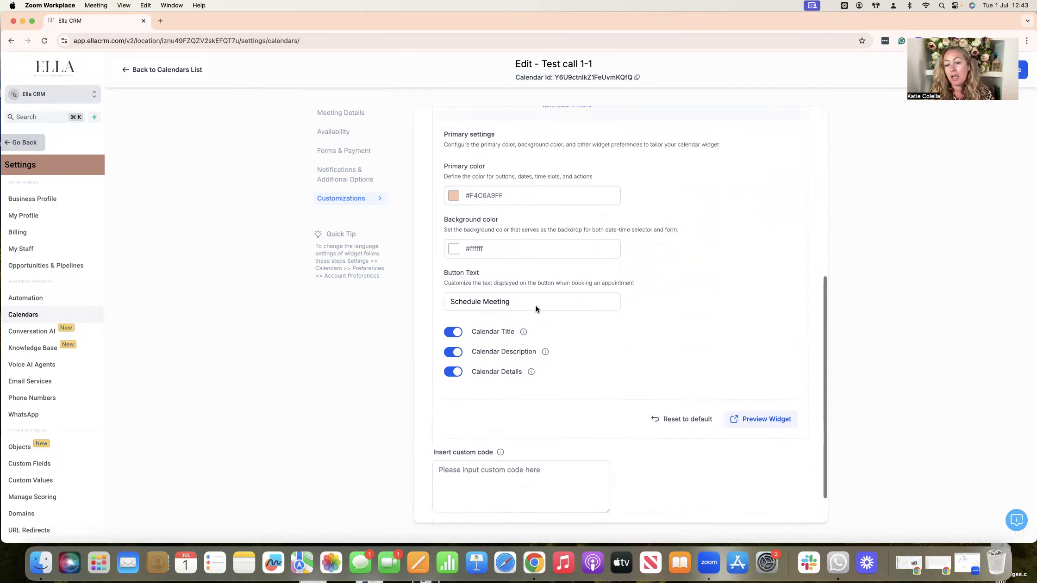
Return to the calendars list and find the "Test call 1-1" calendar on page 2
{"action": "left_click", "coordinate": [140, 70]}
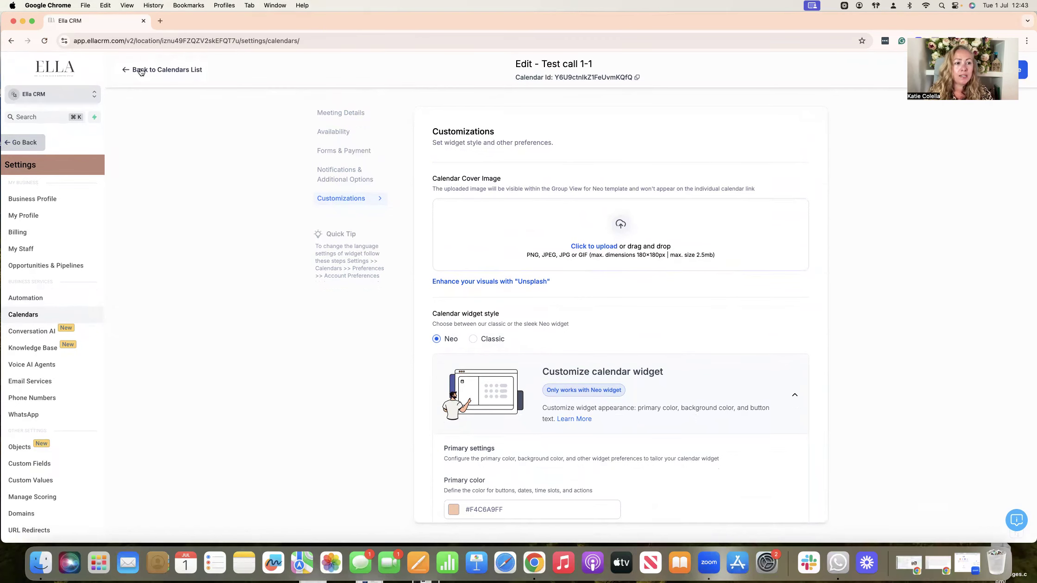
{"action": "left_click", "coordinate": [141, 70]}
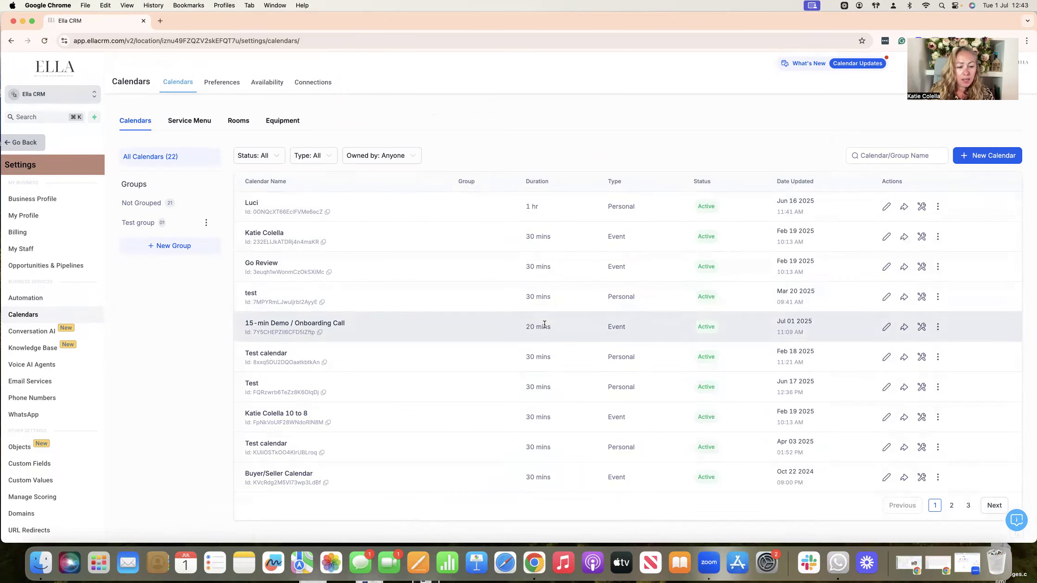
{"action": "scroll", "coordinate": [907, 444], "scroll_direction": "down", "scroll_amount": 2}
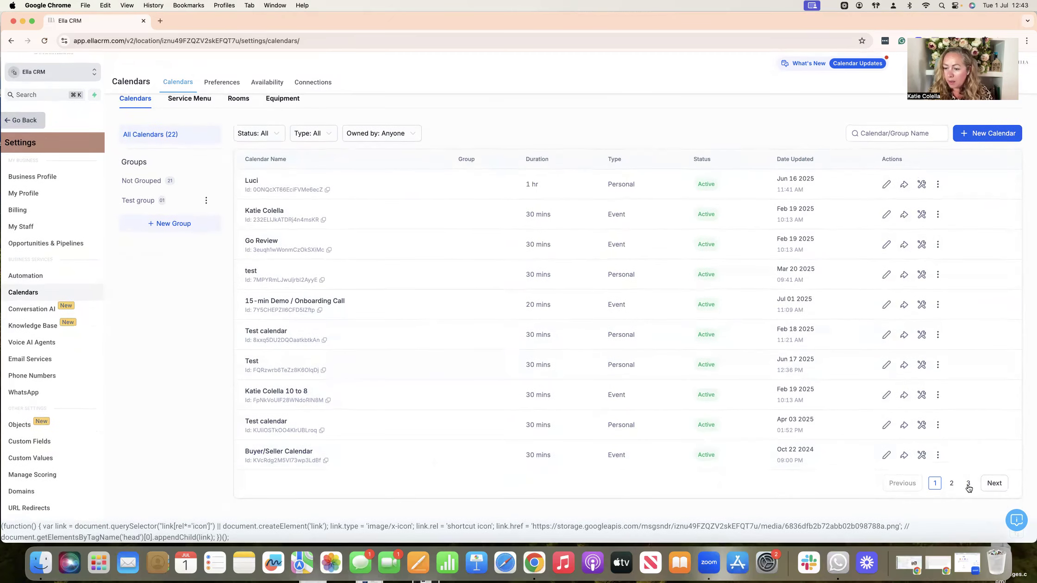
{"action": "left_click", "coordinate": [969, 483]}
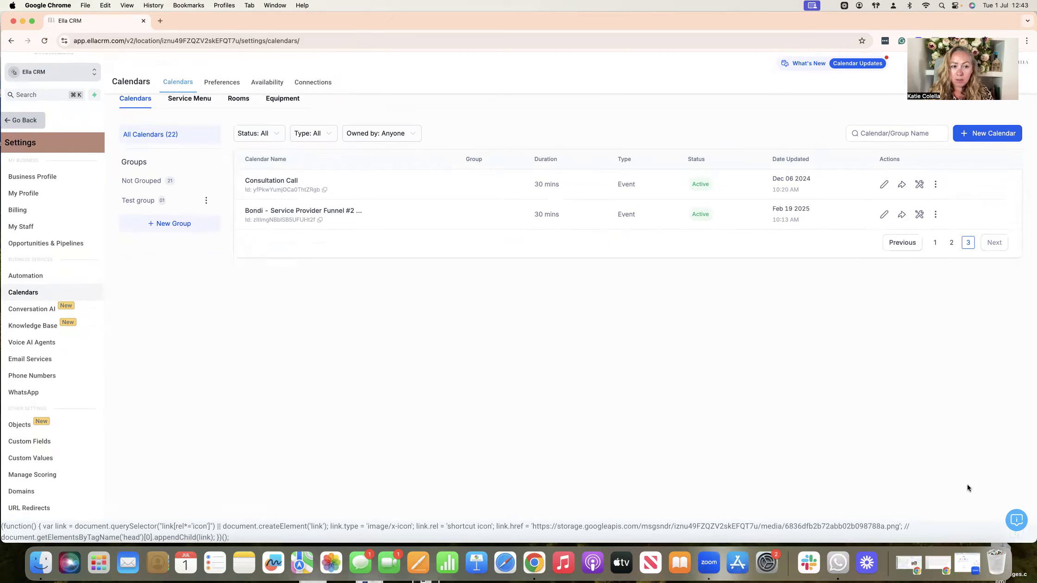
{"action": "left_click", "coordinate": [953, 242]}
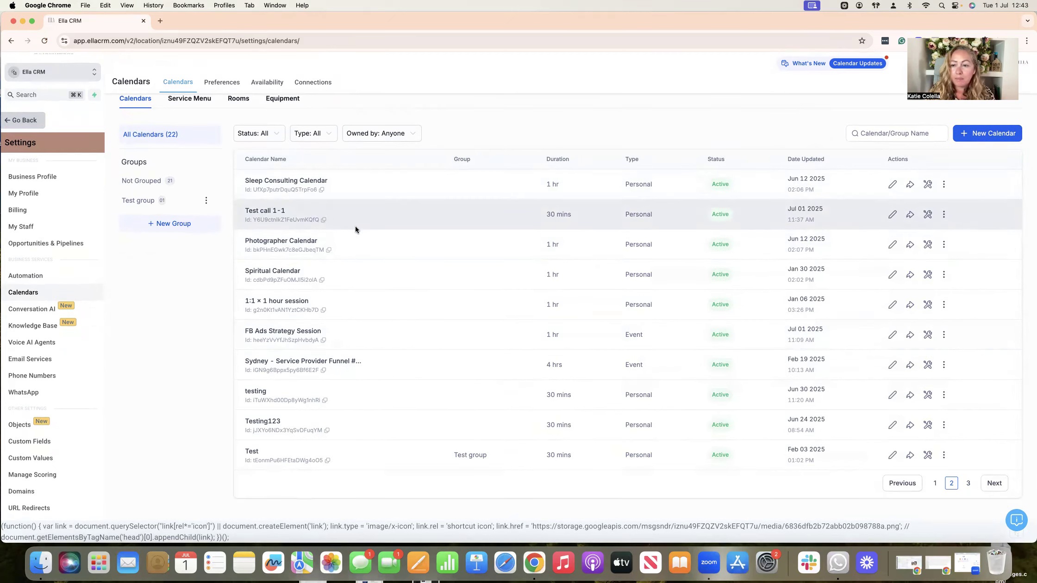
Copy the scheduling link of "Test call 1-1" and open it in a new browser tab
{"action": "left_click", "coordinate": [910, 216]}
{"action": "left_click", "coordinate": [675, 293]}
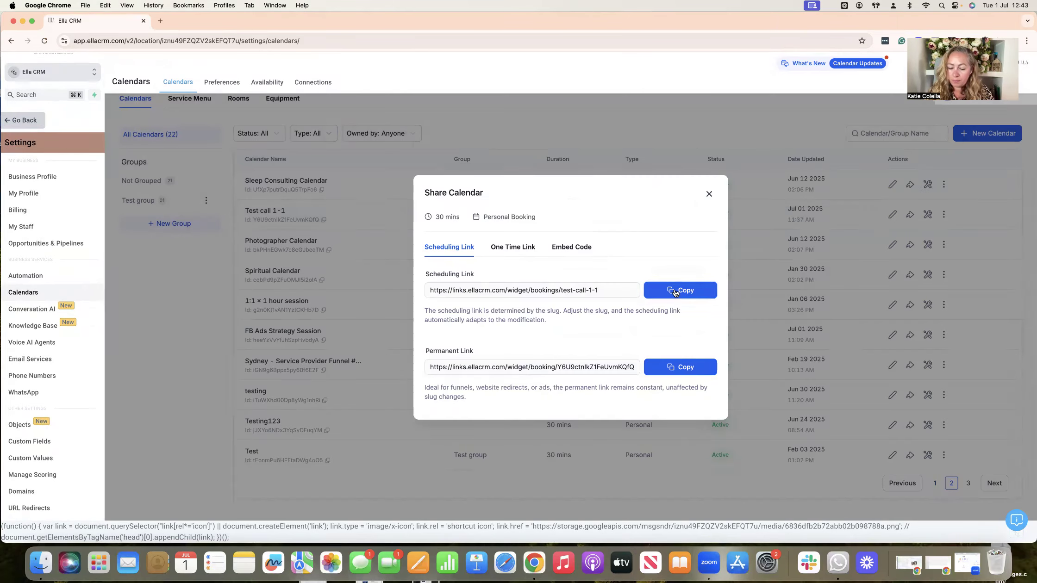
{"action": "left_click", "coordinate": [160, 21]}
{"action": "key", "text": "super+v"}
{"action": "key", "text": "Return"}
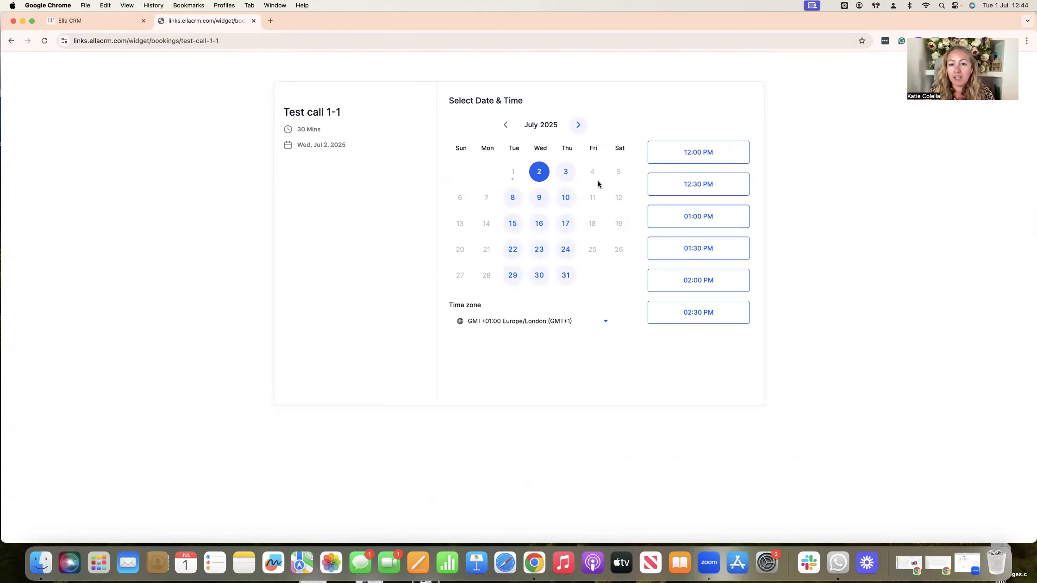
Select the July 17, 2025 slot at 01:00 PM and check the name and additional information fields on the booking details form
{"action": "left_click", "coordinate": [564, 224]}
{"action": "left_click", "coordinate": [713, 221]}
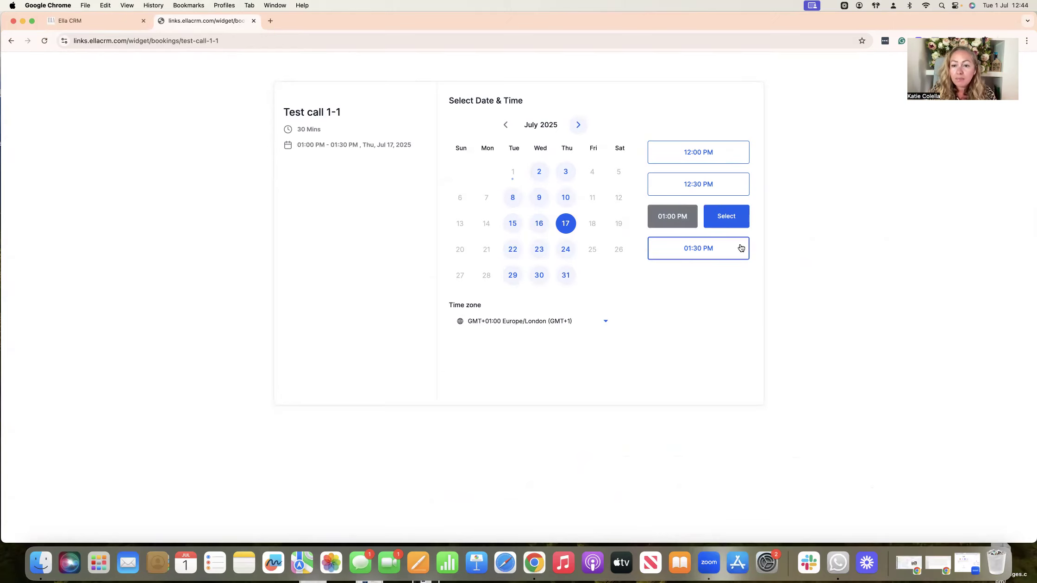
{"action": "left_click", "coordinate": [735, 218]}
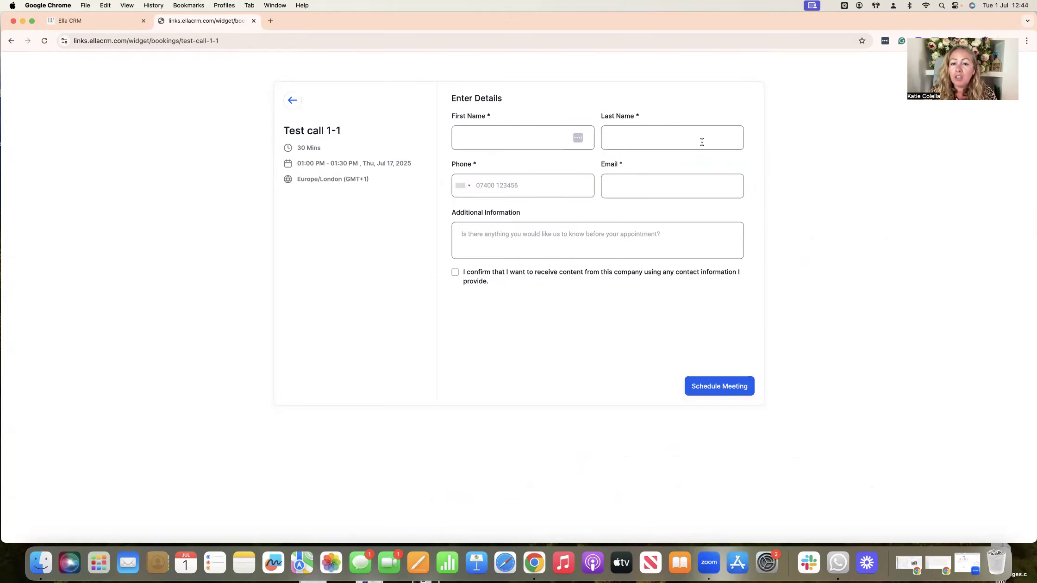
{"action": "left_click", "coordinate": [535, 141]}
{"action": "left_click", "coordinate": [650, 244]}
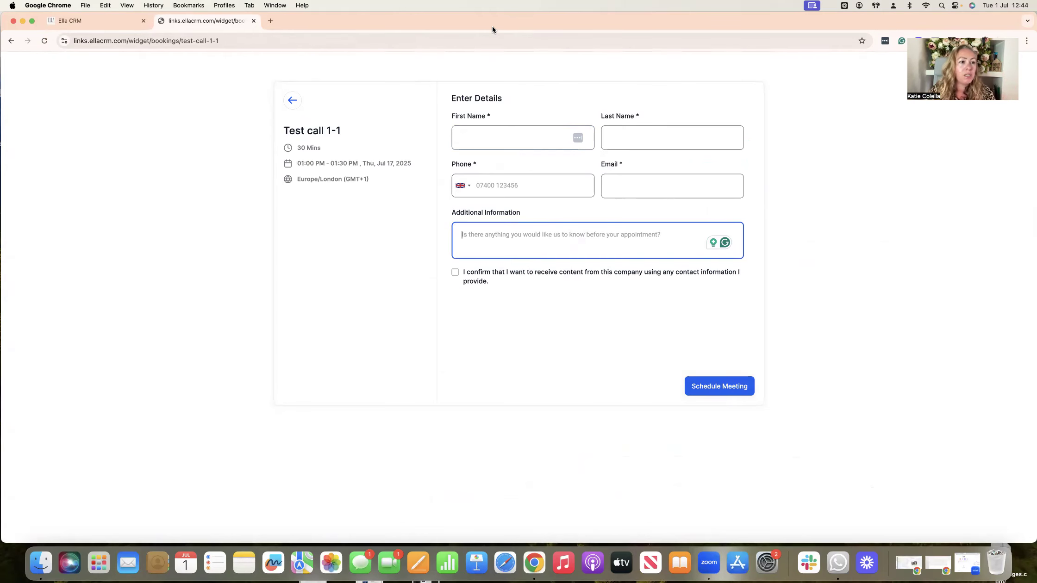
Return to the Ella CRM browser tab, close the Share Calendar dialog and leave the settings area
{"action": "left_click_drag", "start_coordinate": [529, 14], "coordinate": [529, 34]}
{"action": "left_click", "coordinate": [67, 42]}
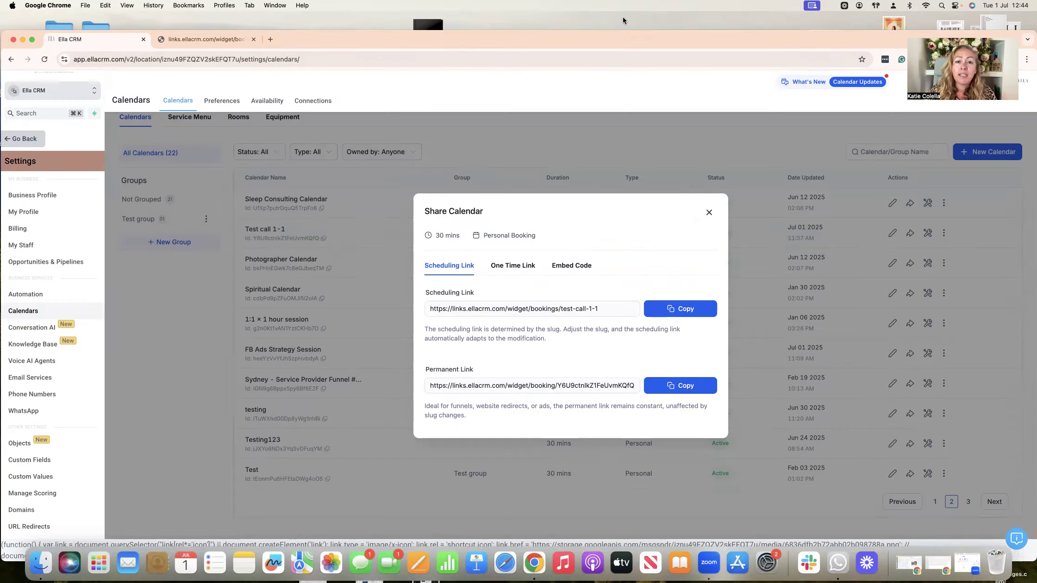
{"action": "left_click_drag", "start_coordinate": [605, 37], "coordinate": [606, 20]}
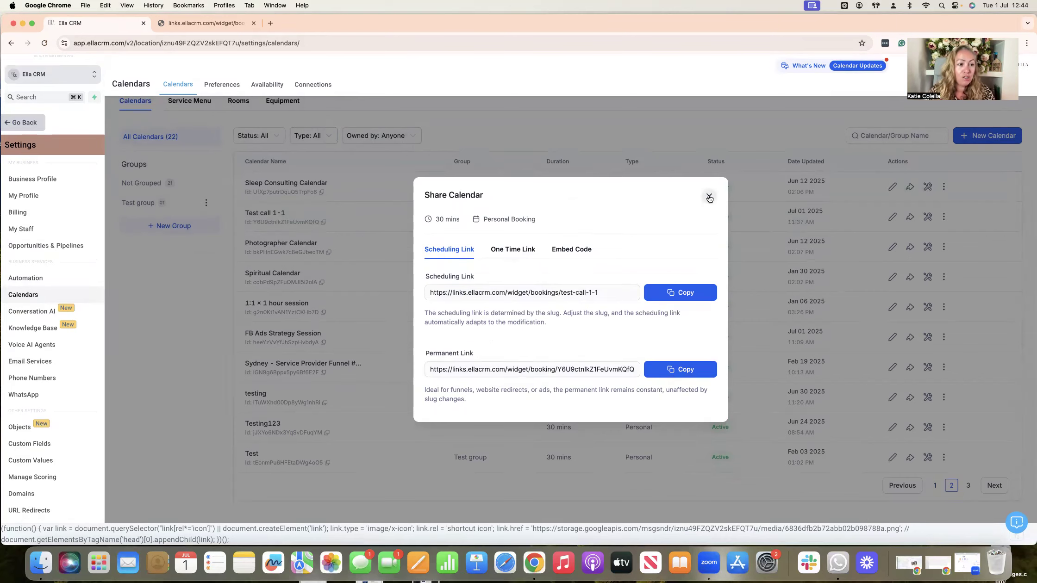
{"action": "left_click", "coordinate": [29, 124]}
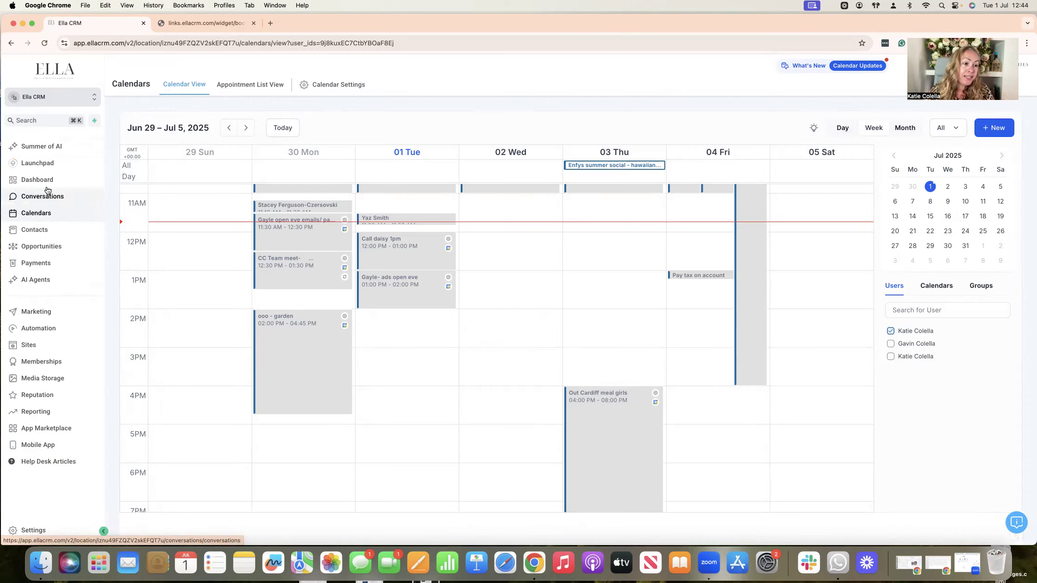
Open the Dashboard and look over its opportunity, funnel, task and manual action widgets
{"action": "left_click", "coordinate": [44, 180]}
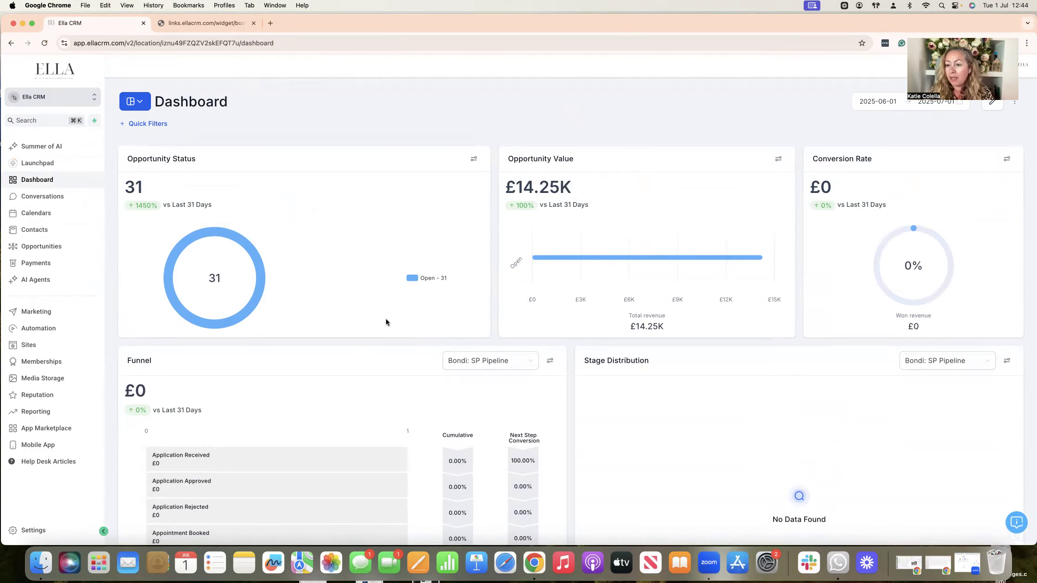
{"action": "scroll", "coordinate": [385, 319], "scroll_direction": "down", "scroll_amount": 10}
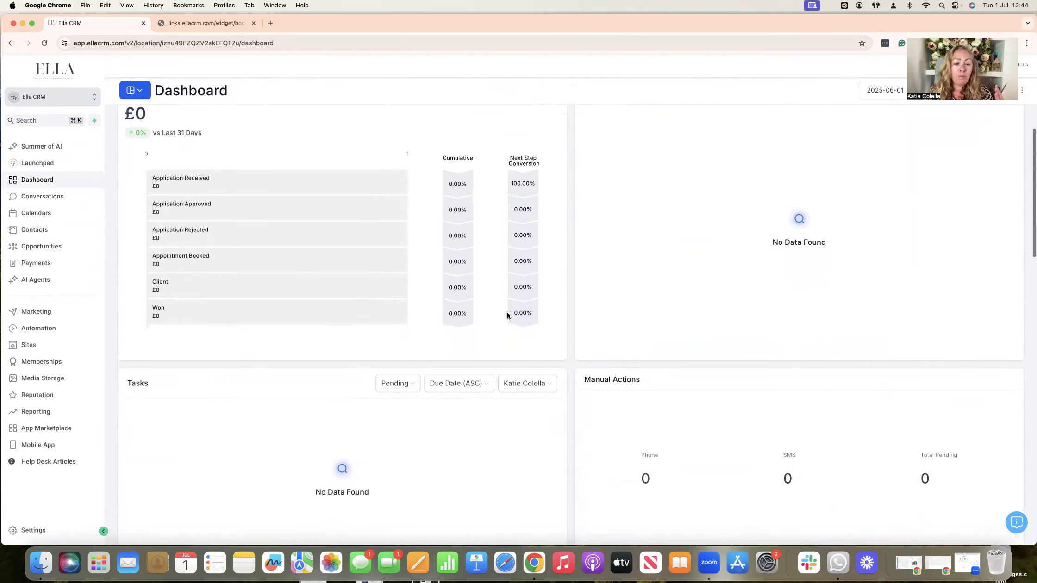
{"action": "scroll", "coordinate": [508, 312], "scroll_direction": "up", "scroll_amount": 10}
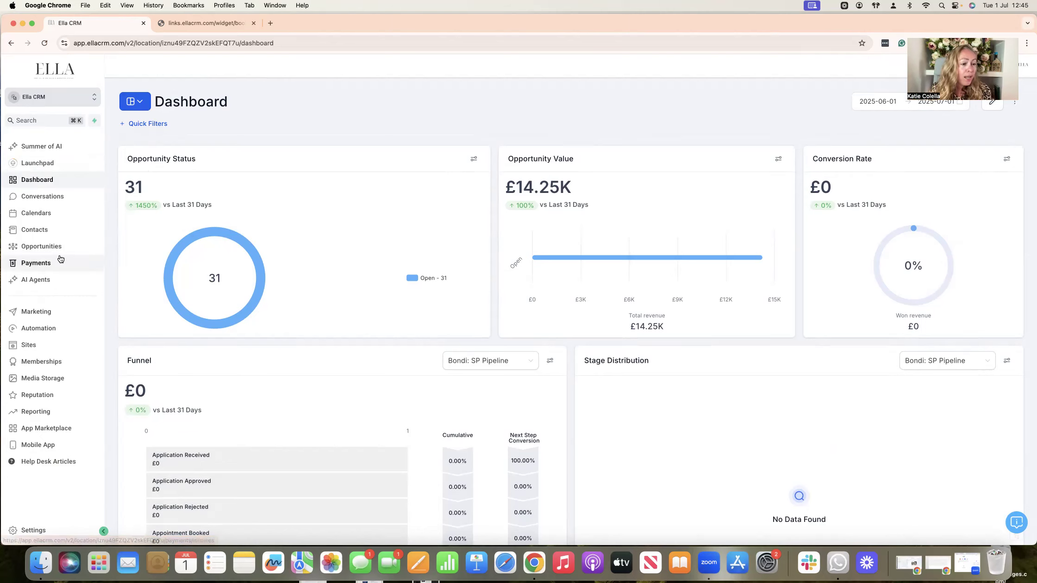
In Payments, review the options for creating a new invoice and those for creating a new document or contract
{"action": "left_click", "coordinate": [48, 264]}
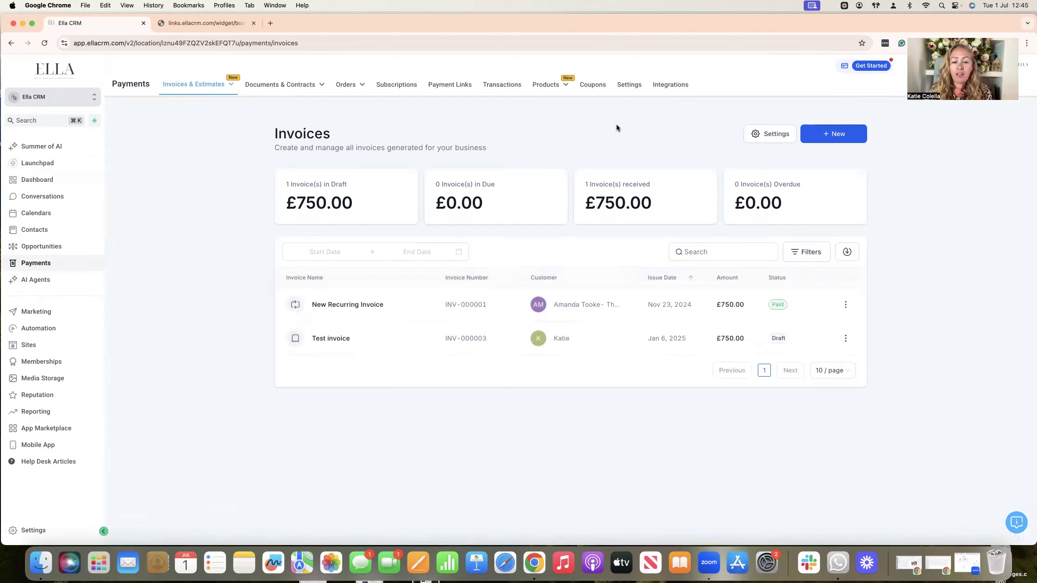
{"action": "mouse_move", "coordinate": [204, 87]}
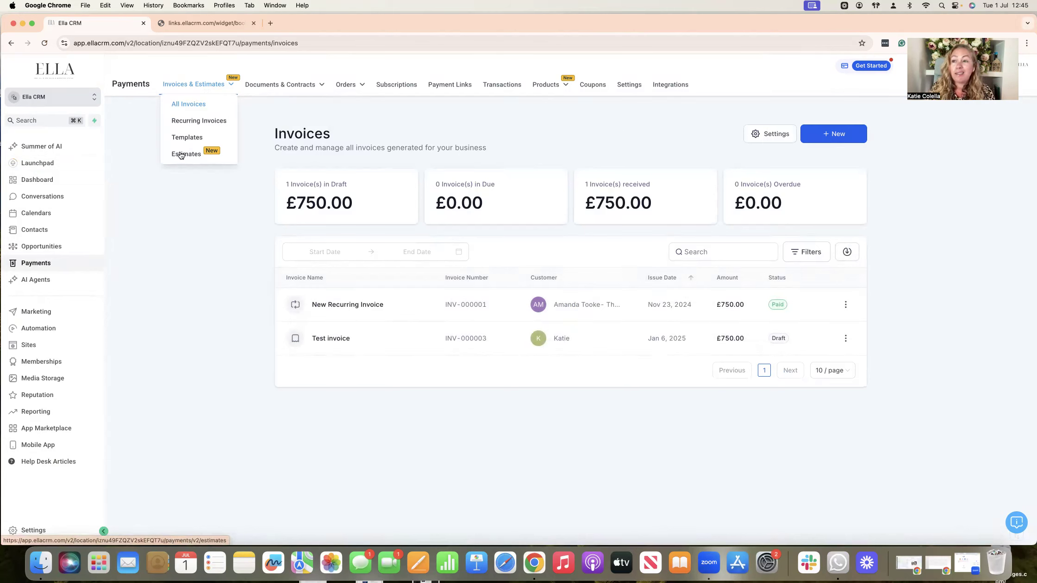
{"action": "mouse_move", "coordinate": [303, 89]}
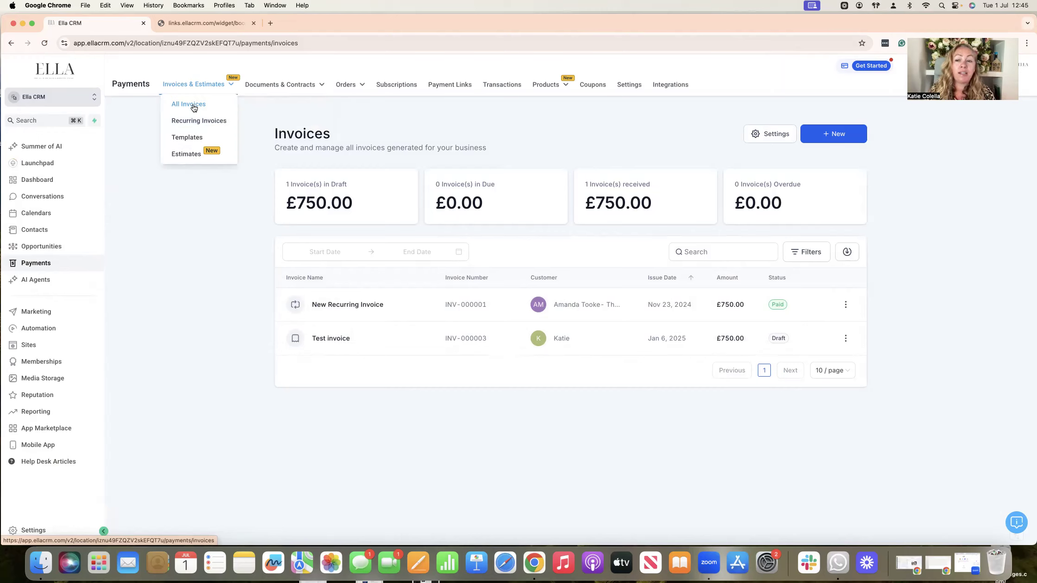
{"action": "left_click", "coordinate": [838, 138]}
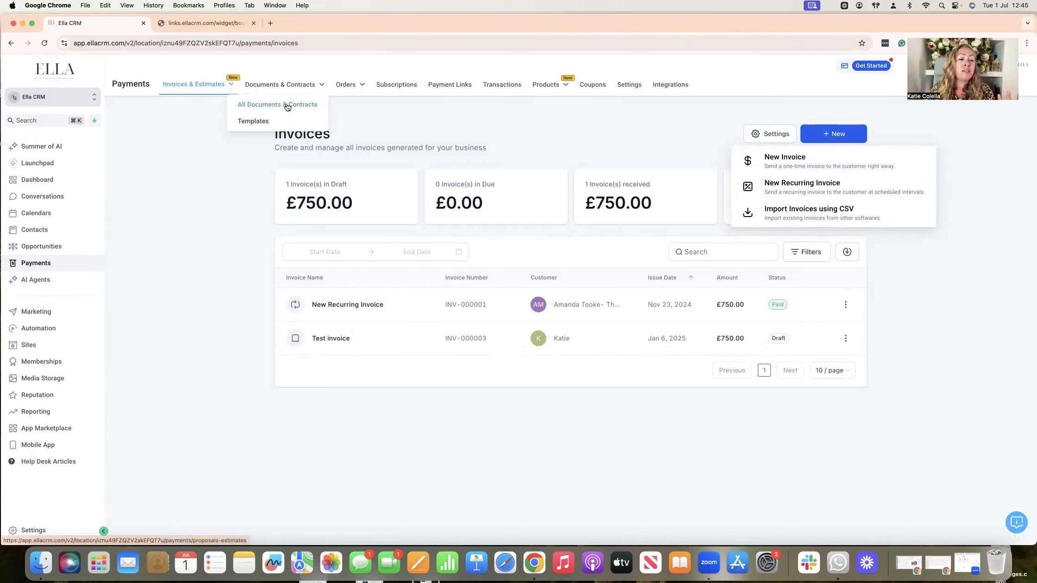
{"action": "left_click", "coordinate": [287, 105]}
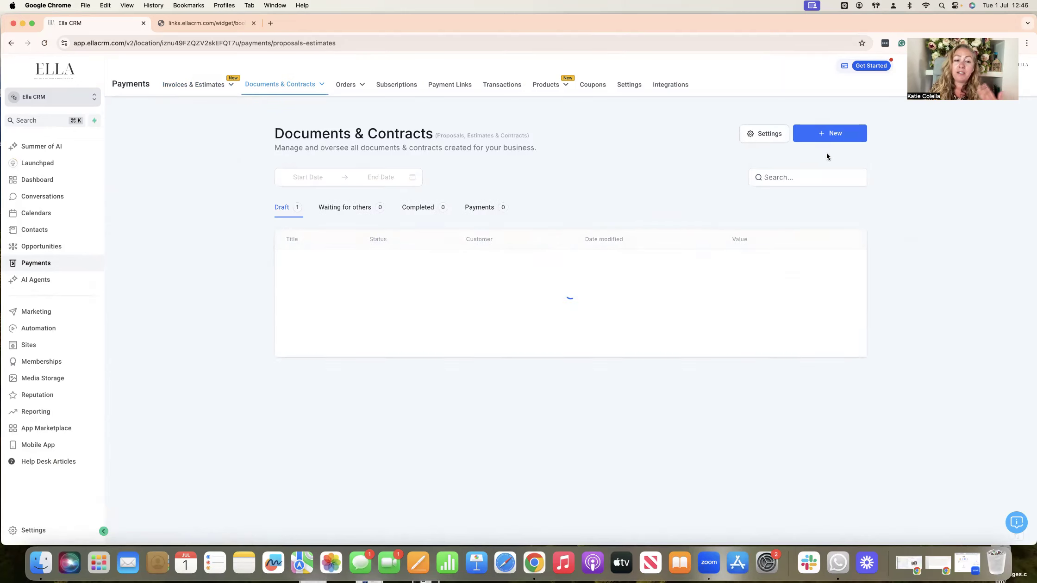
{"action": "left_click", "coordinate": [831, 142]}
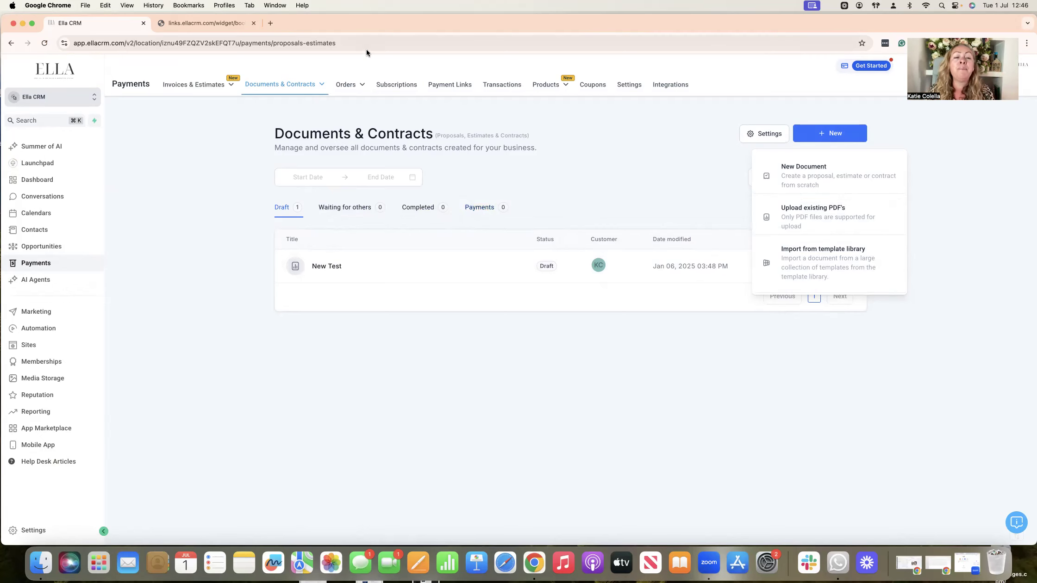
Look through the Orders, Subscriptions, Payment Links, Transactions and Products sections of Payments
{"action": "mouse_move", "coordinate": [344, 89]}
{"action": "left_click", "coordinate": [329, 105]}
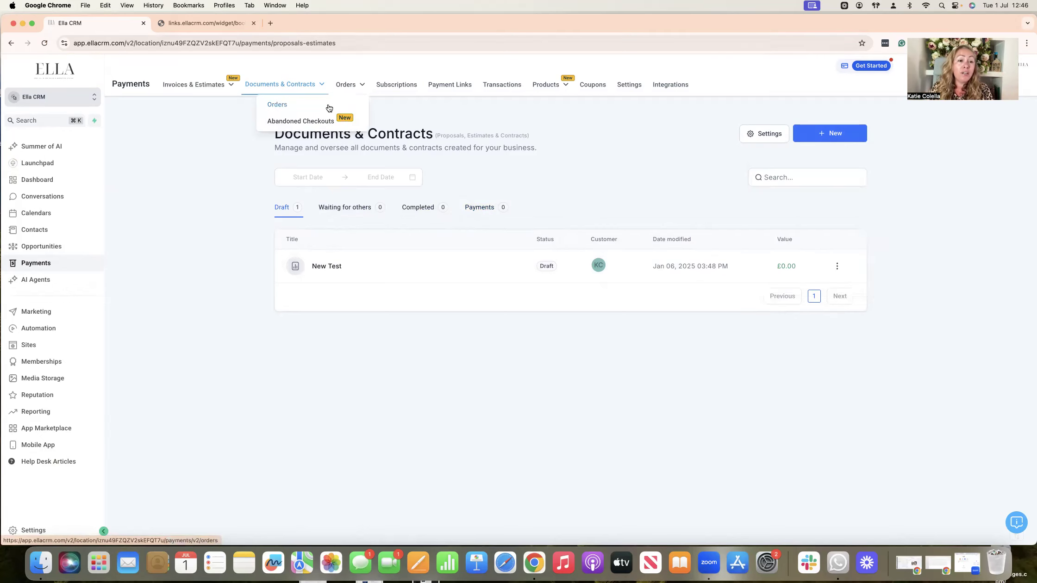
{"action": "left_click", "coordinate": [406, 88]}
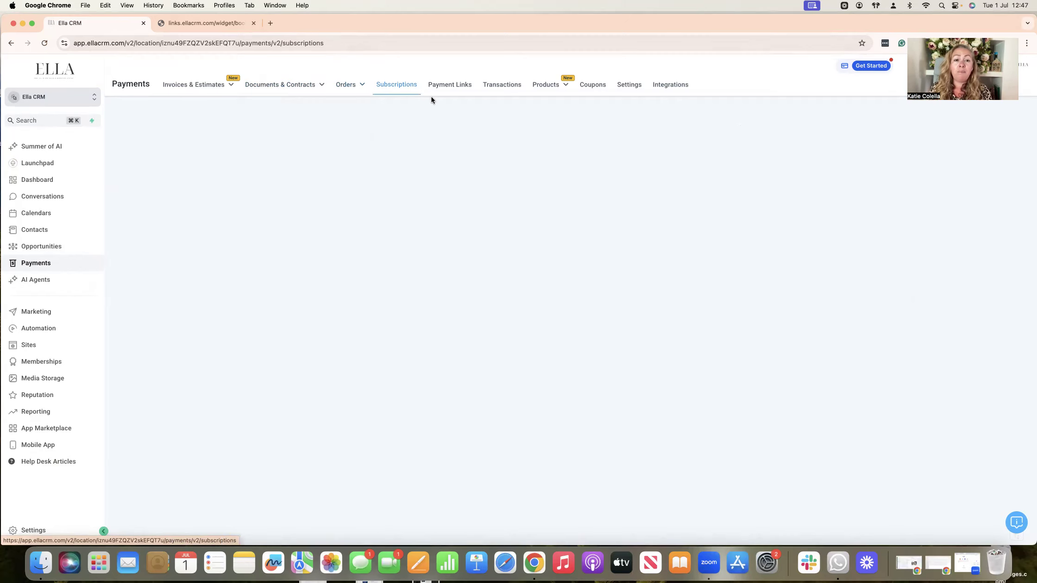
{"action": "left_click", "coordinate": [444, 86]}
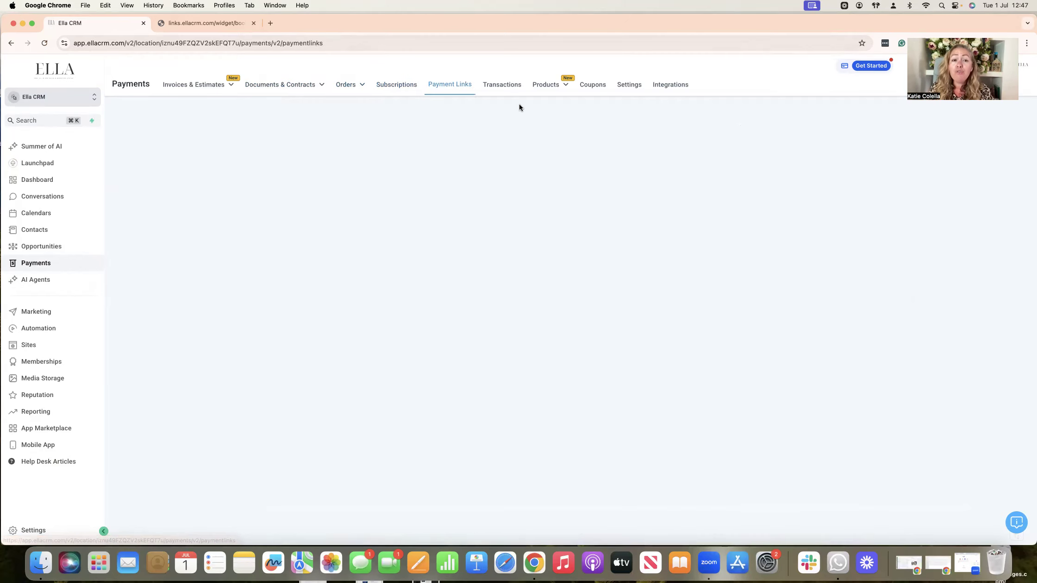
{"action": "left_click", "coordinate": [498, 87]}
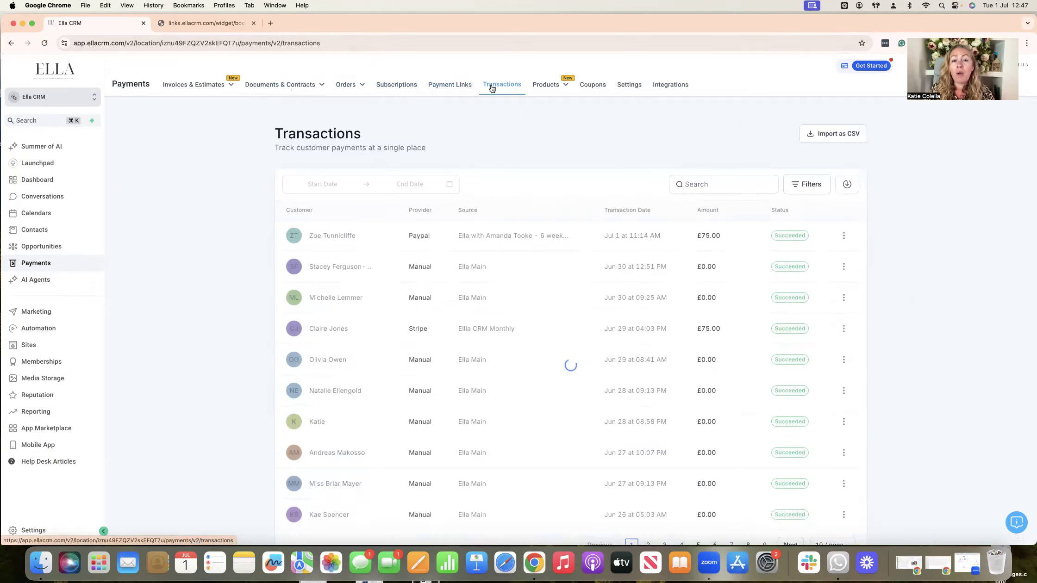
{"action": "left_click", "coordinate": [530, 104]}
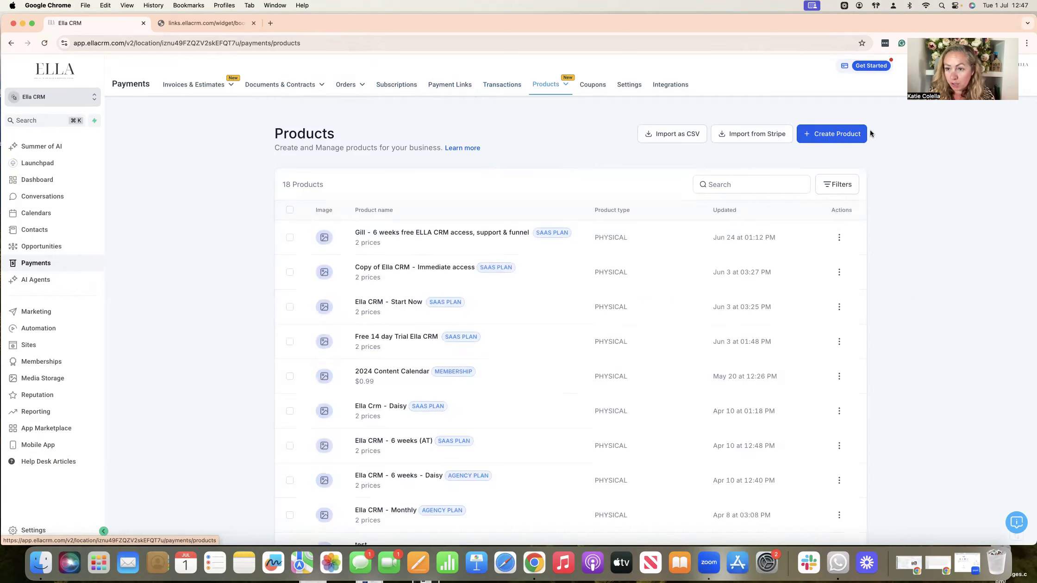
Start a new product and review its title, description, collection, tax and media fields down to the pricing section
{"action": "left_click", "coordinate": [840, 137]}
{"action": "scroll", "coordinate": [566, 214], "scroll_direction": "down", "scroll_amount": 2}
{"action": "scroll", "coordinate": [566, 214], "scroll_direction": "up", "scroll_amount": 2}
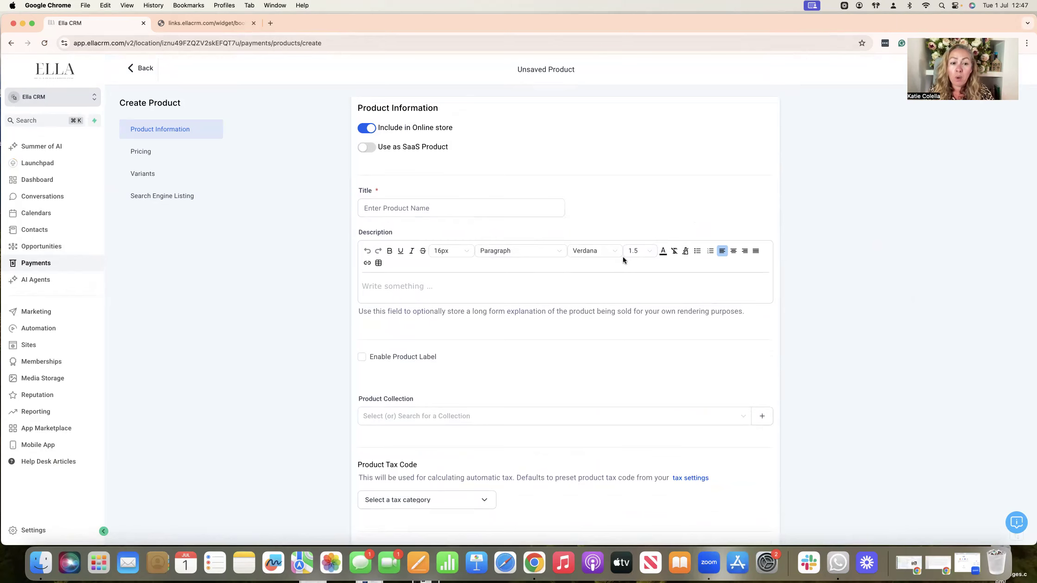
{"action": "scroll", "coordinate": [623, 257], "scroll_direction": "down", "scroll_amount": 8}
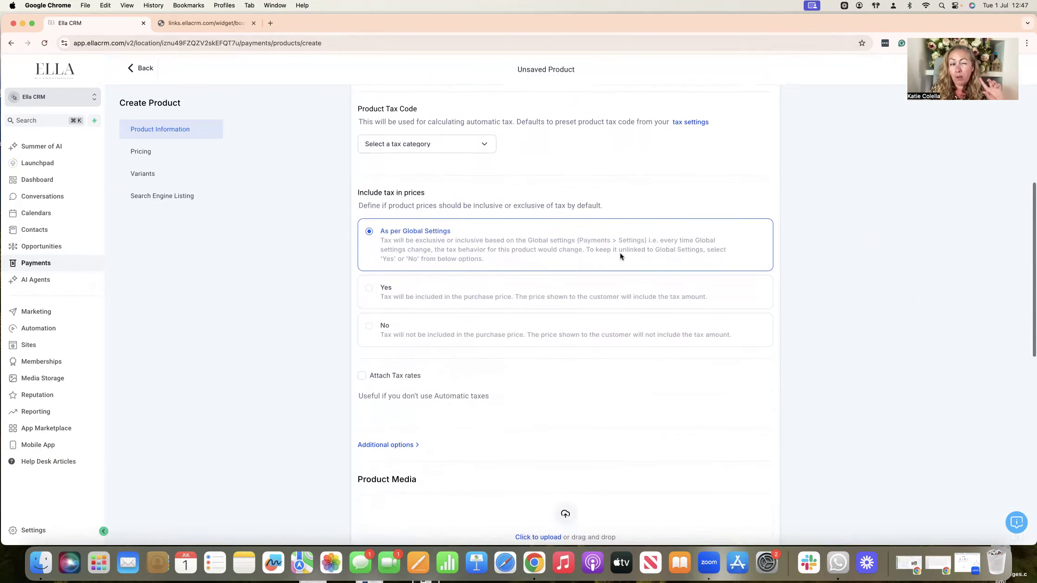
{"action": "scroll", "coordinate": [622, 258], "scroll_direction": "down", "scroll_amount": 7}
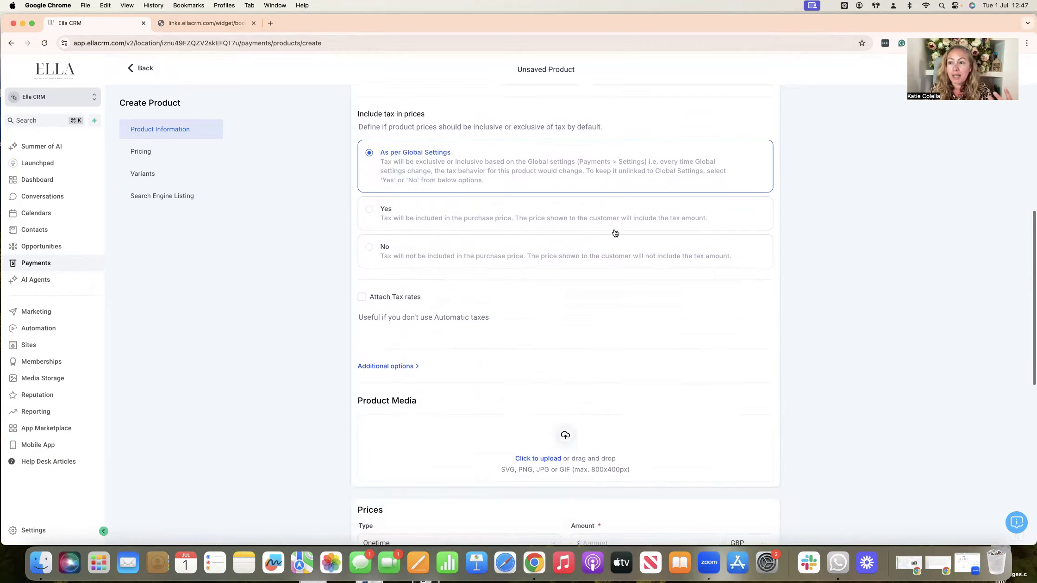
{"action": "scroll", "coordinate": [608, 222], "scroll_direction": "down", "scroll_amount": 3}
Switch the product's price type to Recurring to review the billing period options, and return to the product list without saving
{"action": "left_click", "coordinate": [410, 175]}
{"action": "left_click", "coordinate": [595, 174]}
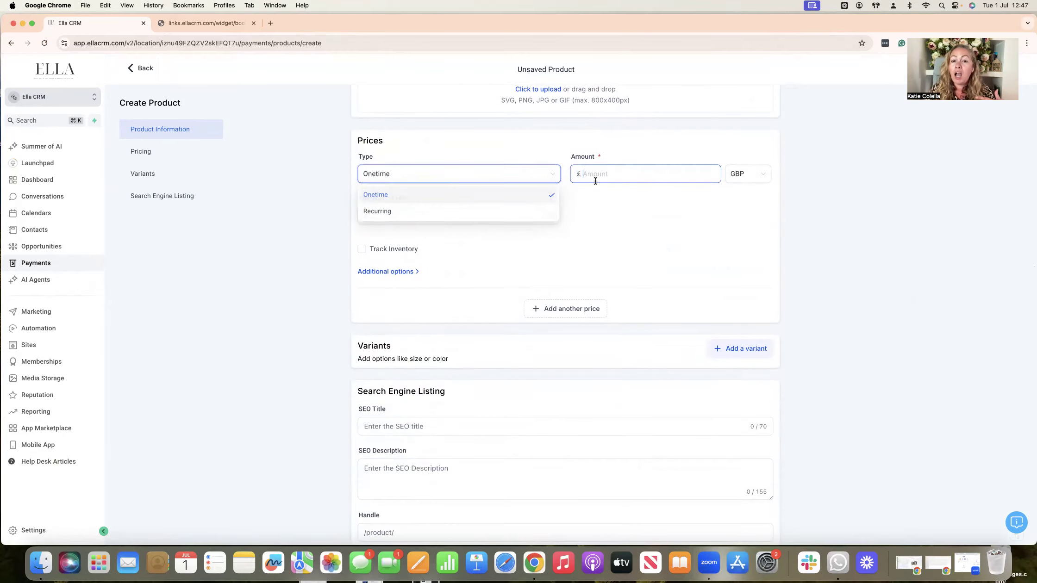
{"action": "left_click", "coordinate": [405, 181]}
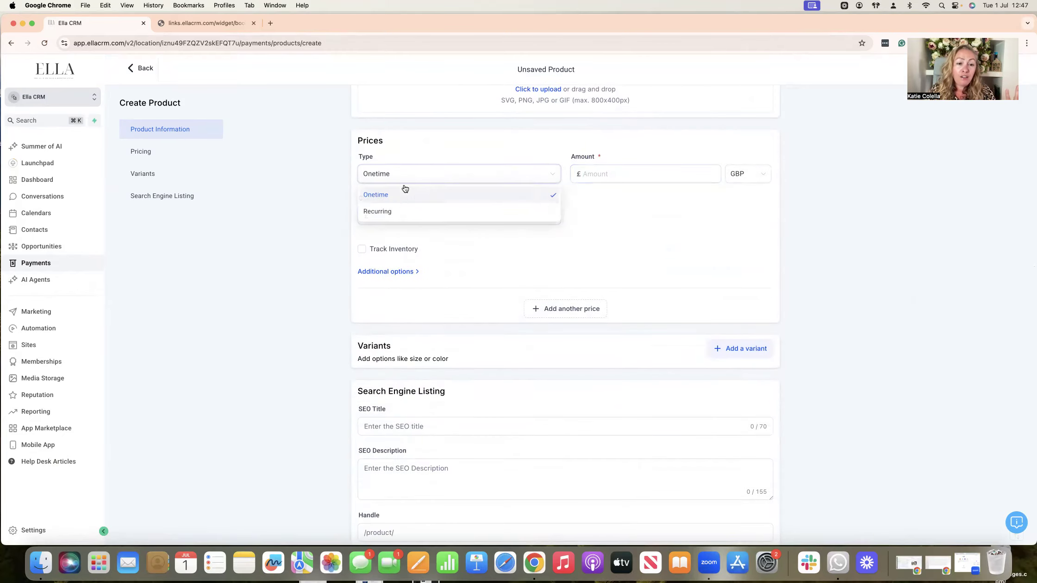
{"action": "left_click", "coordinate": [393, 212]}
{"action": "left_click", "coordinate": [422, 259]}
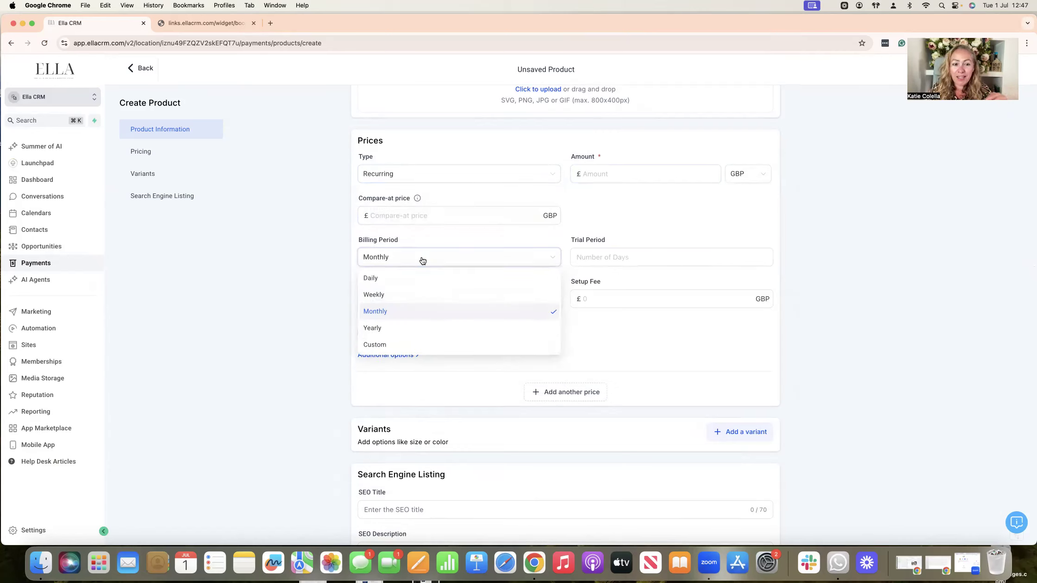
{"action": "left_click", "coordinate": [138, 69]}
{"action": "mouse_move", "coordinate": [563, 90]}
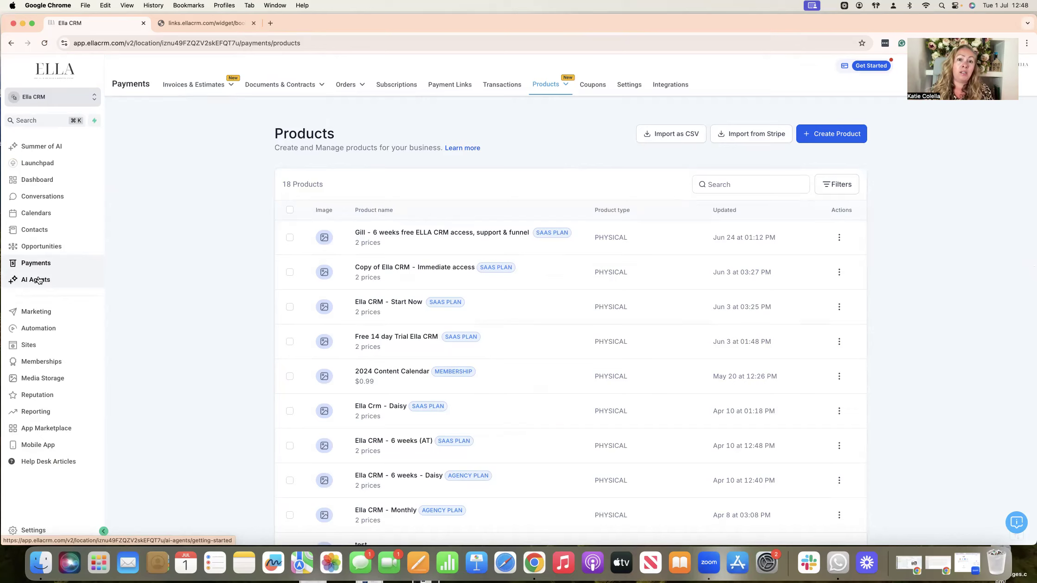
In the Marketing Social Planner, delete the three scheduled posts dated Jul 18, 2025
{"action": "left_click", "coordinate": [40, 311]}
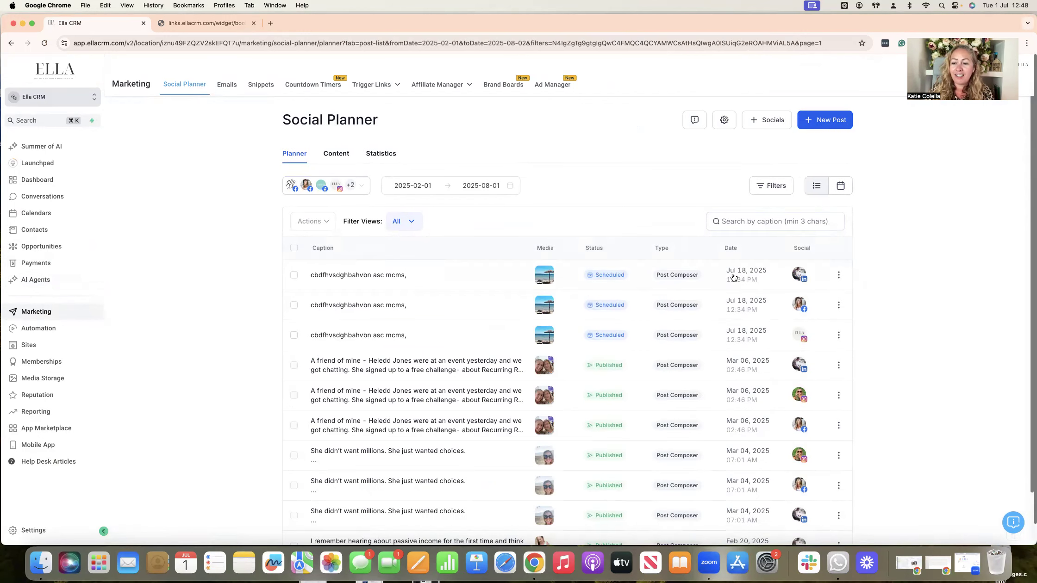
{"action": "left_click", "coordinate": [838, 334]}
{"action": "left_click", "coordinate": [840, 316]}
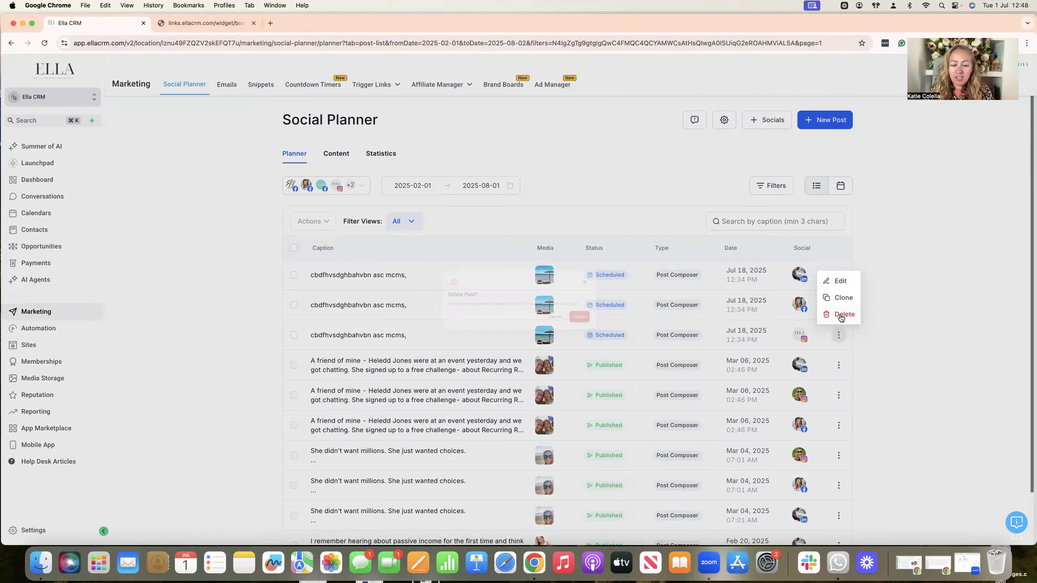
{"action": "key", "text": "Return"}
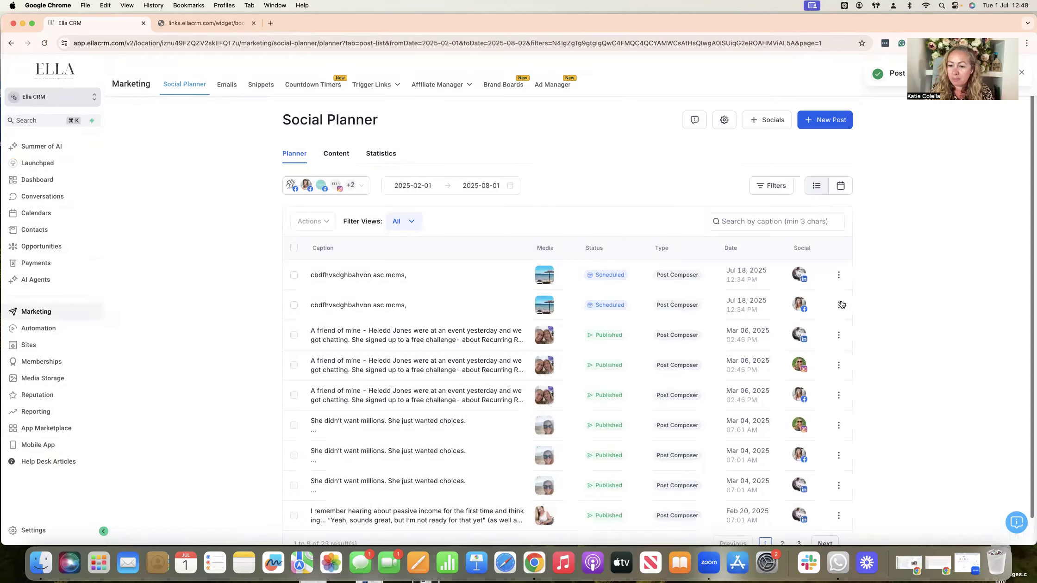
{"action": "left_click", "coordinate": [839, 304]}
{"action": "left_click", "coordinate": [838, 304]}
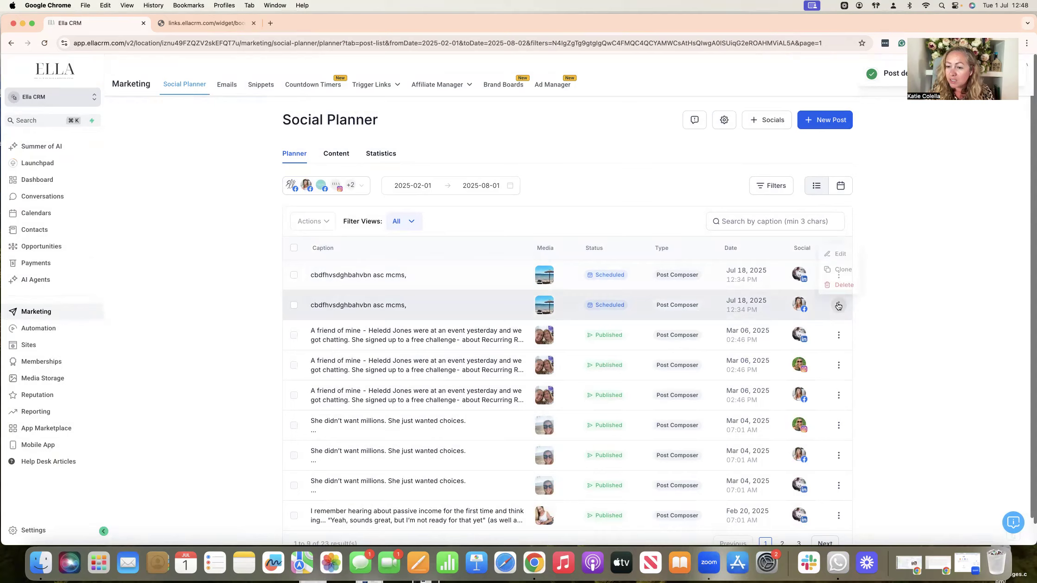
{"action": "left_click", "coordinate": [844, 284]}
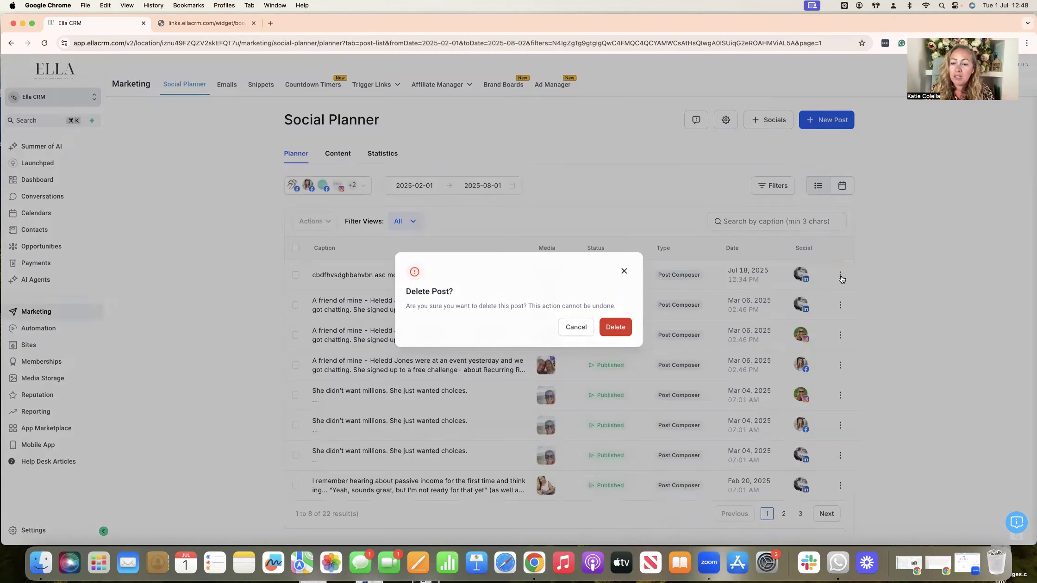
{"action": "key", "text": "Return"}
{"action": "left_click", "coordinate": [839, 275]}
{"action": "left_click", "coordinate": [845, 254]}
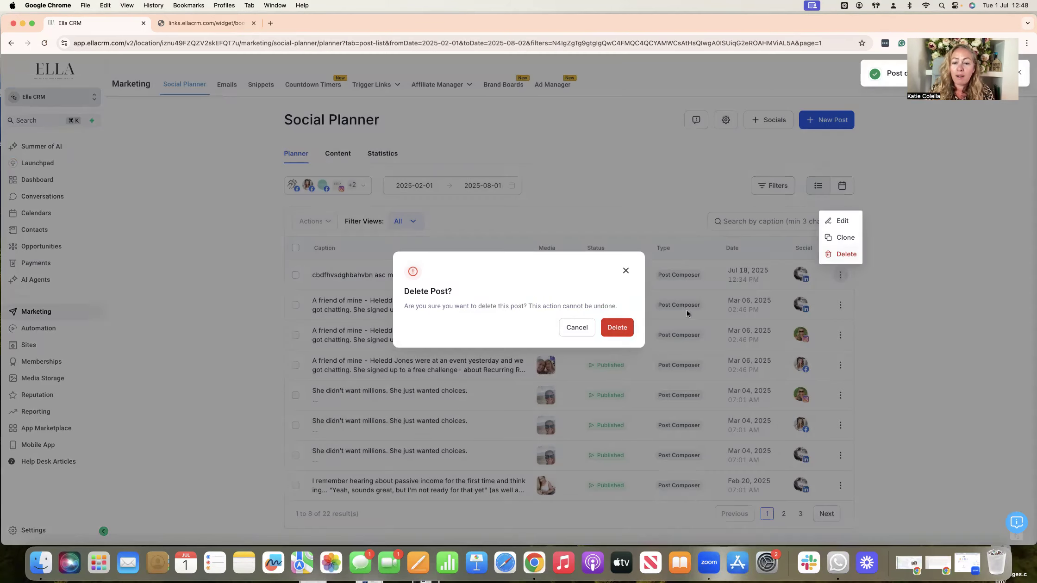
{"action": "key", "text": "Return"}
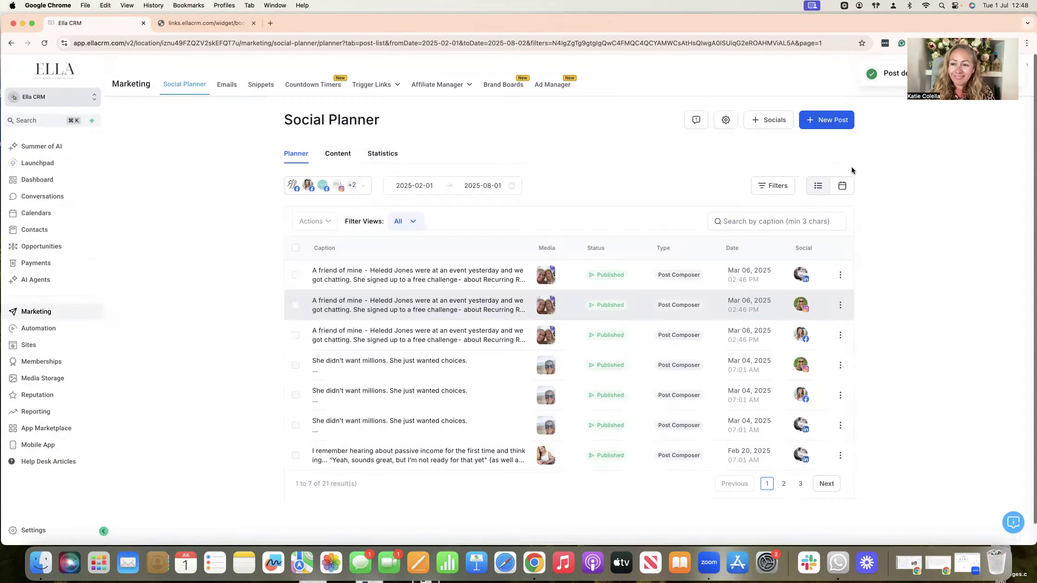
Review the new post options, the list of connected social accounts and the networks available to connect
{"action": "left_click", "coordinate": [829, 122]}
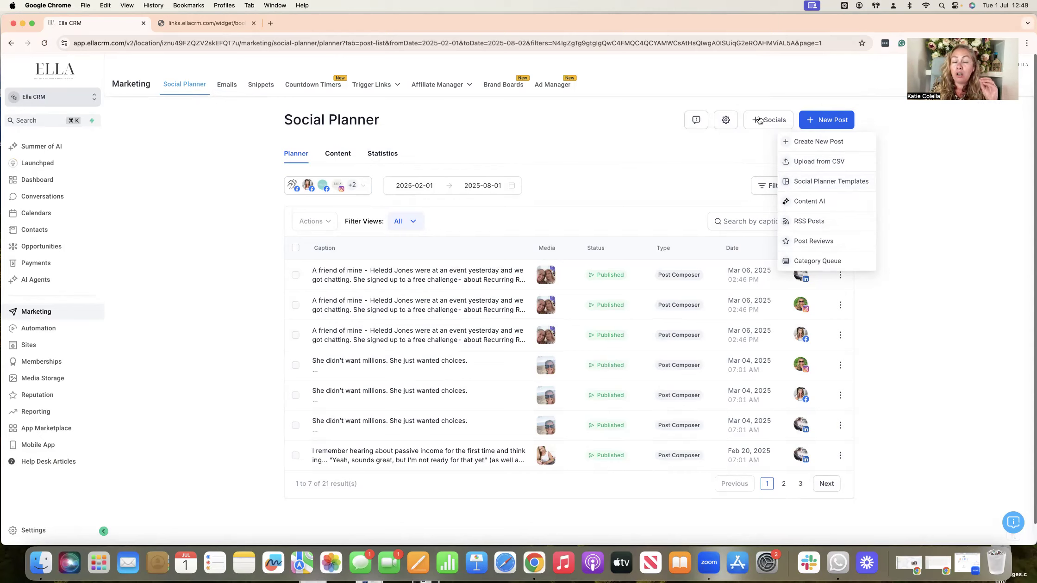
{"action": "left_click", "coordinate": [361, 186]}
{"action": "scroll", "coordinate": [356, 277], "scroll_direction": "down", "scroll_amount": 2}
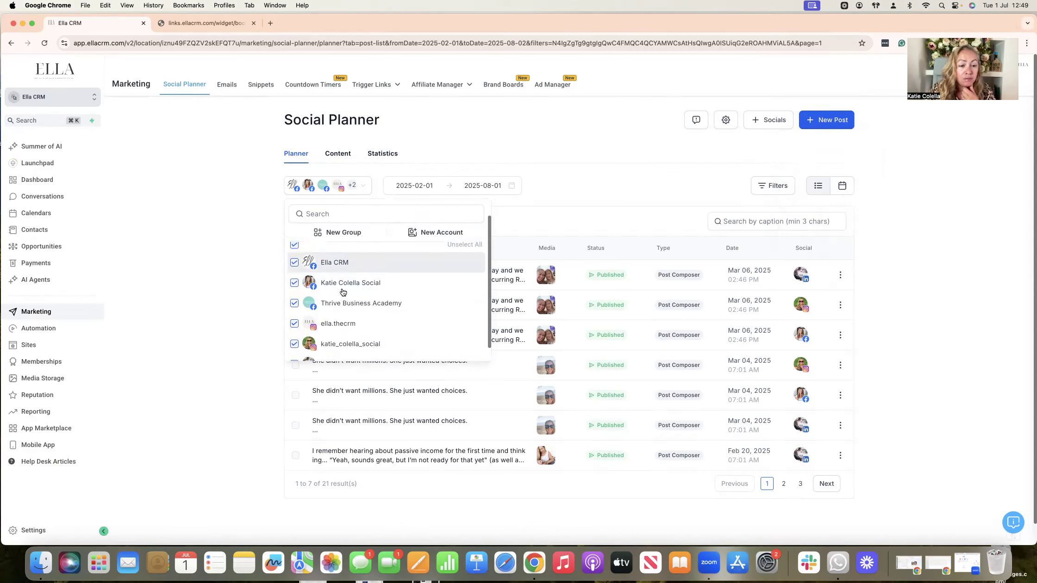
{"action": "scroll", "coordinate": [357, 347], "scroll_direction": "up", "scroll_amount": 2}
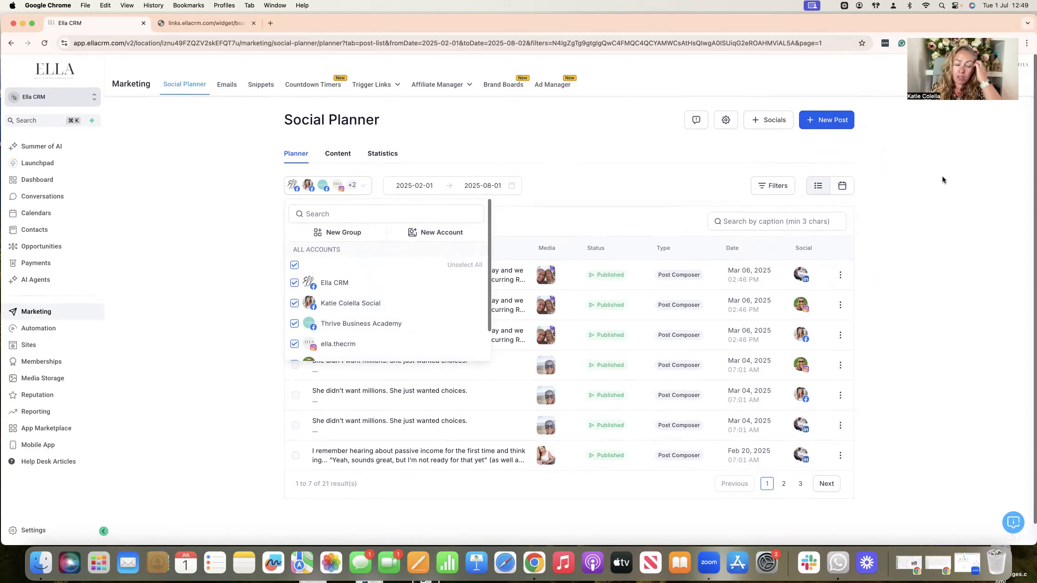
{"action": "left_click", "coordinate": [444, 236]}
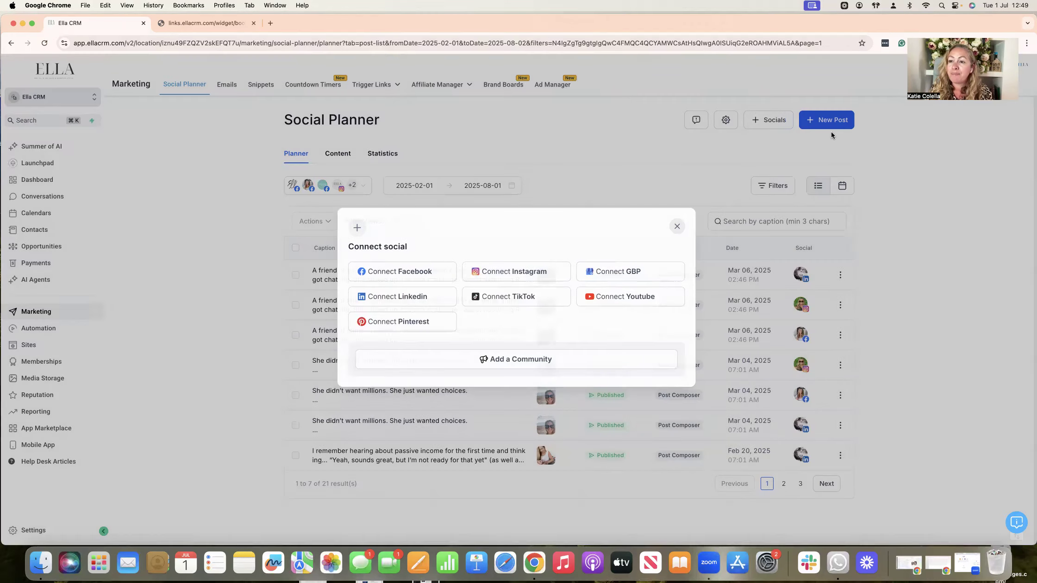
Create a new social post and select the Ella CRM Facebook page and the ella.thecrm Instagram account as its destinations
{"action": "left_click", "coordinate": [829, 125]}
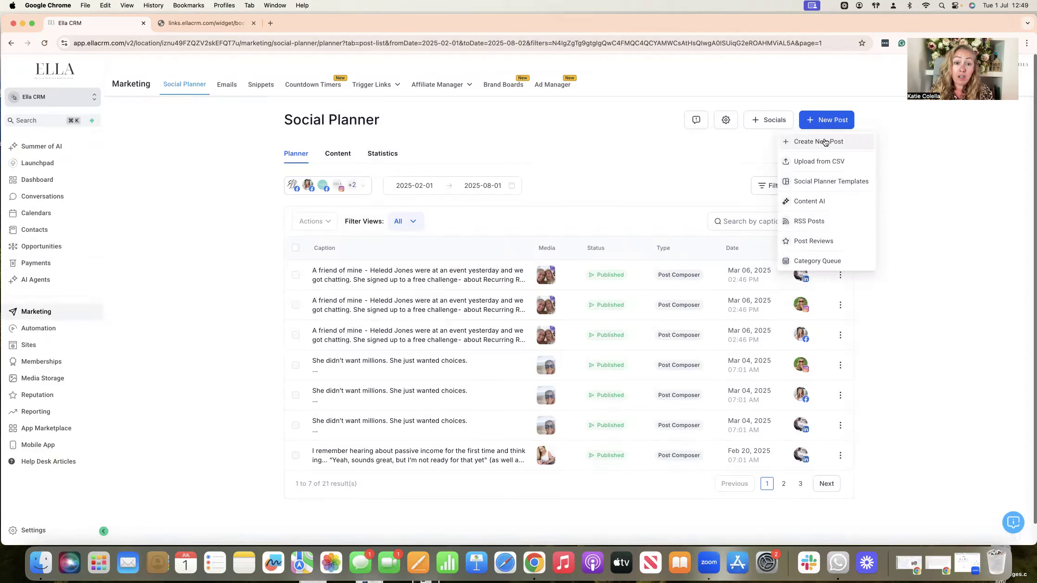
{"action": "left_click", "coordinate": [819, 141]}
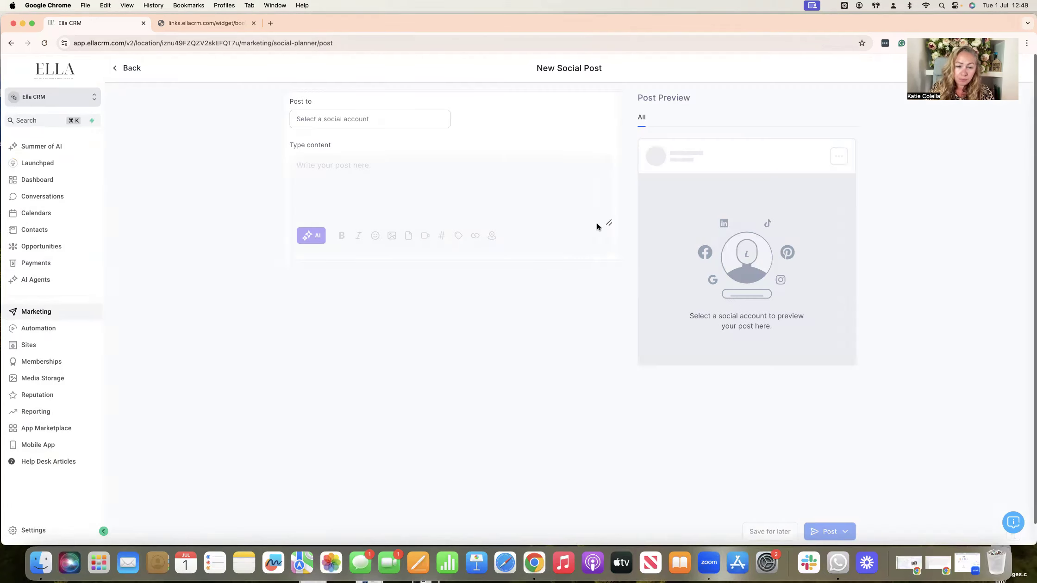
{"action": "left_click", "coordinate": [427, 119]}
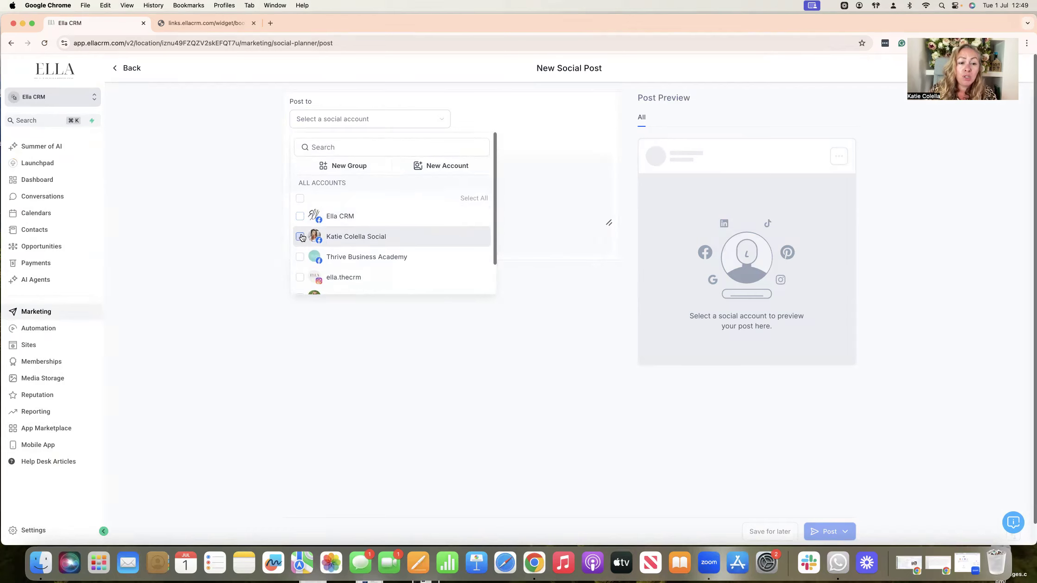
{"action": "left_click", "coordinate": [343, 230]}
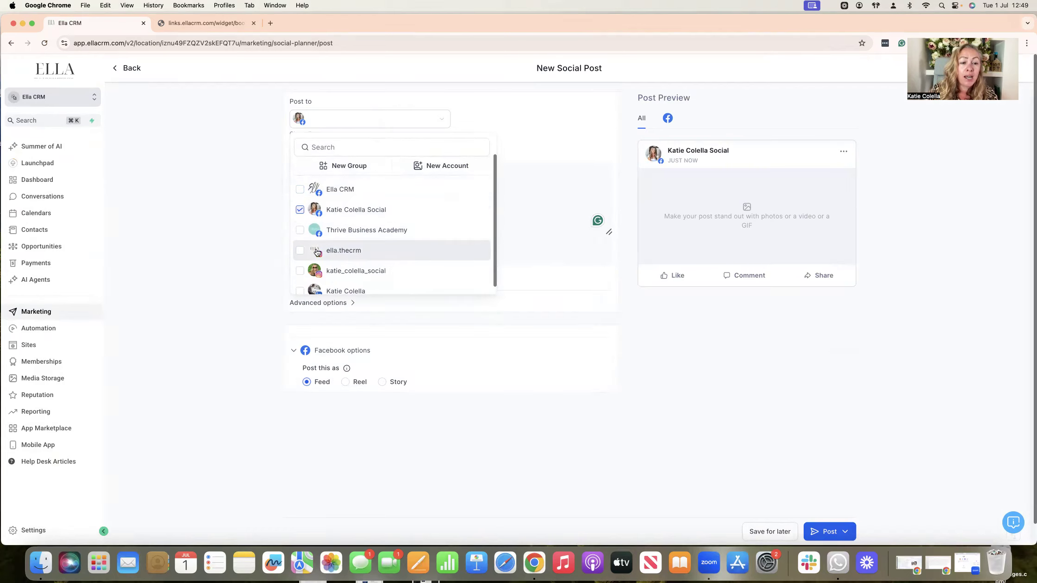
{"action": "left_click", "coordinate": [300, 190]}
{"action": "left_click", "coordinate": [300, 210]}
{"action": "left_click", "coordinate": [333, 261]}
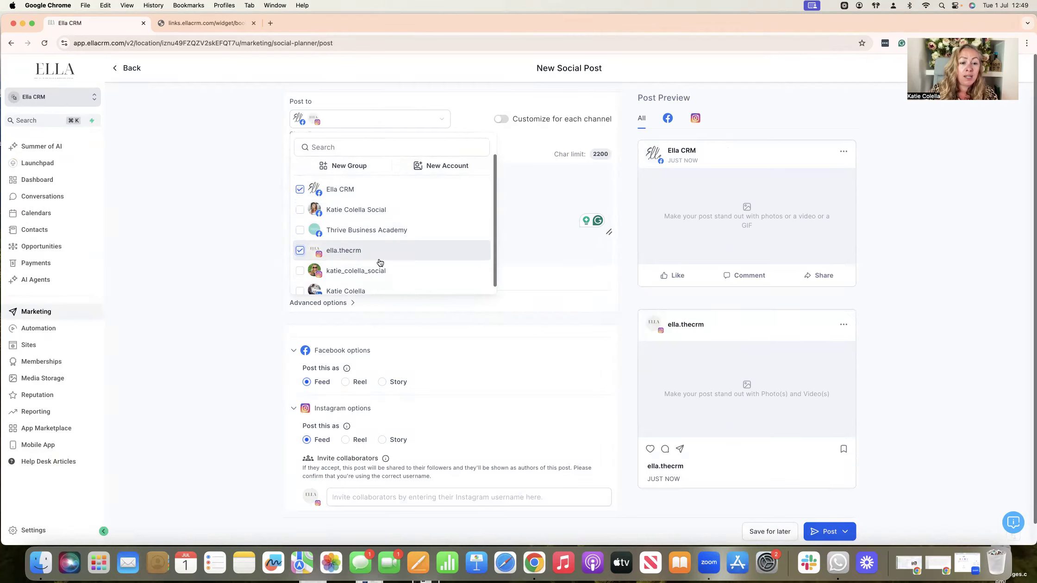
{"action": "left_click", "coordinate": [908, 179]}
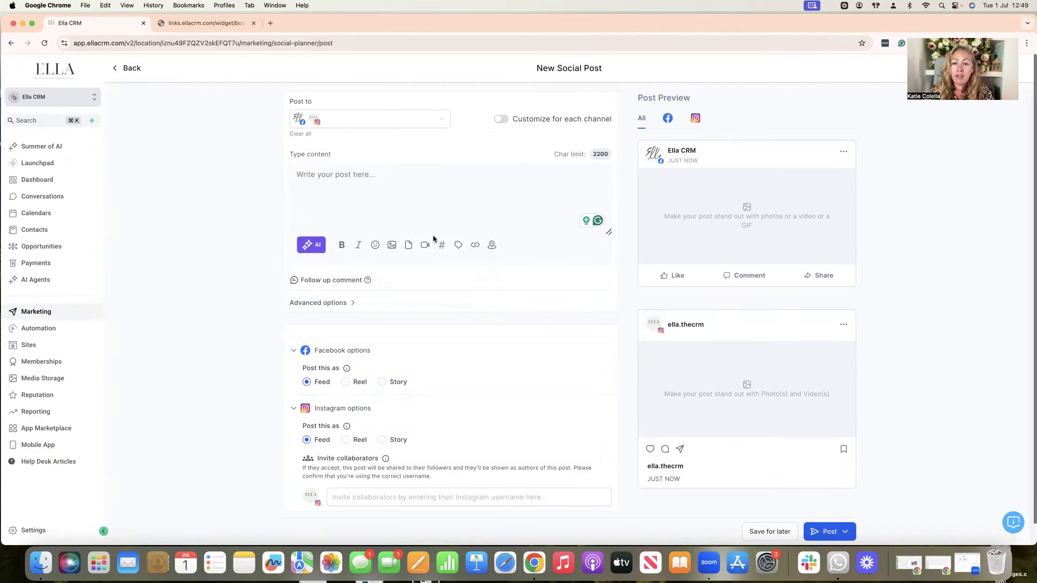
Write "jhvjnsajhnkmkljihjcnsahvnjkn" as the post content and check the Facebook and Instagram posting options
{"action": "left_click", "coordinate": [347, 174]}
{"action": "type", "text": "jhvjnsajhnkmkljihjcnsahvnjkn"}
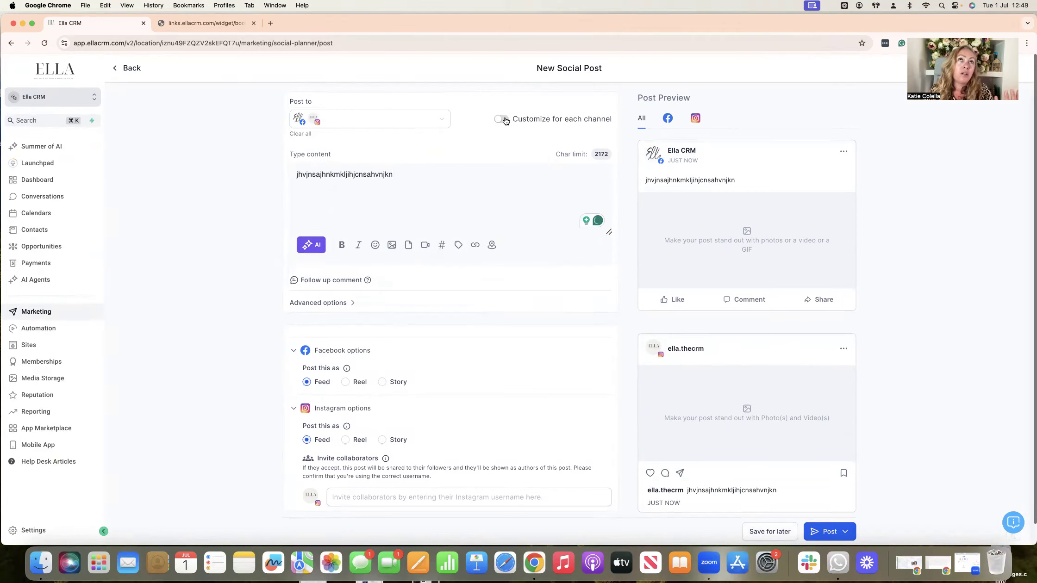
{"action": "scroll", "coordinate": [527, 231], "scroll_direction": "down", "scroll_amount": 1}
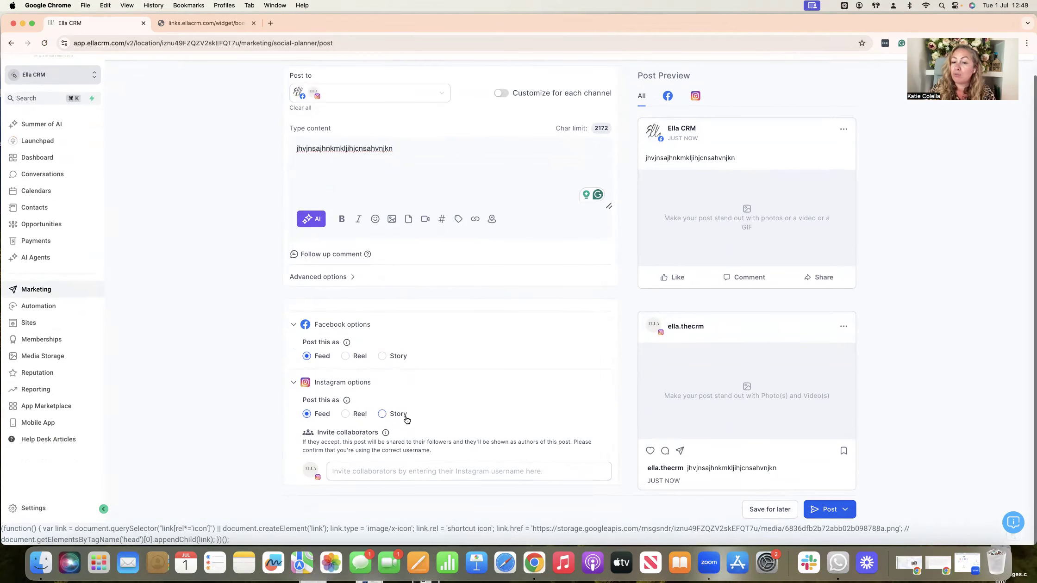
Add the image DSC_1251.JPG from the media library to the post and check the Facebook and Instagram previews
{"action": "left_click", "coordinate": [392, 220]}
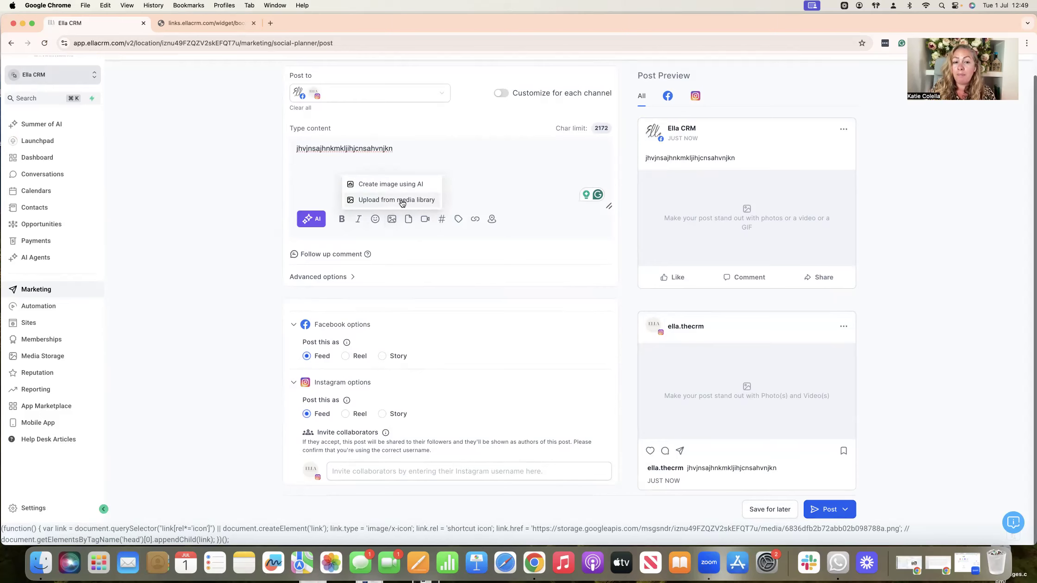
{"action": "left_click", "coordinate": [402, 200]}
{"action": "scroll", "coordinate": [590, 365], "scroll_direction": "down", "scroll_amount": 5}
{"action": "scroll", "coordinate": [590, 365], "scroll_direction": "down", "scroll_amount": 10}
{"action": "scroll", "coordinate": [407, 282], "scroll_direction": "down", "scroll_amount": 1}
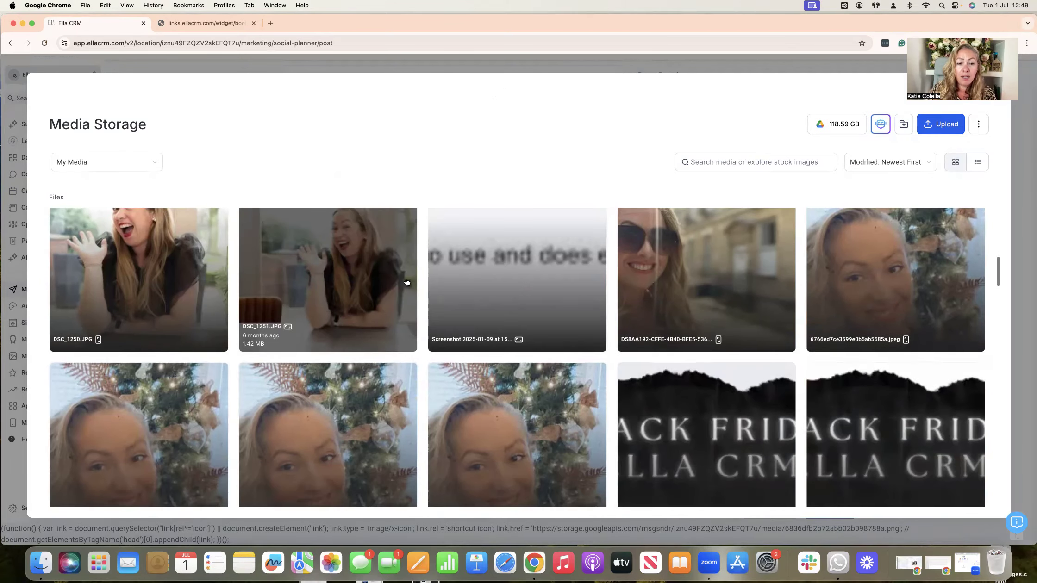
{"action": "left_click", "coordinate": [406, 282]}
{"action": "left_click", "coordinate": [962, 197]}
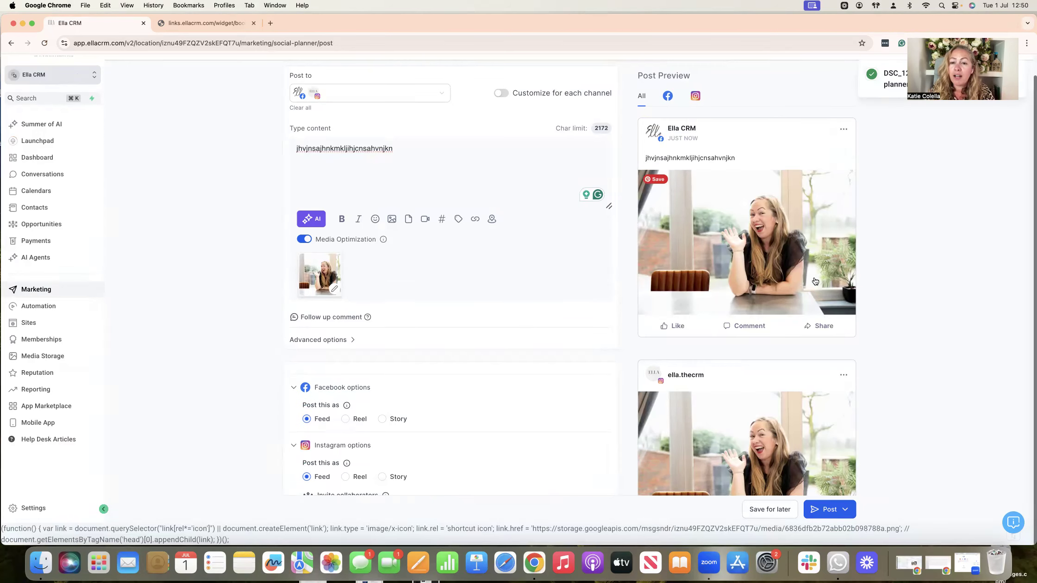
{"action": "scroll", "coordinate": [815, 281], "scroll_direction": "down", "scroll_amount": 3}
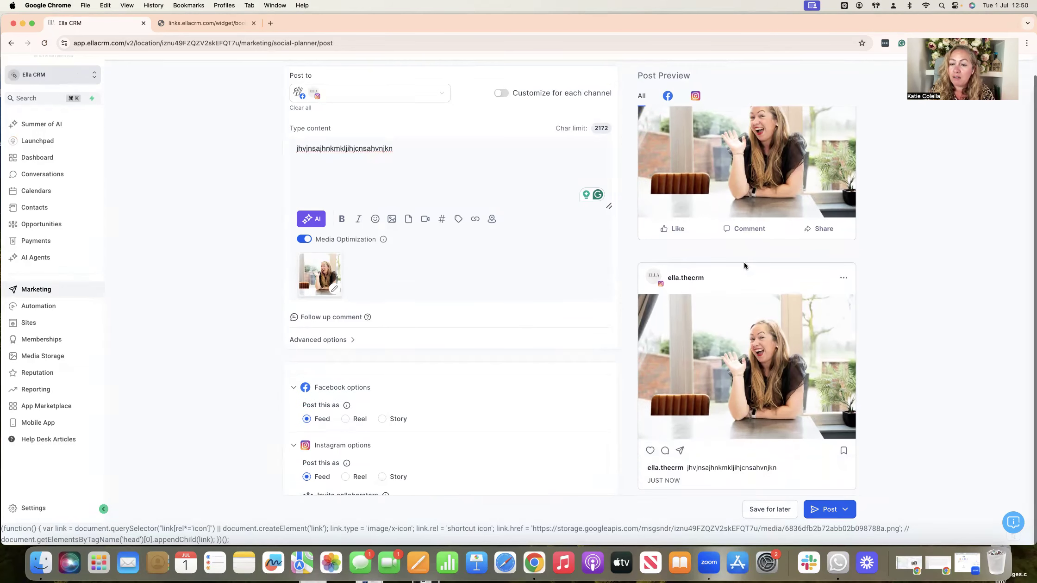
Check the post preview for both channels together, for Facebook alone and for Instagram alone
{"action": "scroll", "coordinate": [743, 262], "scroll_direction": "up", "scroll_amount": 3}
{"action": "scroll", "coordinate": [823, 324], "scroll_direction": "down", "scroll_amount": 3}
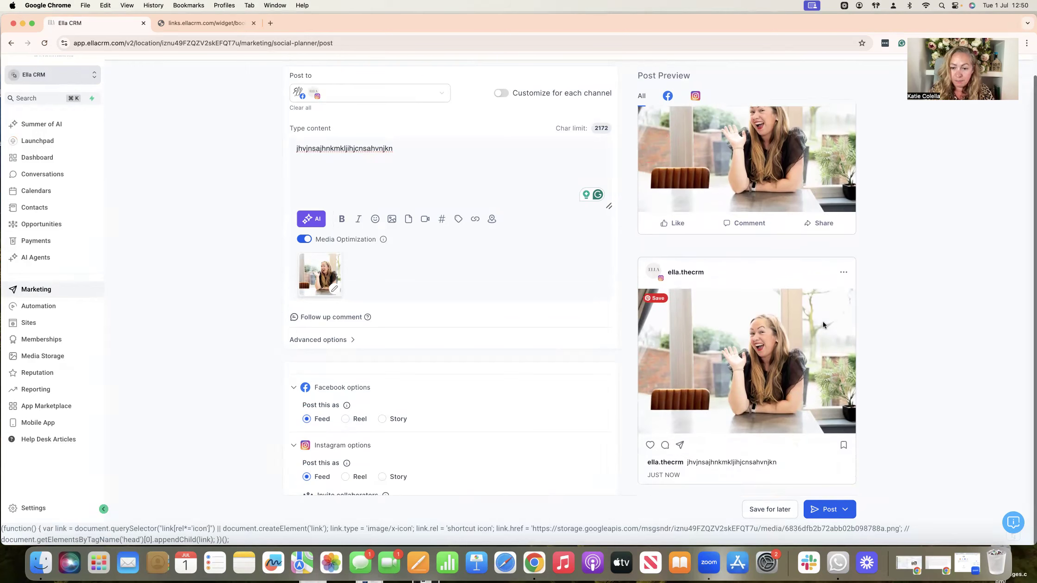
{"action": "scroll", "coordinate": [502, 259], "scroll_direction": "down", "scroll_amount": 2}
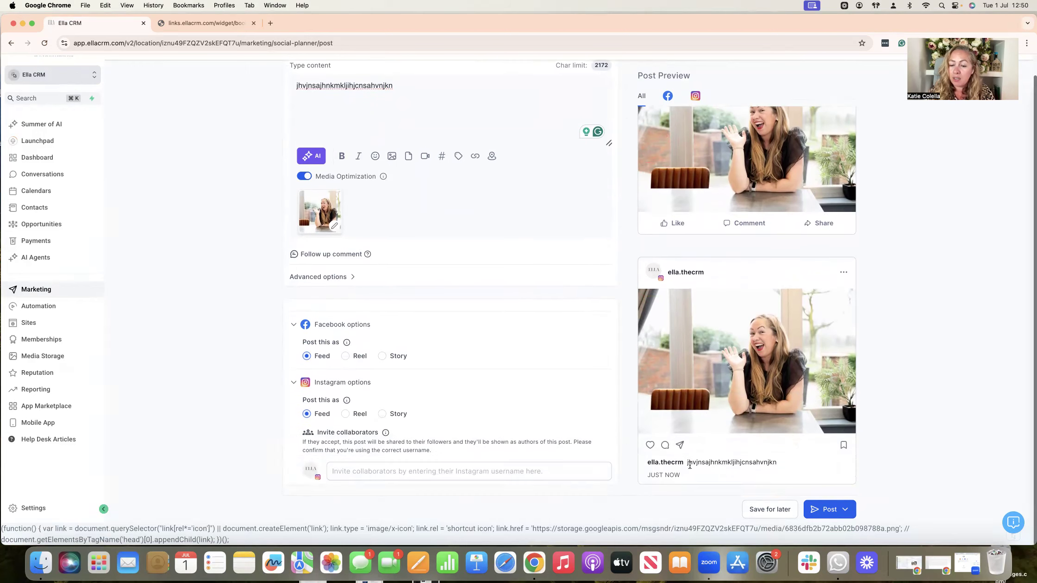
{"action": "scroll", "coordinate": [736, 277], "scroll_direction": "up", "scroll_amount": 3}
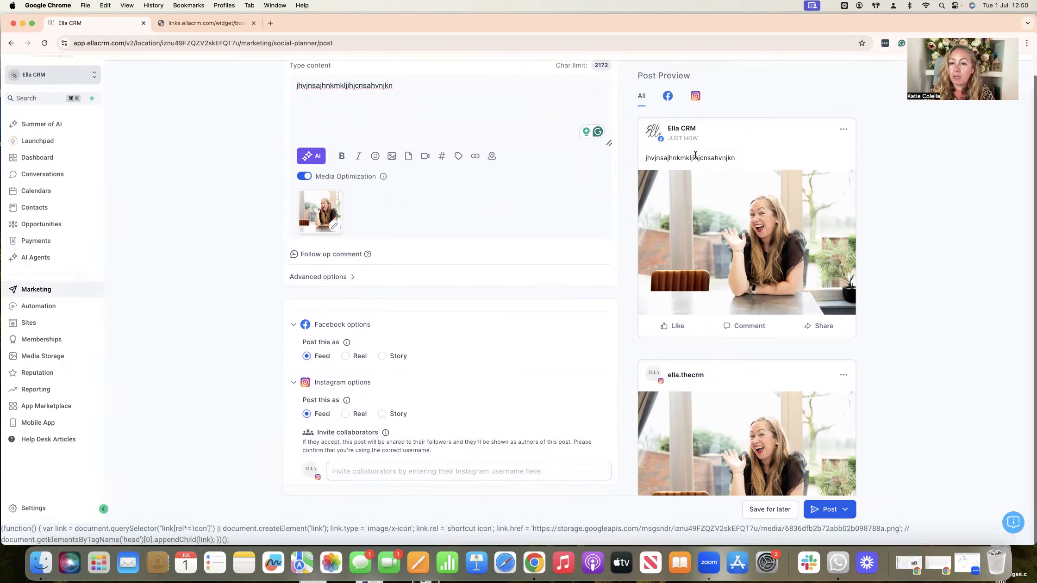
{"action": "scroll", "coordinate": [541, 223], "scroll_direction": "up", "scroll_amount": 2}
{"action": "left_click", "coordinate": [667, 99]}
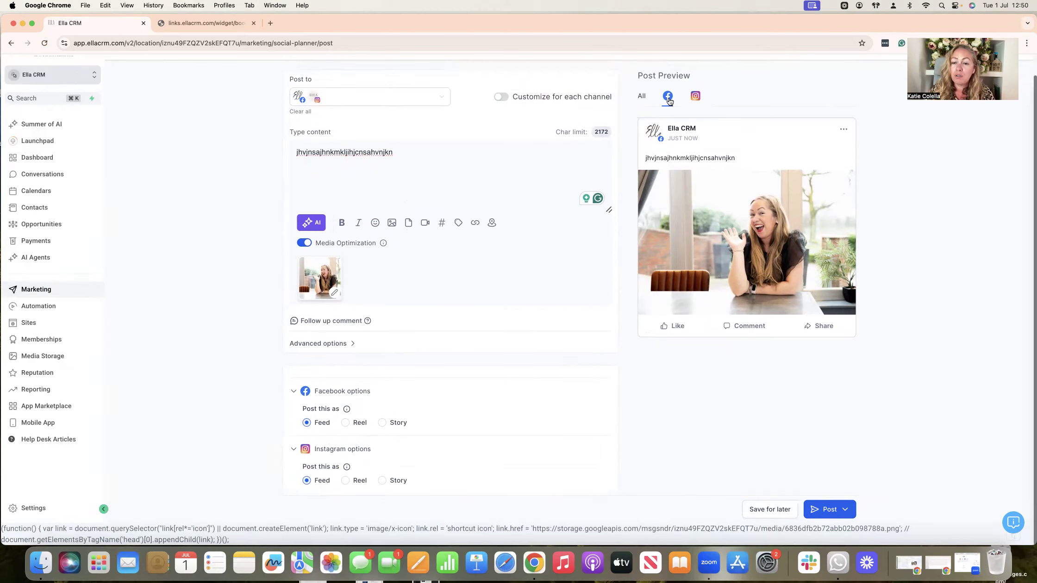
{"action": "left_click", "coordinate": [696, 97]}
{"action": "left_click", "coordinate": [641, 96]}
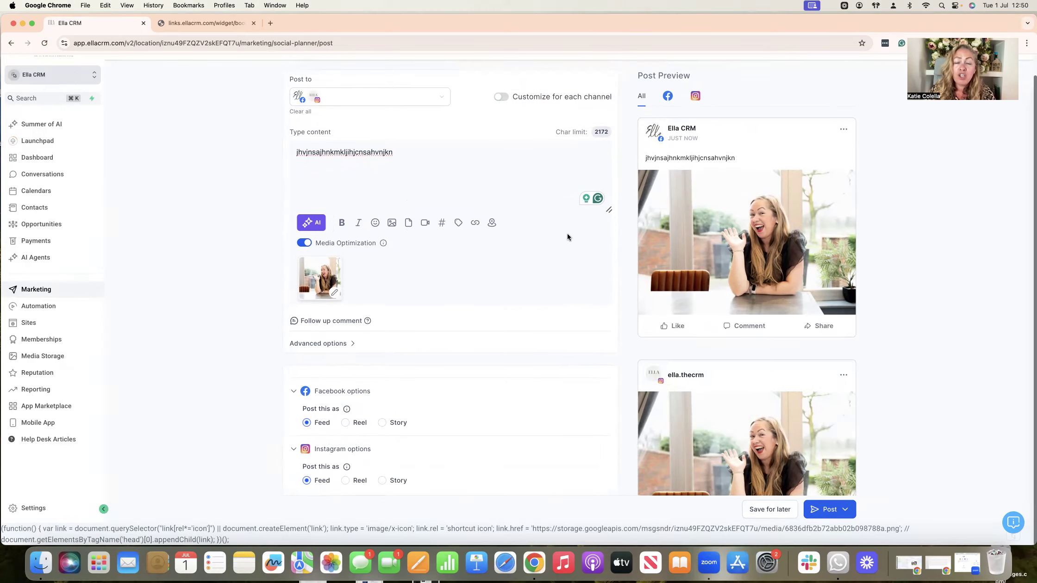
Schedule the post for July 18, 2025 at 06:59 AM
{"action": "scroll", "coordinate": [570, 240], "scroll_direction": "down", "scroll_amount": 3}
{"action": "left_click", "coordinate": [846, 511]}
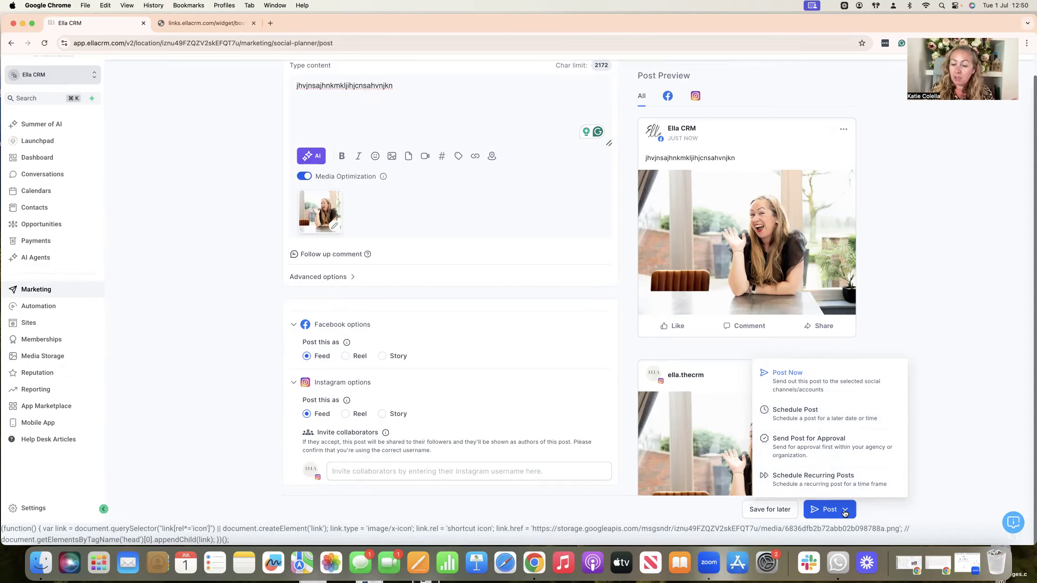
{"action": "left_click", "coordinate": [815, 419]}
{"action": "left_click", "coordinate": [535, 269]}
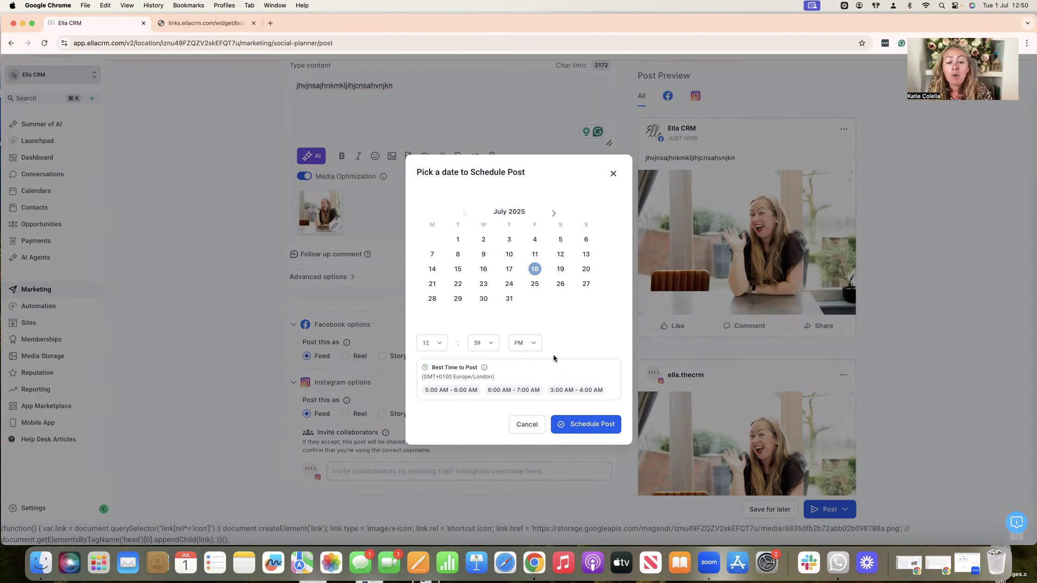
{"action": "left_click", "coordinate": [432, 343]}
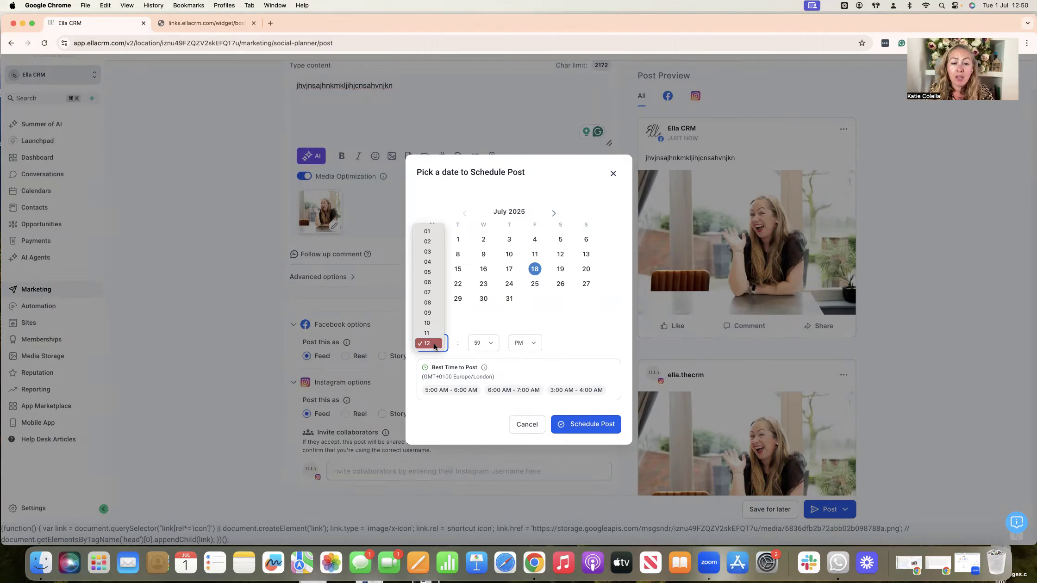
{"action": "left_click", "coordinate": [431, 282]}
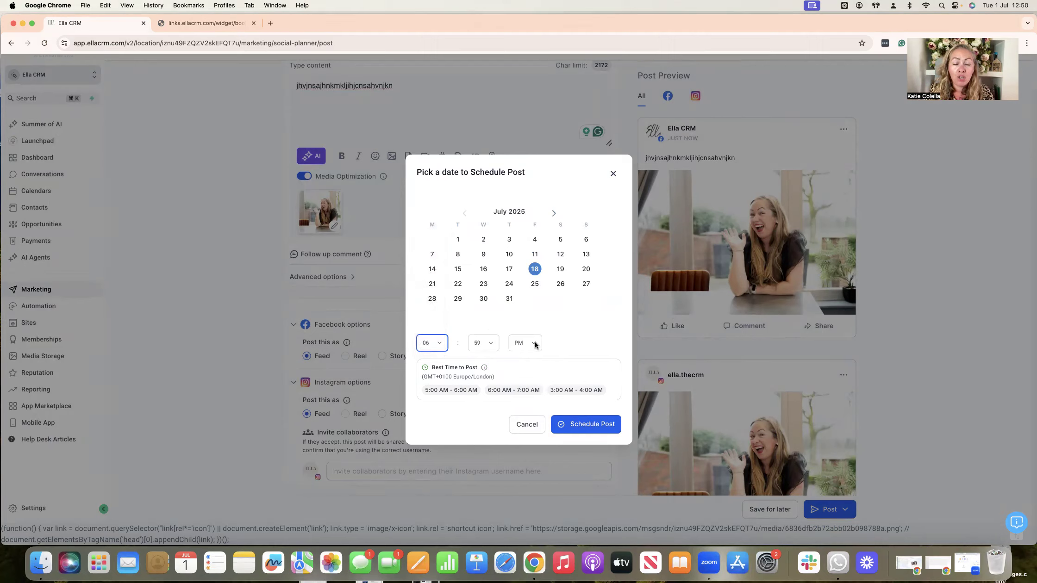
{"action": "left_click", "coordinate": [525, 343]}
{"action": "left_click", "coordinate": [520, 333]}
{"action": "left_click", "coordinate": [601, 424]}
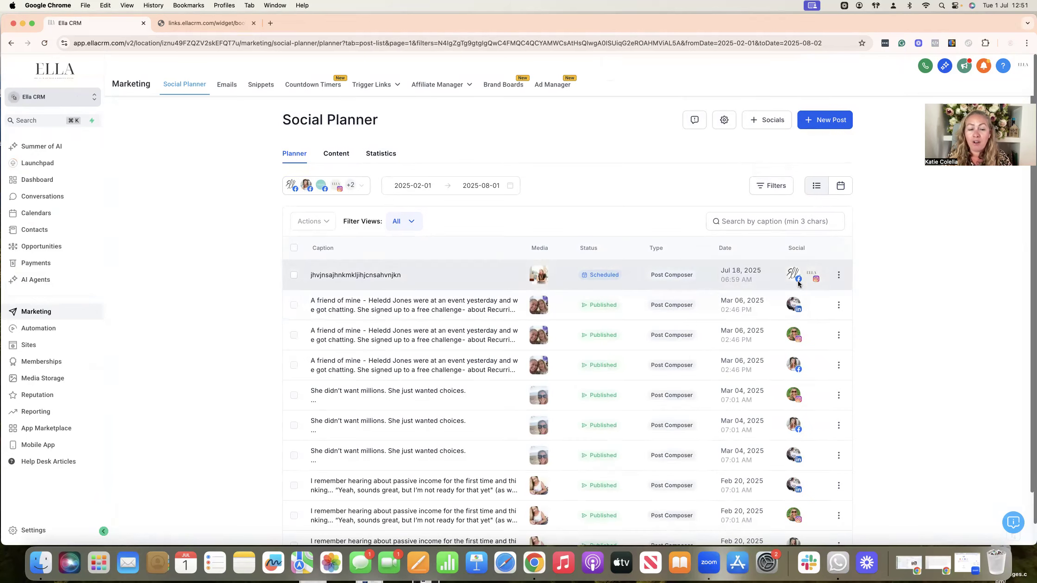
Delete the scheduled "jhvjnsajhnkmkljihjcnsahvnjkn" post from the Social Planner list
{"action": "left_click", "coordinate": [838, 275]}
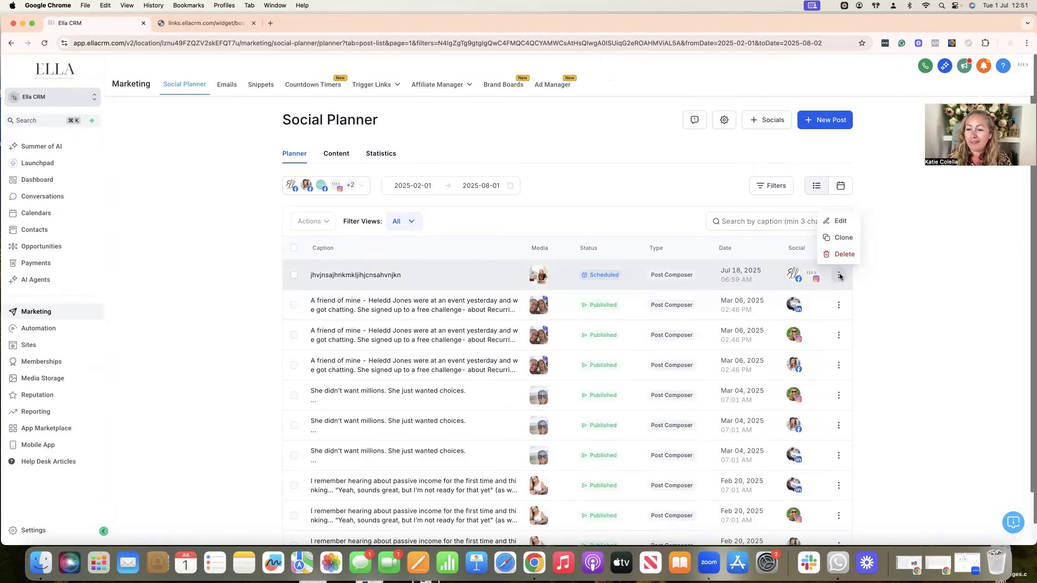
{"action": "left_click", "coordinate": [842, 254]}
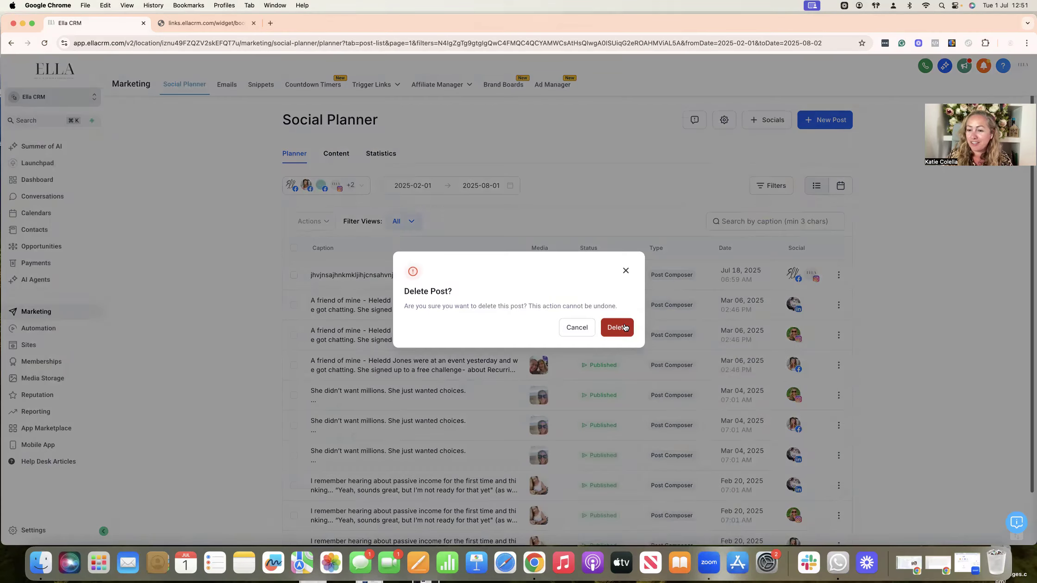
{"action": "left_click", "coordinate": [604, 323]}
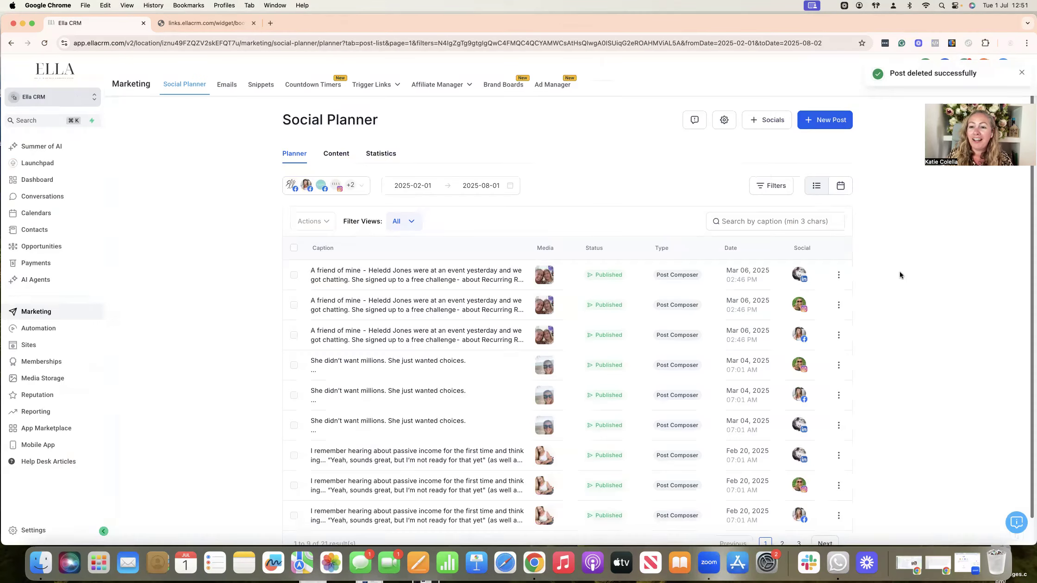
Look at the Social Planner's Content section and examine the statistics on post performance, number of posts and engagement
{"action": "left_click", "coordinate": [337, 153]}
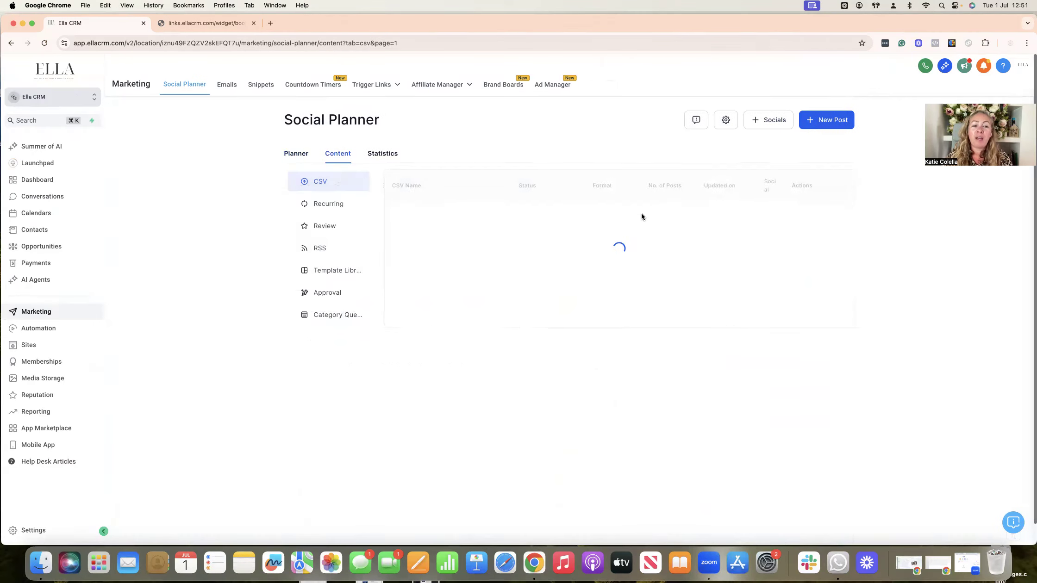
{"action": "left_click", "coordinate": [379, 160]}
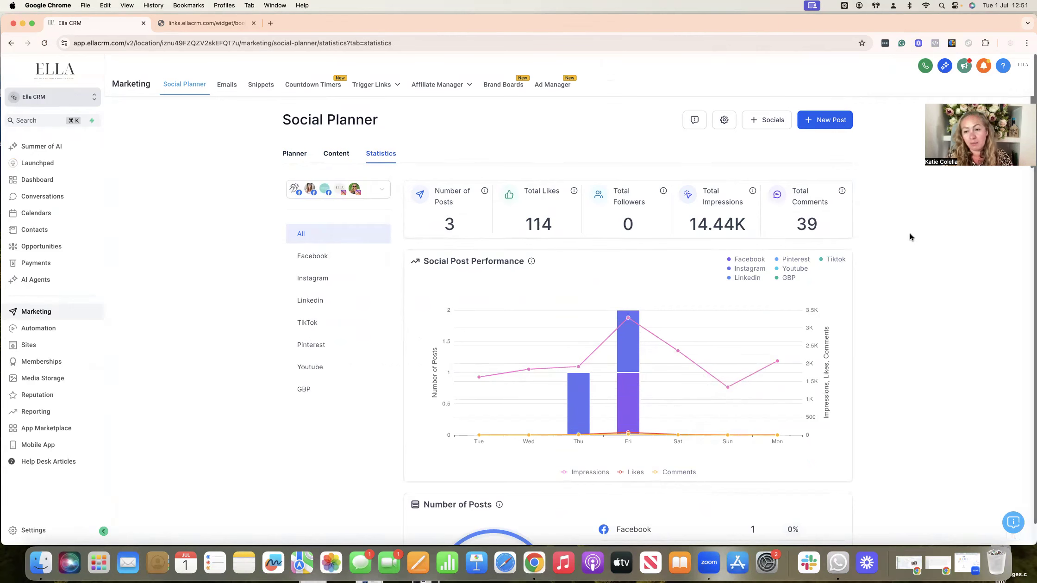
{"action": "scroll", "coordinate": [904, 252], "scroll_direction": "down", "scroll_amount": 4}
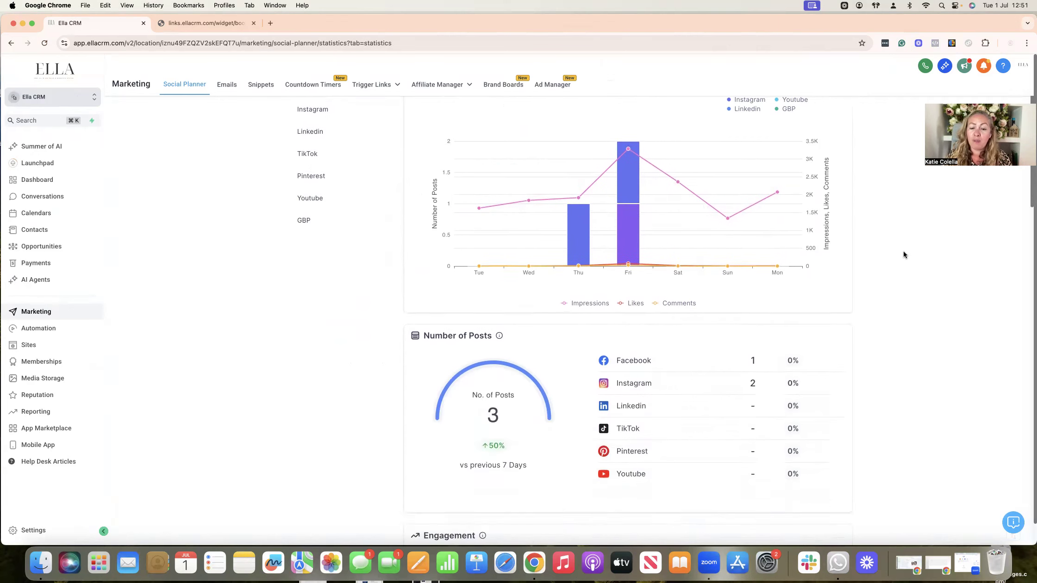
{"action": "scroll", "coordinate": [902, 251], "scroll_direction": "down", "scroll_amount": 2}
{"action": "scroll", "coordinate": [671, 315], "scroll_direction": "down", "scroll_amount": 3}
{"action": "scroll", "coordinate": [694, 315], "scroll_direction": "up", "scroll_amount": 3}
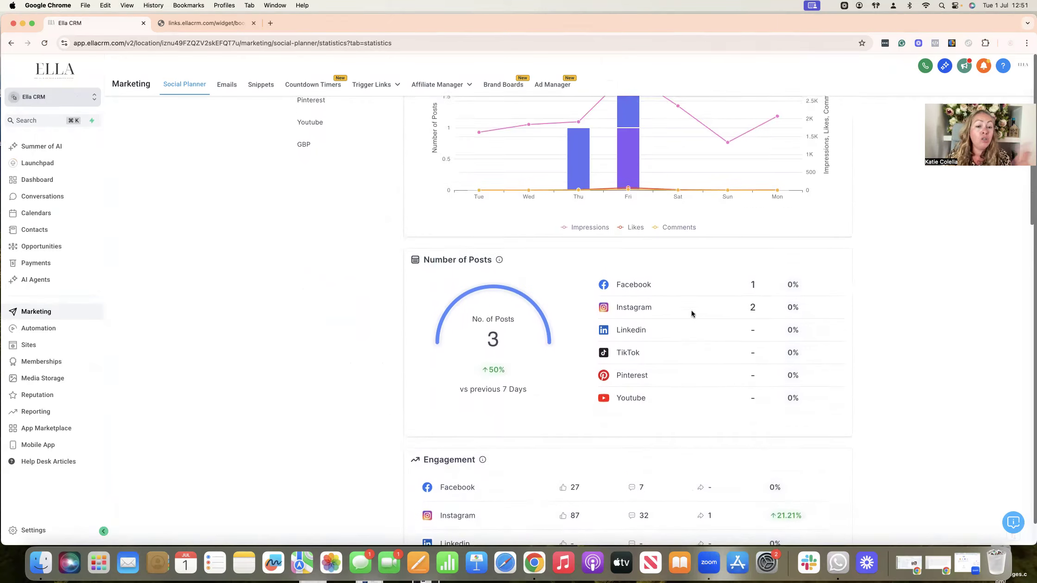
{"action": "scroll", "coordinate": [691, 310], "scroll_direction": "up", "scroll_amount": 5}
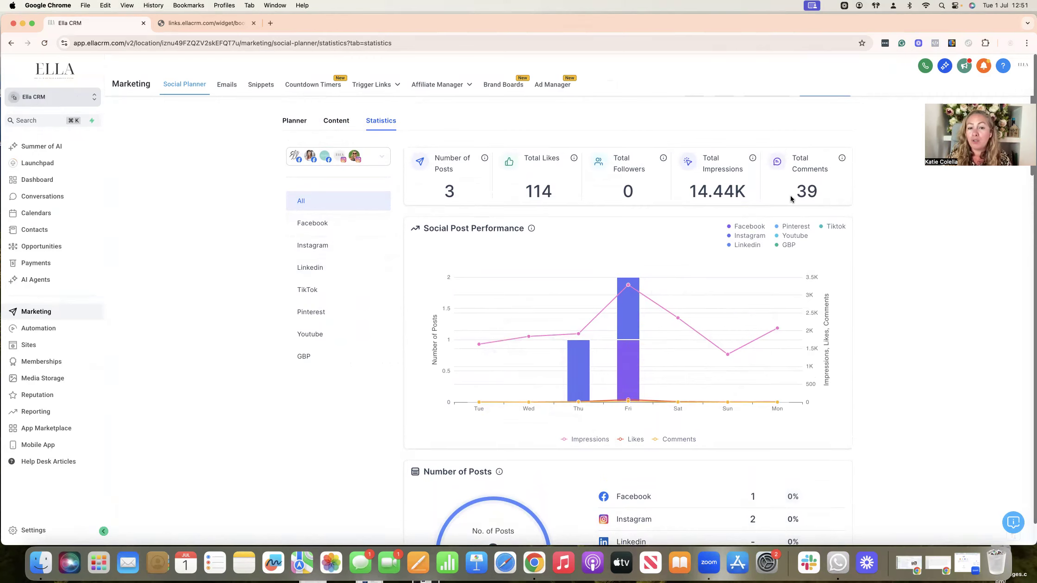
{"action": "scroll", "coordinate": [568, 342], "scroll_direction": "up", "scroll_amount": 2}
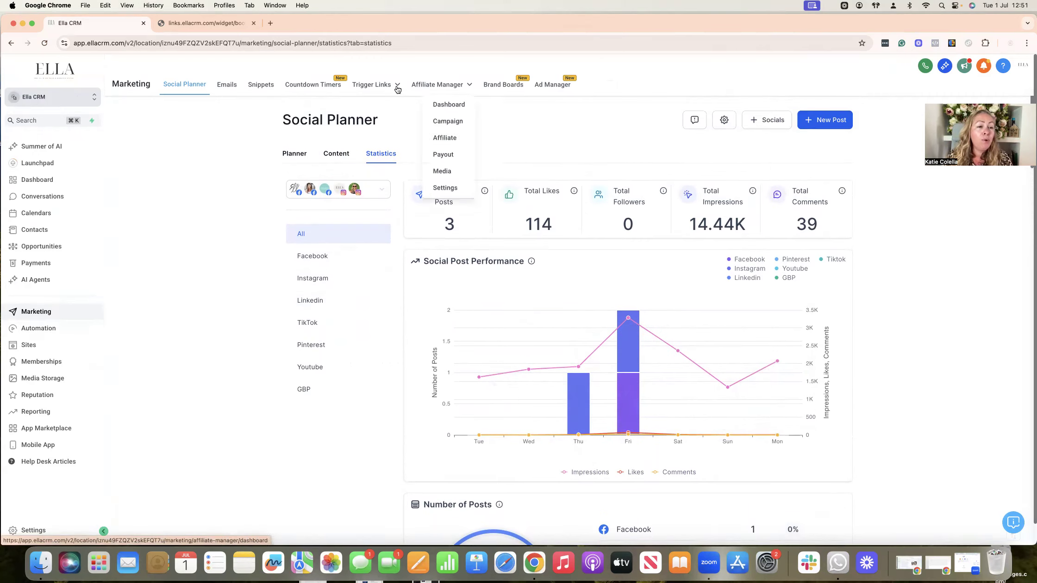
Examine the email marketing engagement and performance statistics, and the email template folders
{"action": "left_click", "coordinate": [230, 88]}
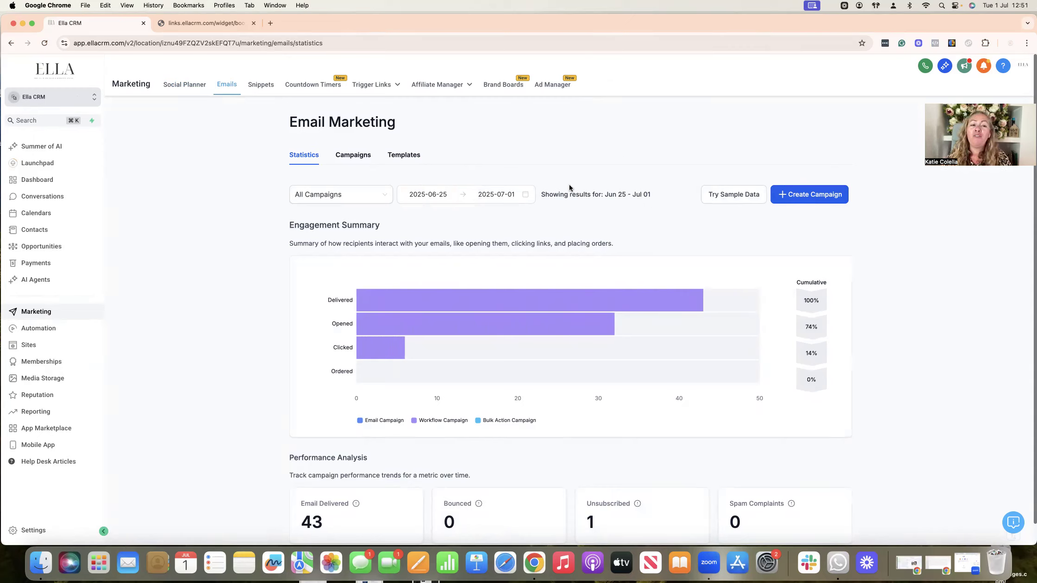
{"action": "scroll", "coordinate": [653, 254], "scroll_direction": "down", "scroll_amount": 5}
{"action": "scroll", "coordinate": [654, 254], "scroll_direction": "up", "scroll_amount": 2}
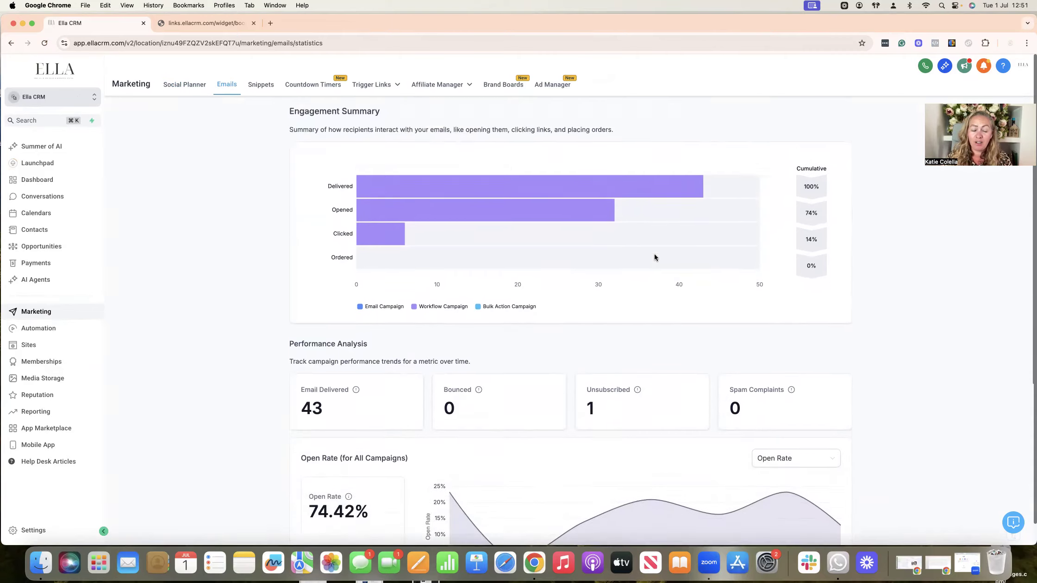
{"action": "scroll", "coordinate": [654, 253], "scroll_direction": "up", "scroll_amount": 3}
{"action": "left_click", "coordinate": [353, 159]}
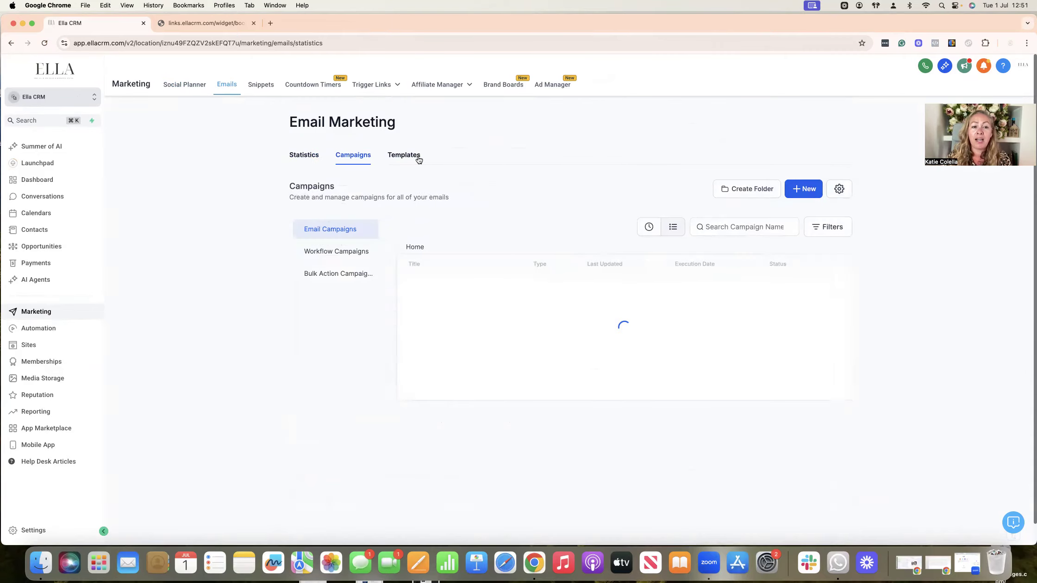
{"action": "left_click", "coordinate": [403, 156]}
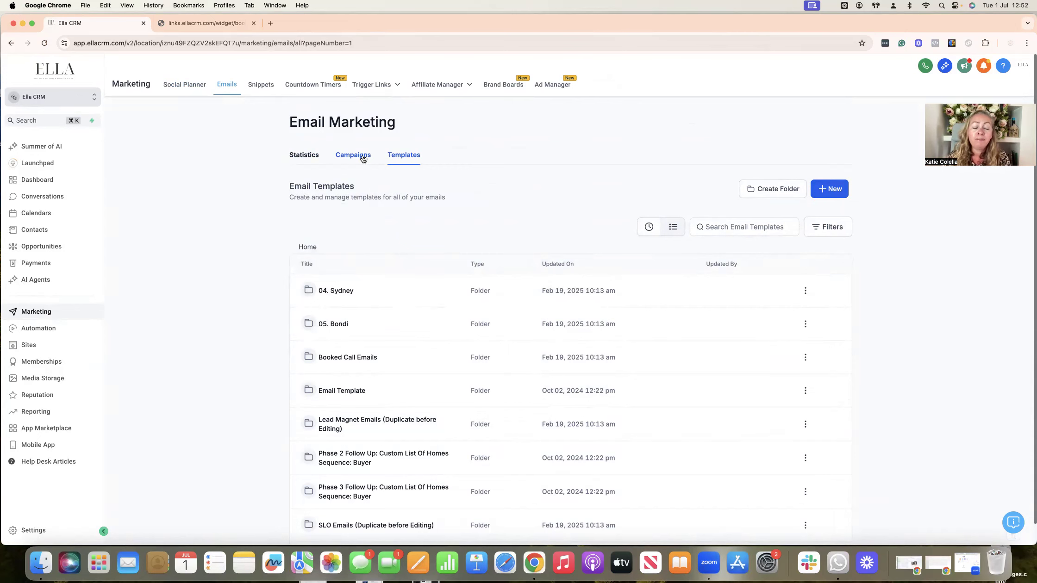
{"action": "scroll", "coordinate": [609, 277], "scroll_direction": "down", "scroll_amount": 3}
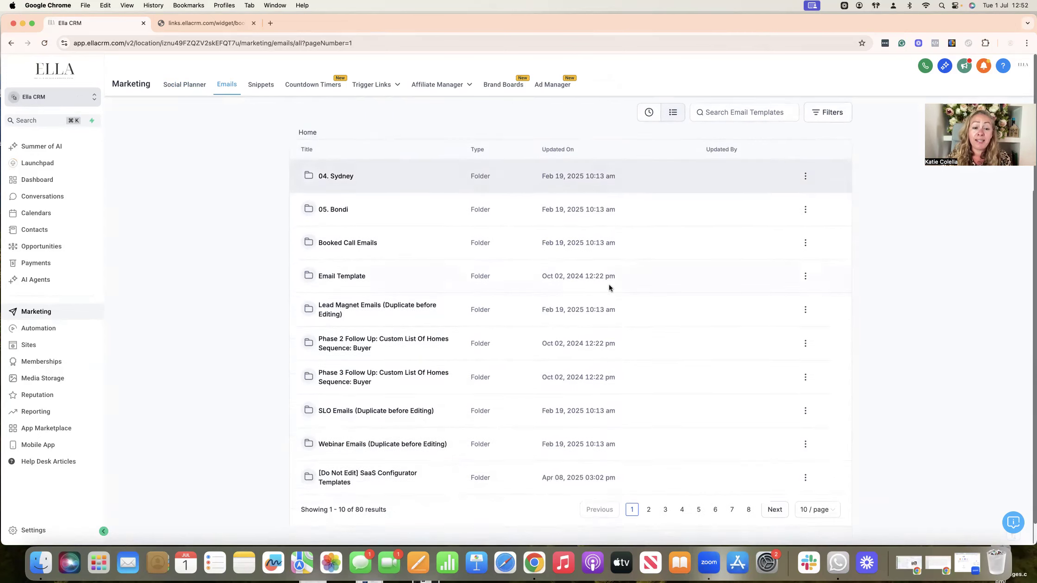
{"action": "scroll", "coordinate": [597, 190], "scroll_direction": "up", "scroll_amount": 3}
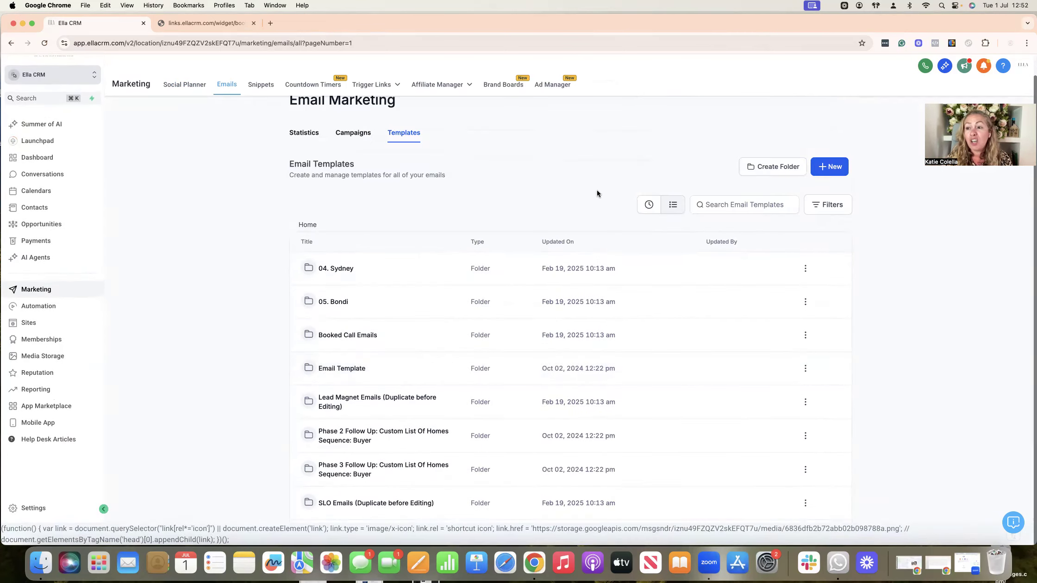
Open the draft email campaign "OTM (clone)" last updated on Mar 20, 2025 for editing
{"action": "left_click", "coordinate": [358, 137]}
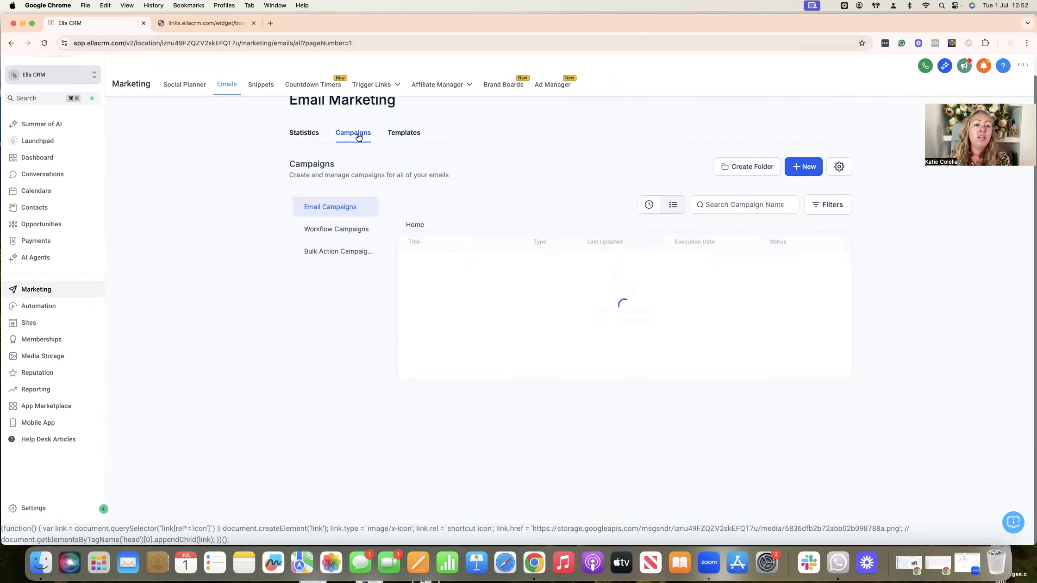
{"action": "scroll", "coordinate": [618, 377], "scroll_direction": "down", "scroll_amount": 3}
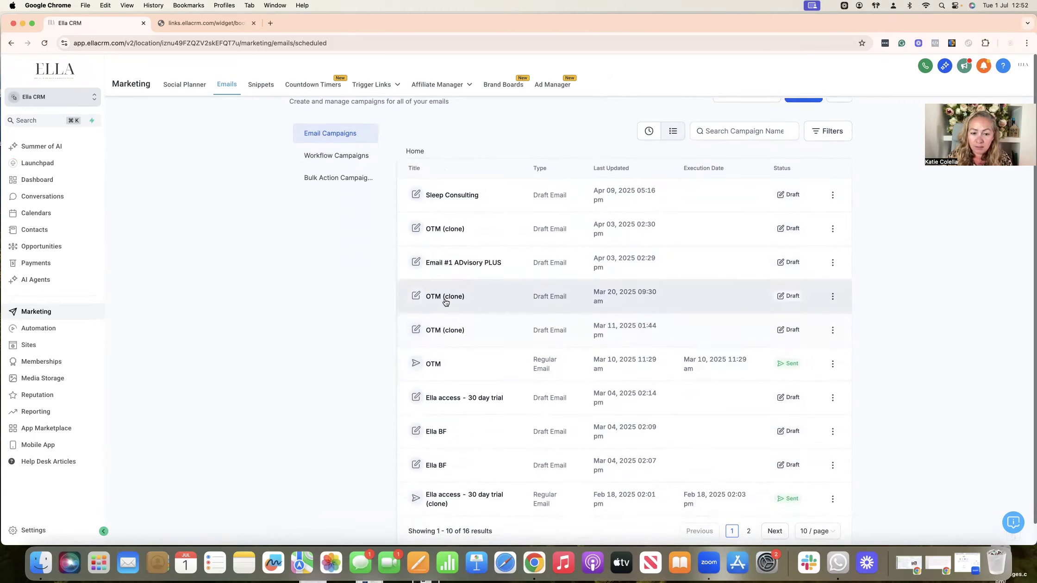
{"action": "left_click", "coordinate": [445, 299]}
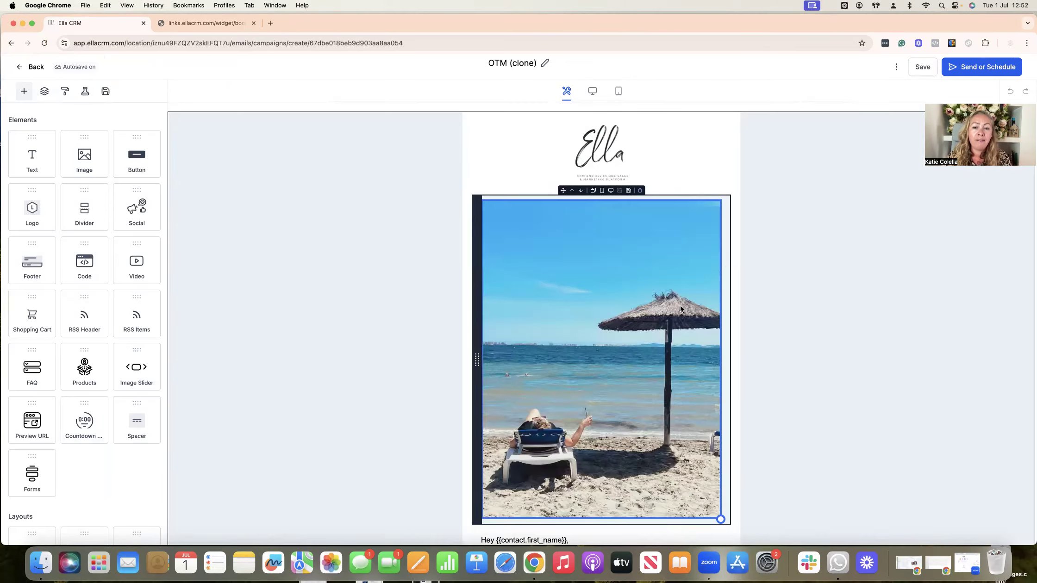
Add a text element to the email directly above the "Join me and get your bonuses" button
{"action": "scroll", "coordinate": [669, 208], "scroll_direction": "down", "scroll_amount": 20}
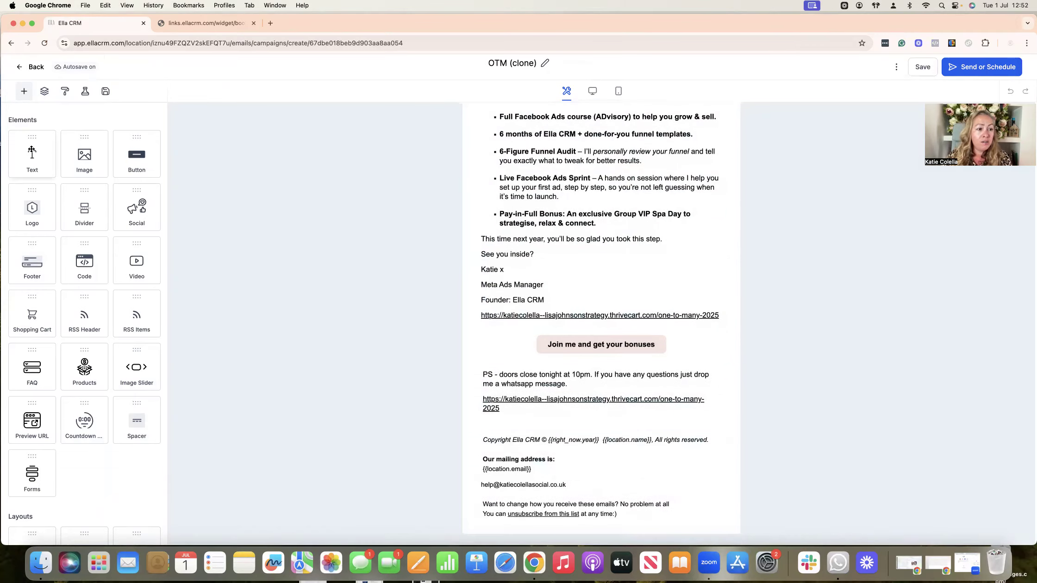
{"action": "left_click_drag", "start_coordinate": [32, 155], "coordinate": [707, 325]}
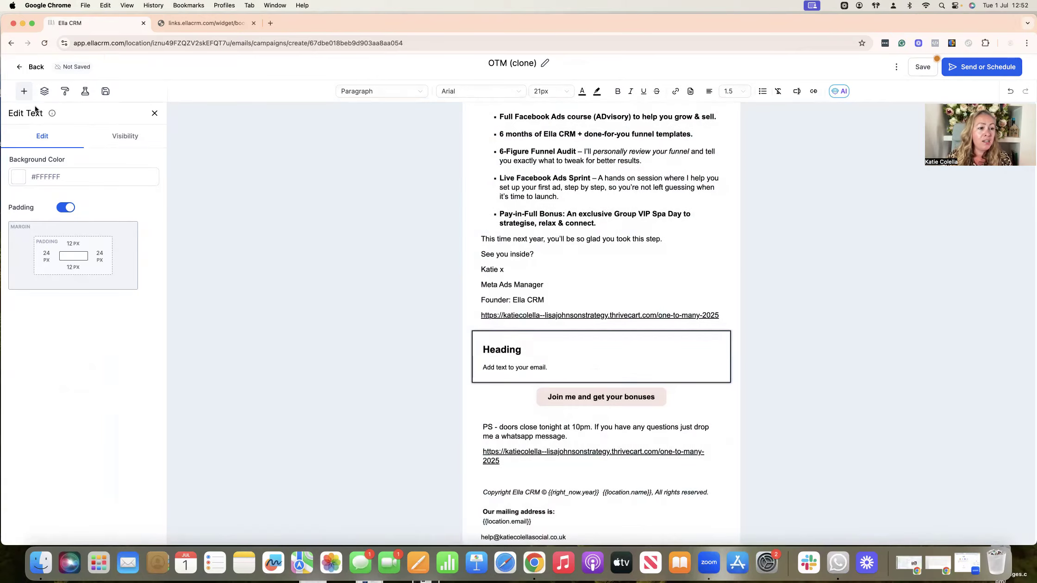
{"action": "left_click", "coordinate": [154, 113]}
Try placing an image element near the new text block, and duplicate the text block and delete the copy
{"action": "left_click_drag", "start_coordinate": [79, 154], "coordinate": [641, 375]}
{"action": "left_click", "coordinate": [639, 328]}
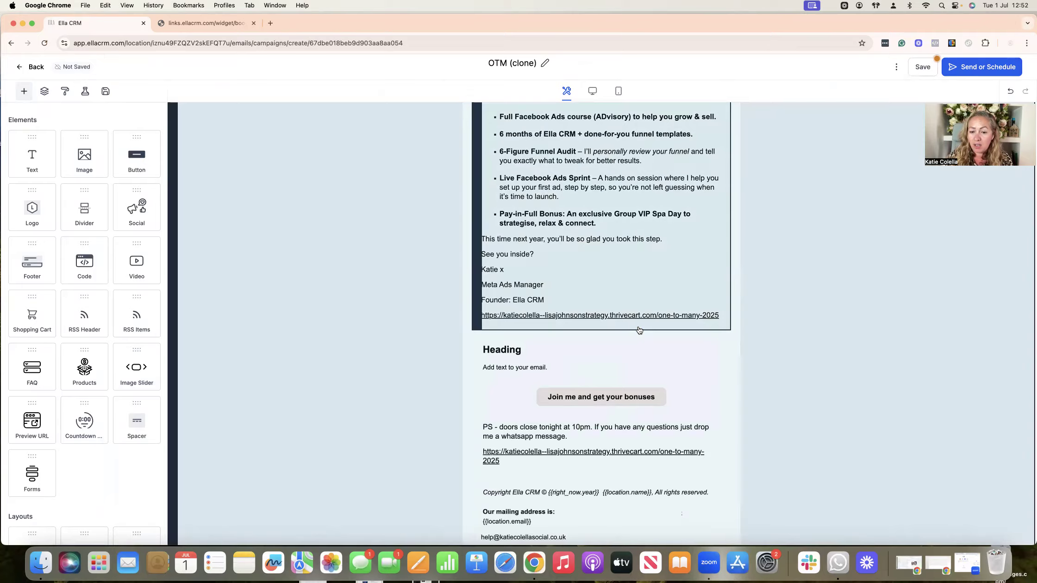
{"action": "left_click", "coordinate": [594, 327]}
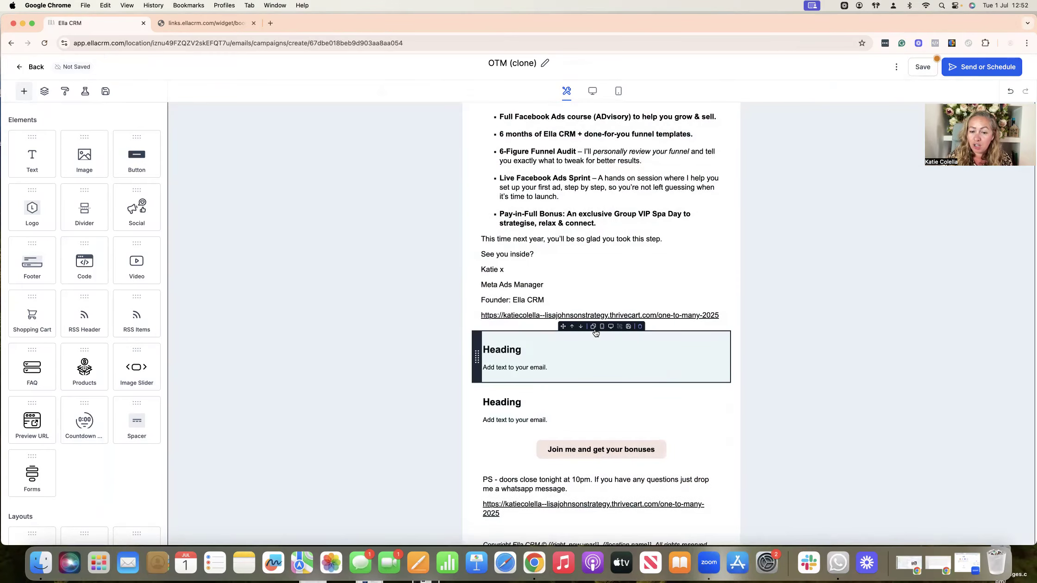
{"action": "left_click", "coordinate": [640, 326]}
Replace the new text block's heading and body with the sample text "ndfjijmkjfbnjkcmx,zmjkd"
{"action": "left_click", "coordinate": [568, 365]}
{"action": "key", "text": "super+a"}
{"action": "type", "text": "ndfjijmk"}
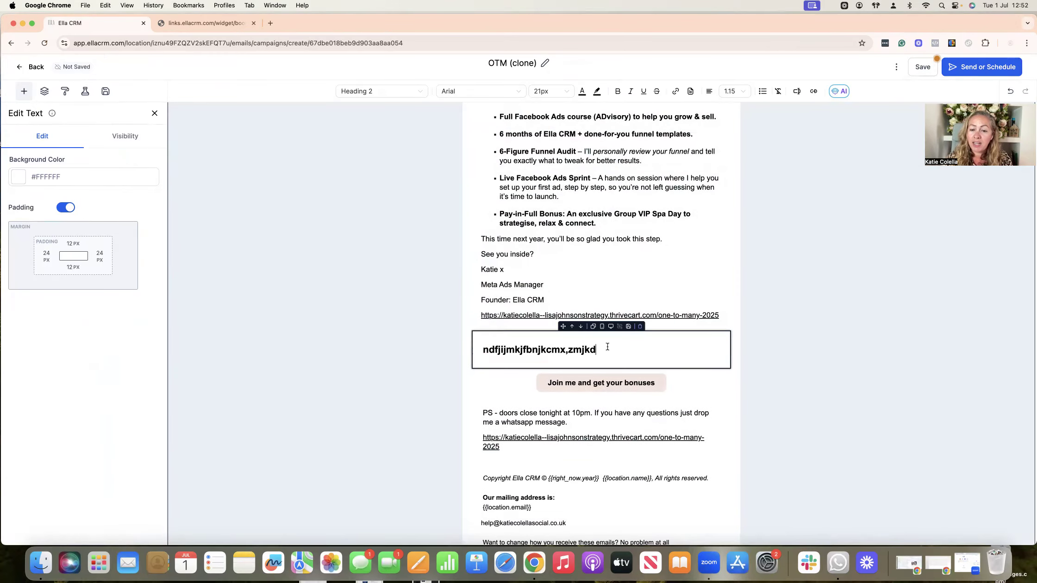
Try the Helvetica font, a 26px size and bold on the sample text, checking the heading styles and text colours
{"action": "left_click", "coordinate": [415, 93]}
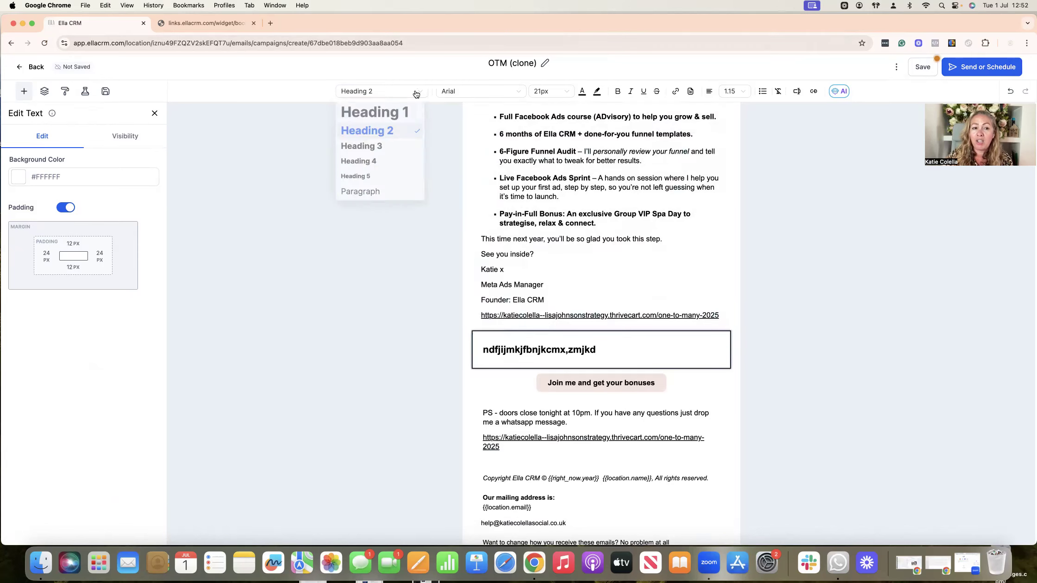
{"action": "left_click", "coordinate": [467, 94]}
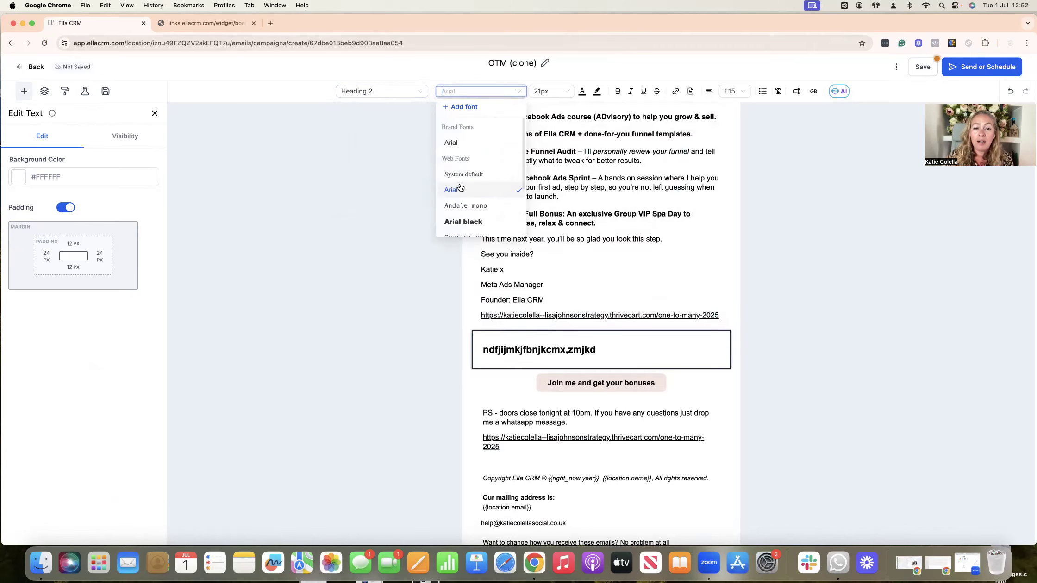
{"action": "scroll", "coordinate": [465, 217], "scroll_direction": "down", "scroll_amount": 2}
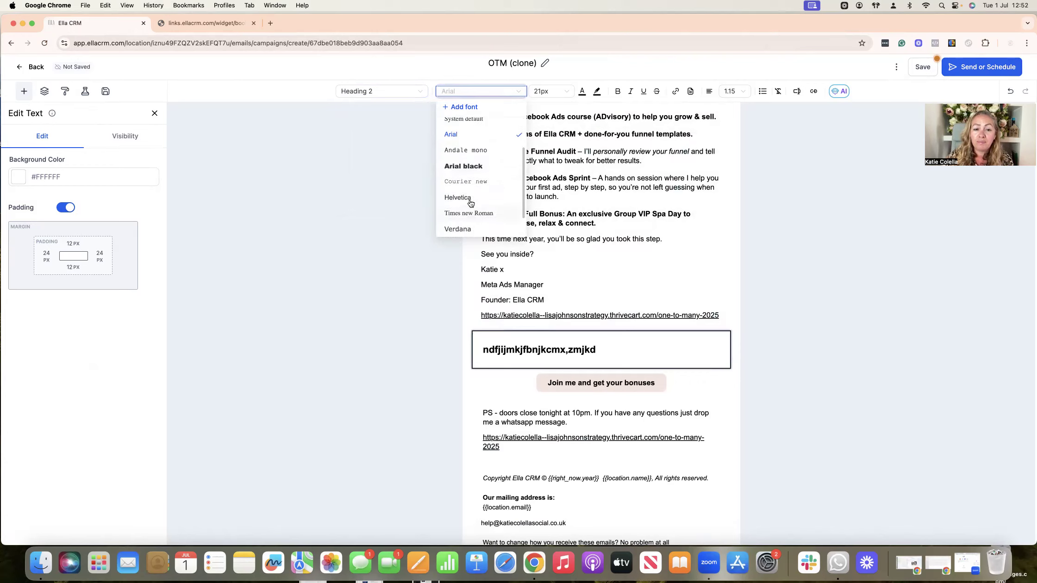
{"action": "left_click", "coordinate": [463, 199]}
{"action": "left_click", "coordinate": [555, 92]}
{"action": "scroll", "coordinate": [551, 176], "scroll_direction": "down", "scroll_amount": 2}
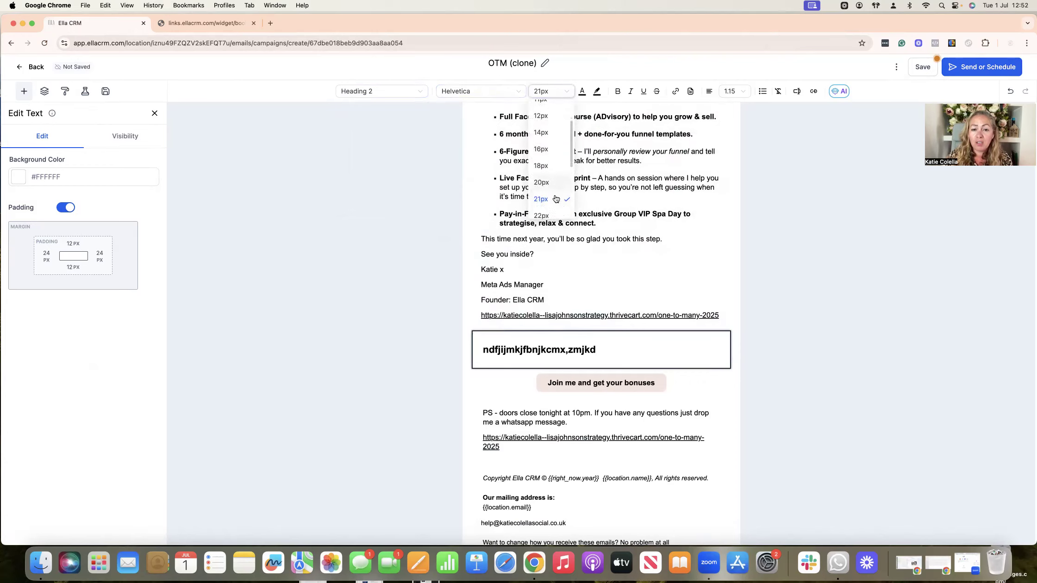
{"action": "left_click", "coordinate": [542, 194]}
{"action": "left_click", "coordinate": [582, 98]}
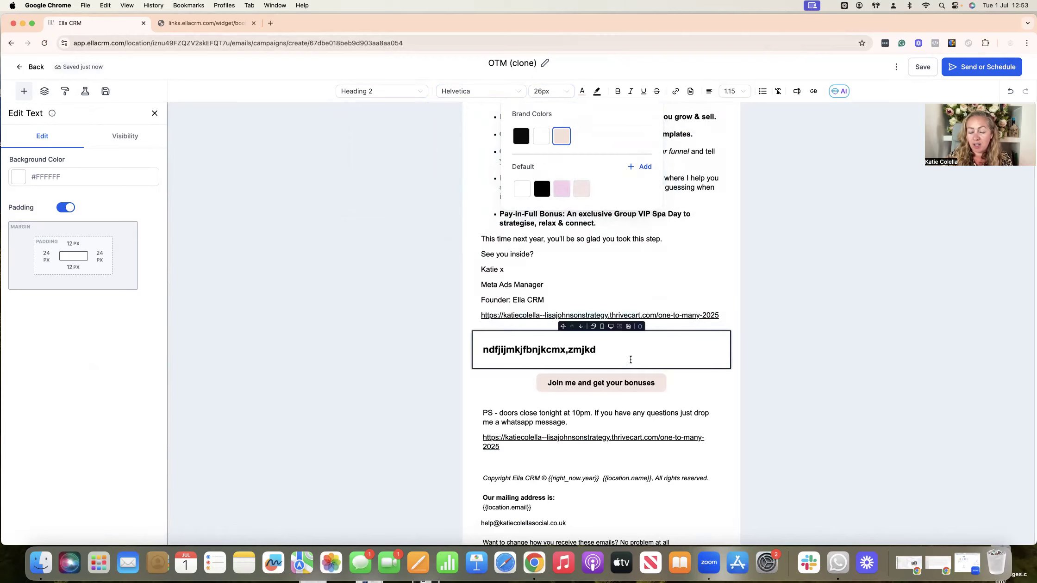
{"action": "left_click", "coordinate": [621, 94]}
Italicize the sample text and delete its text block from the email
{"action": "left_click_drag", "start_coordinate": [597, 351], "coordinate": [477, 351]}
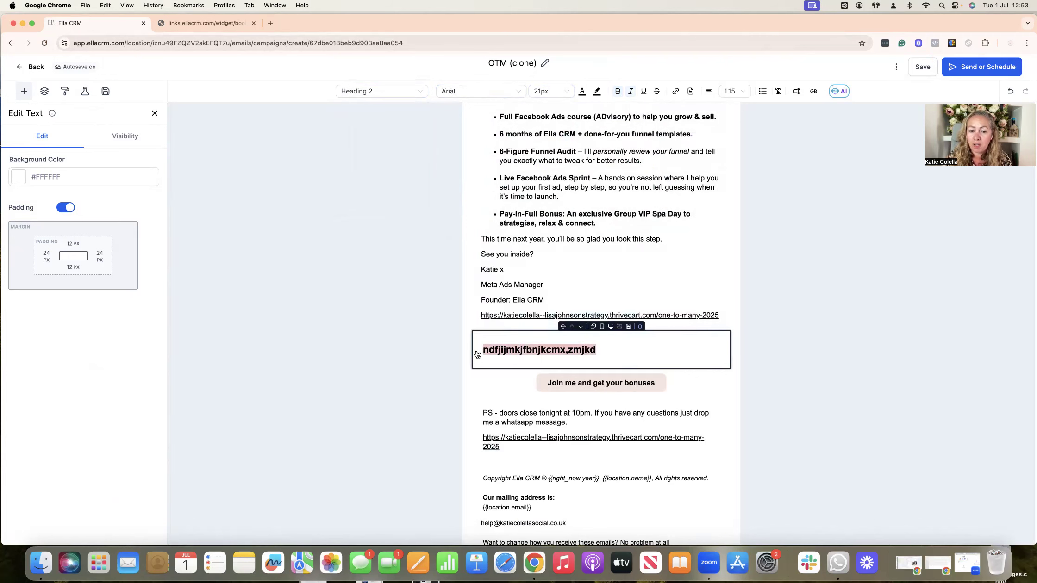
{"action": "left_click", "coordinate": [632, 93]}
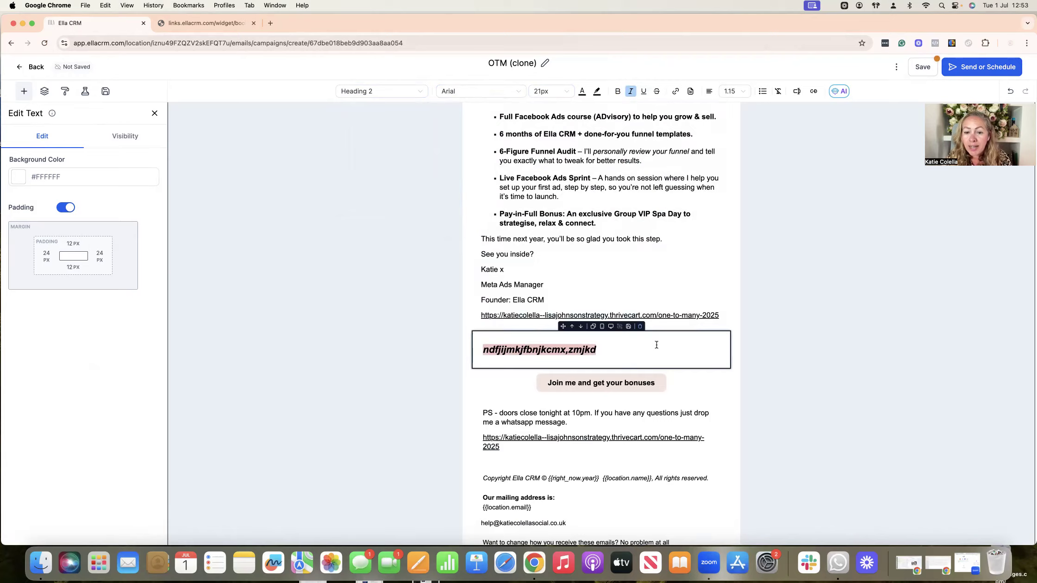
{"action": "left_click", "coordinate": [640, 327]}
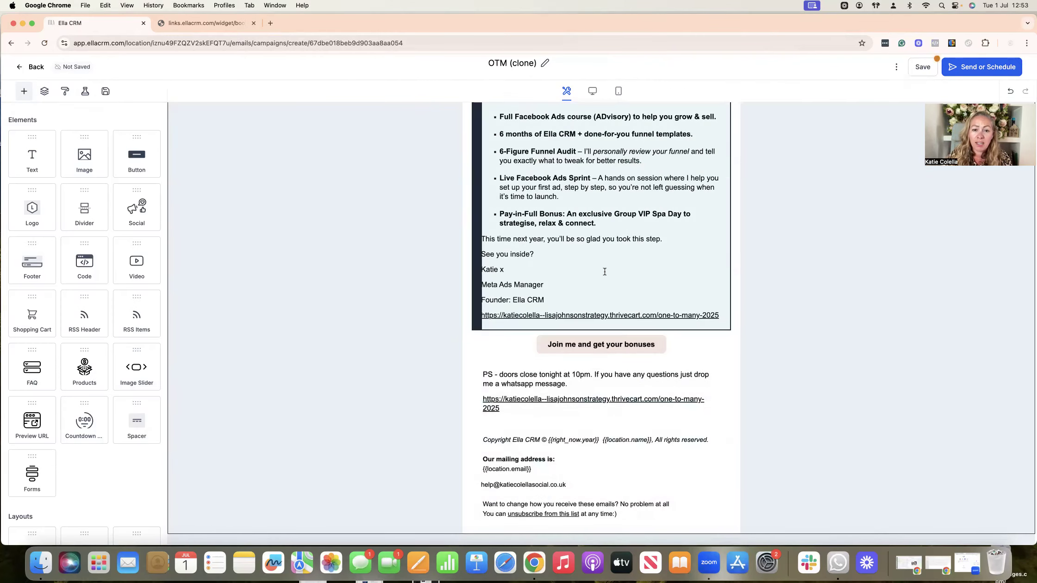
Replace the logo image at the start of the email with the second ELLA screenshot from the media library
{"action": "scroll", "coordinate": [604, 263], "scroll_direction": "up", "scroll_amount": 7}
{"action": "scroll", "coordinate": [604, 263], "scroll_direction": "up", "scroll_amount": 10}
{"action": "left_click", "coordinate": [628, 150]}
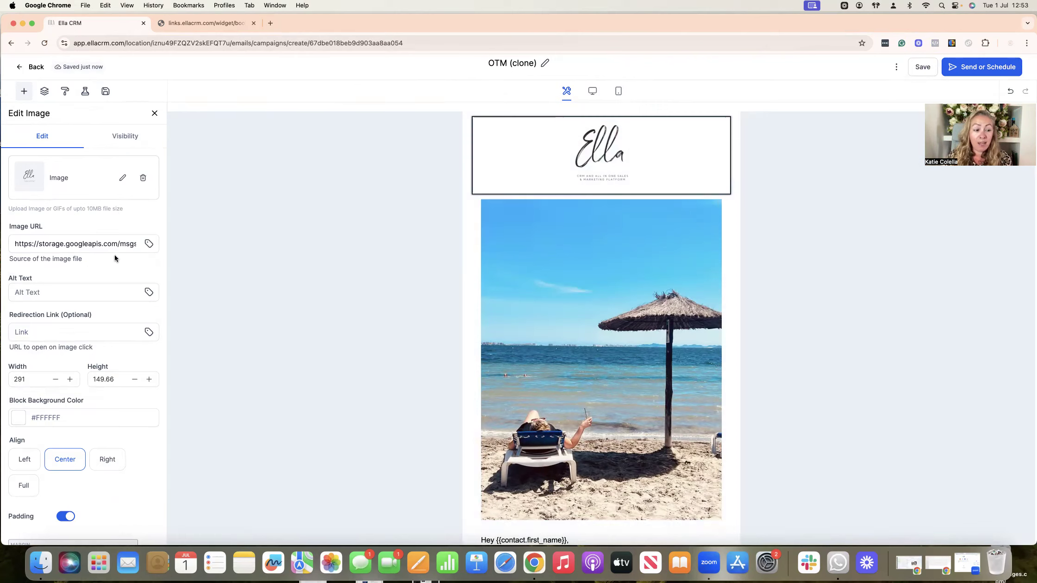
{"action": "scroll", "coordinate": [114, 258], "scroll_direction": "down", "scroll_amount": 2}
{"action": "scroll", "coordinate": [113, 259], "scroll_direction": "up", "scroll_amount": 2}
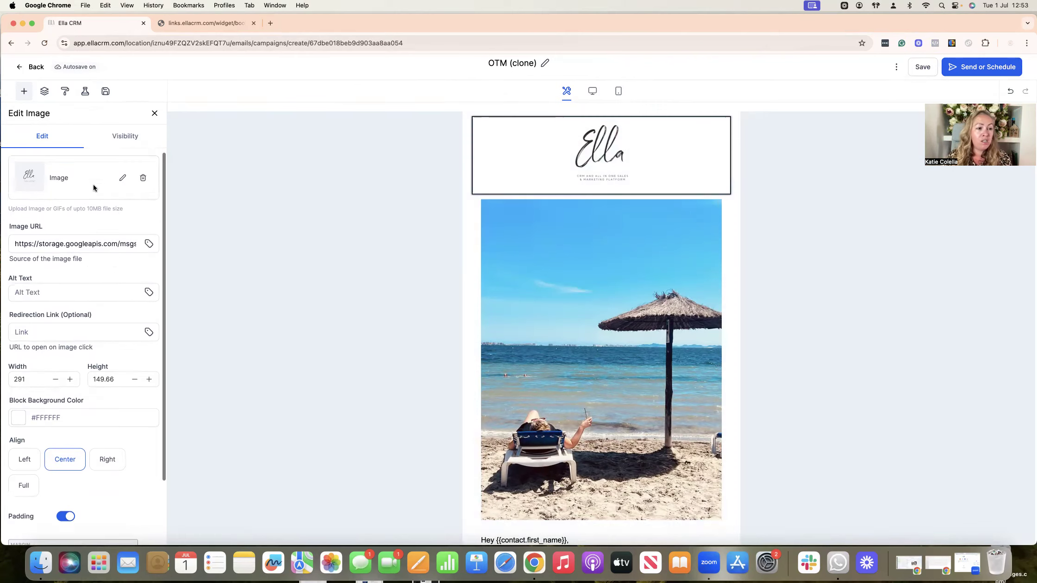
{"action": "left_click", "coordinate": [123, 177]}
{"action": "left_click", "coordinate": [137, 158]}
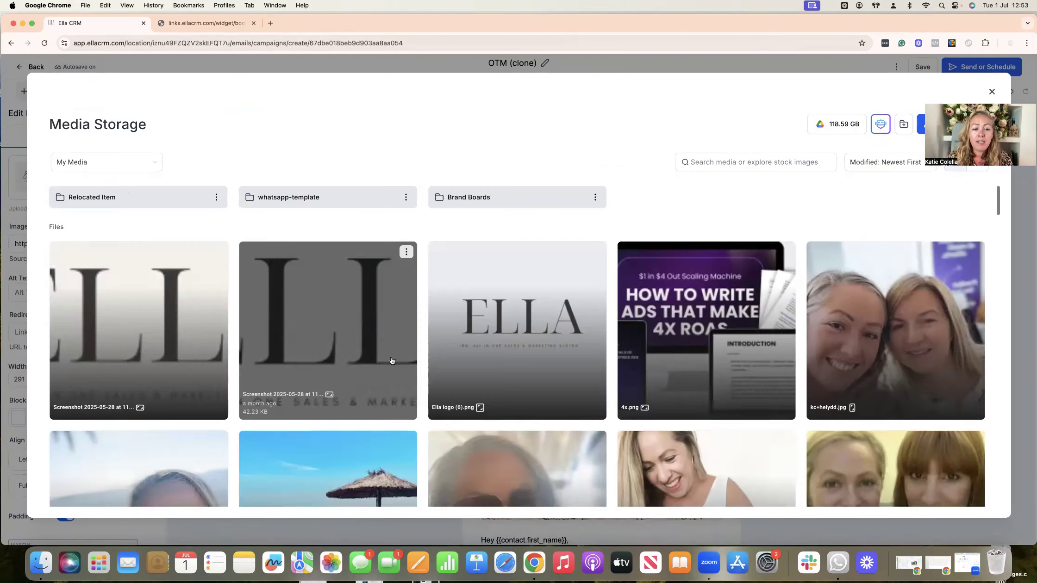
{"action": "left_click", "coordinate": [393, 360]}
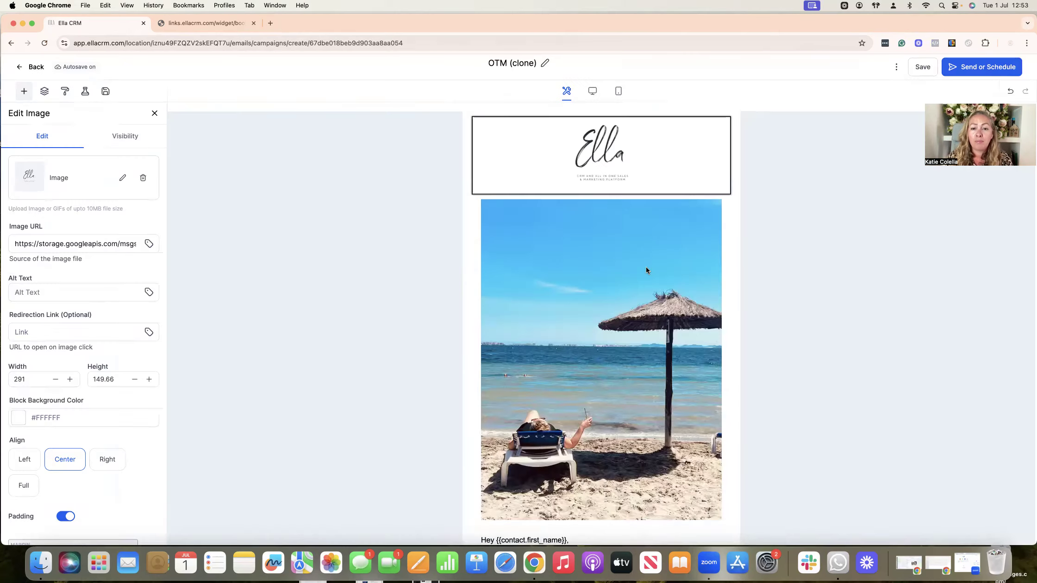
Reopen the media library for the logo, check the second ELLA screenshot's file options, and select that same image again
{"action": "scroll", "coordinate": [73, 280], "scroll_direction": "down", "scroll_amount": 3}
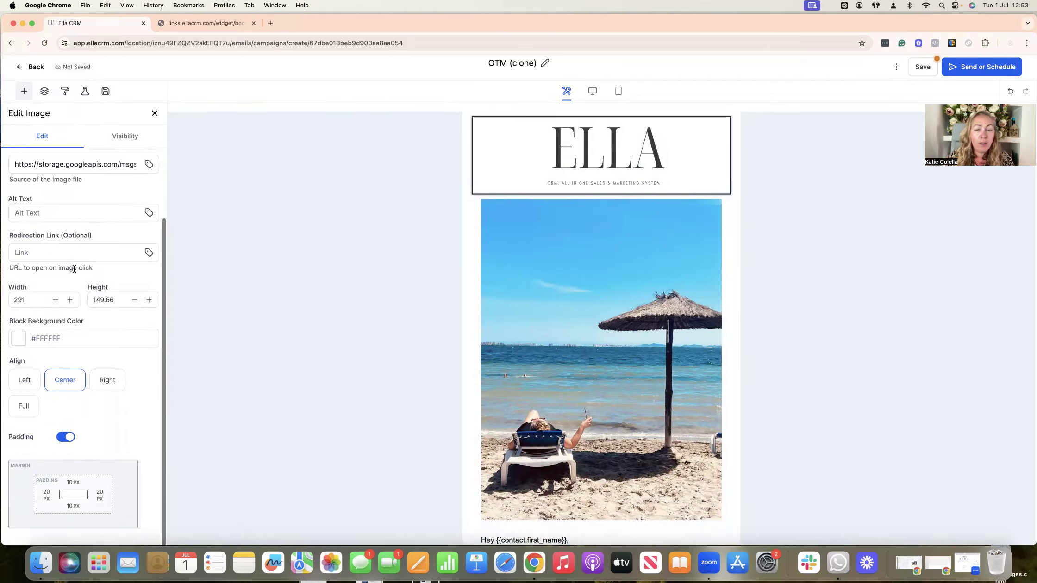
{"action": "scroll", "coordinate": [75, 269], "scroll_direction": "up", "scroll_amount": 3}
{"action": "left_click", "coordinate": [123, 178]}
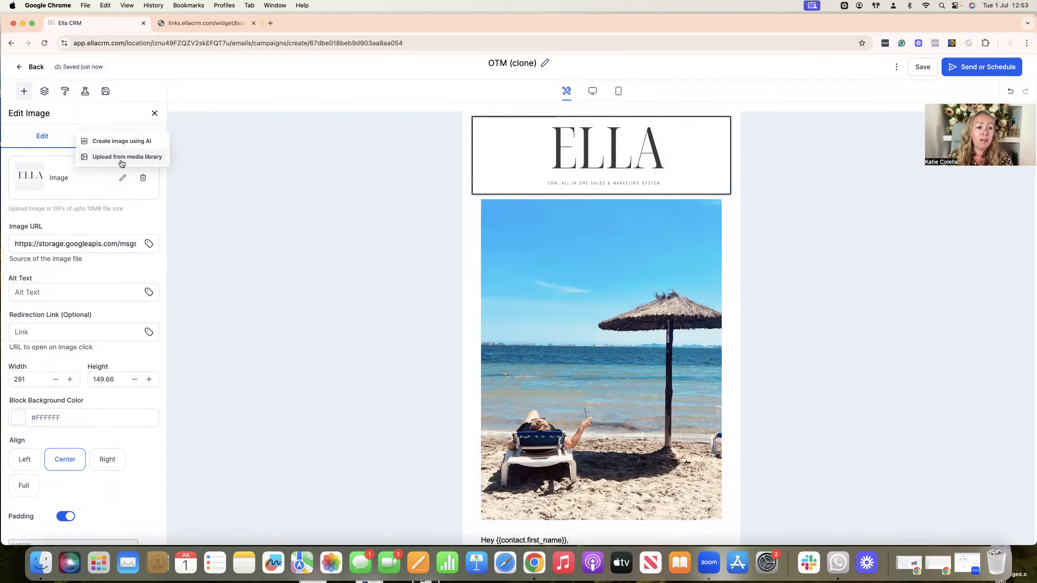
{"action": "left_click", "coordinate": [122, 158]}
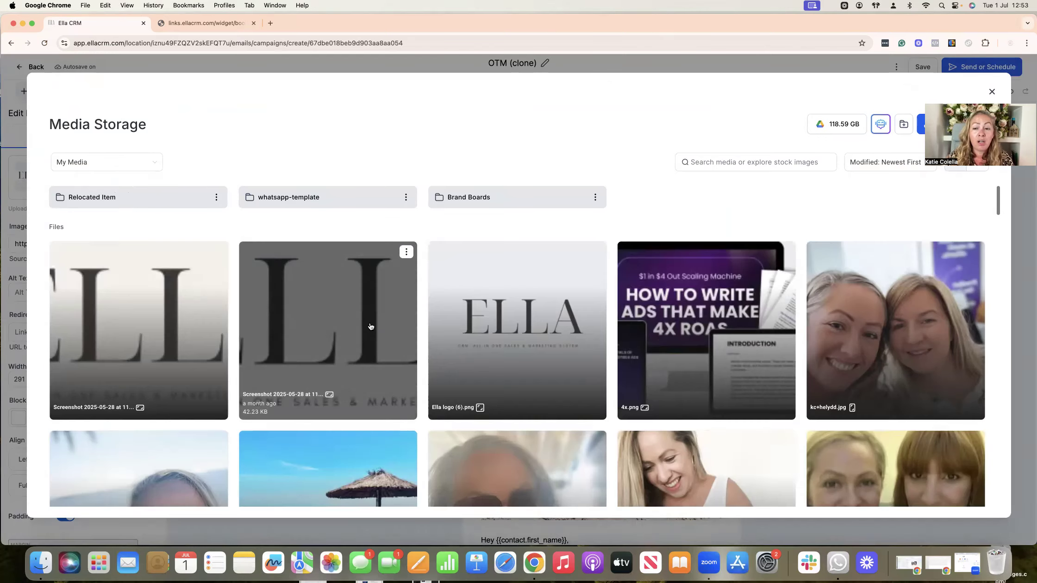
{"action": "left_click", "coordinate": [406, 252]}
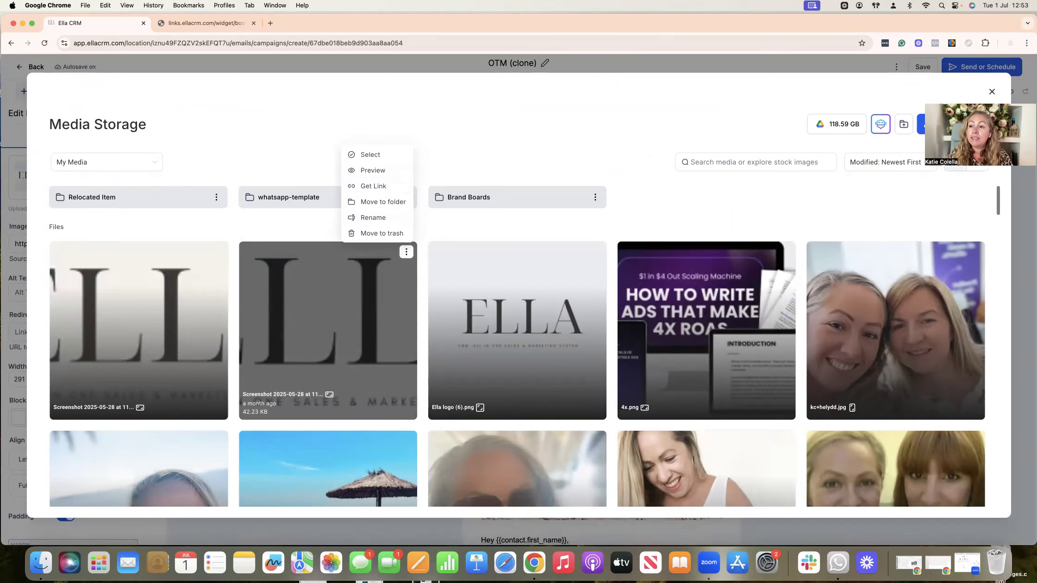
{"action": "left_click", "coordinate": [342, 341]}
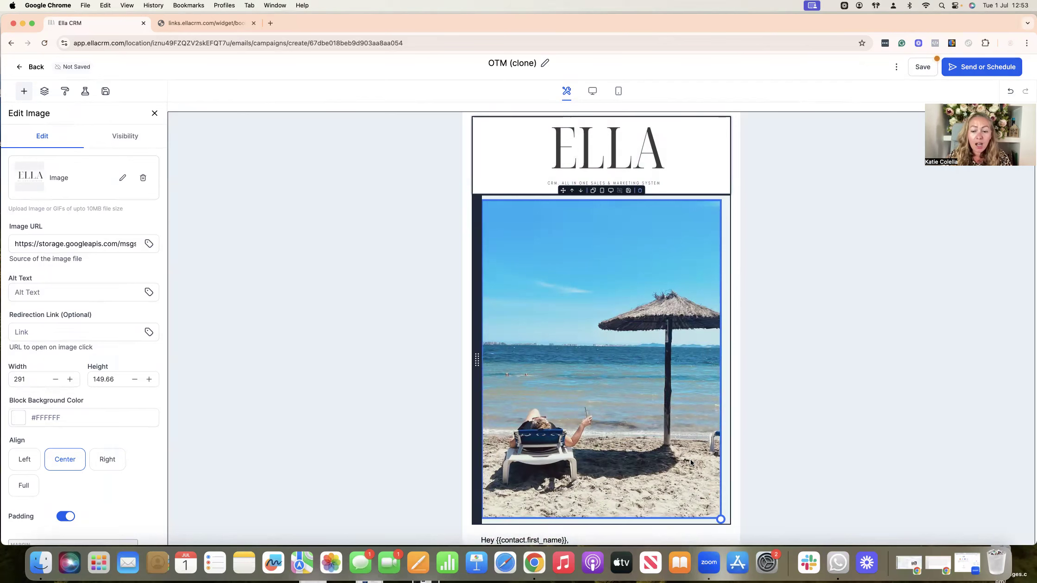
Shrink the beach photo to about half its width, and make the ELLA logo slightly smaller in the mobile view
{"action": "left_click", "coordinate": [722, 519]}
{"action": "left_click_drag", "start_coordinate": [687, 493], "coordinate": [613, 418]}
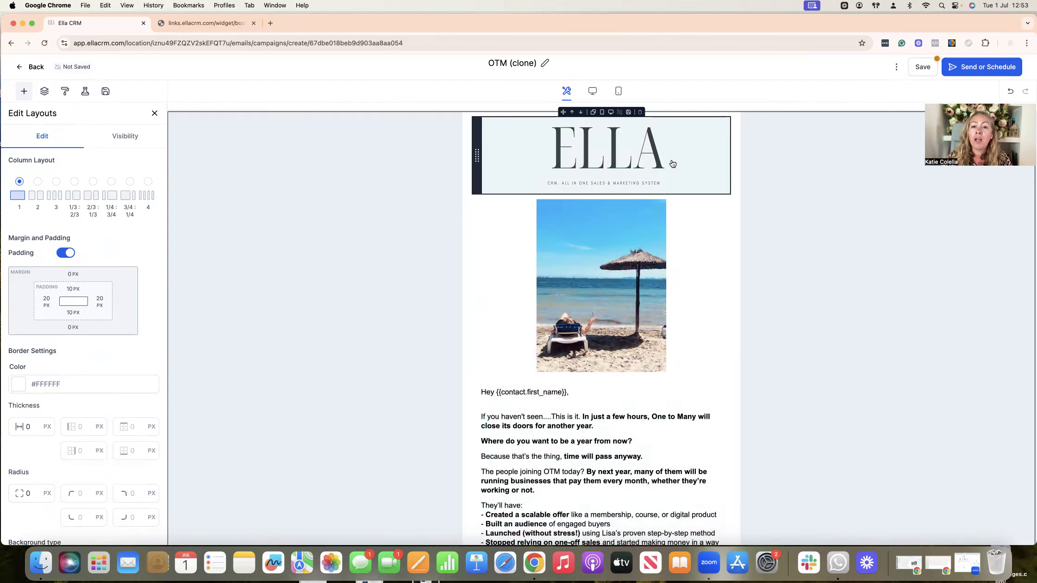
{"action": "left_click", "coordinate": [618, 91]}
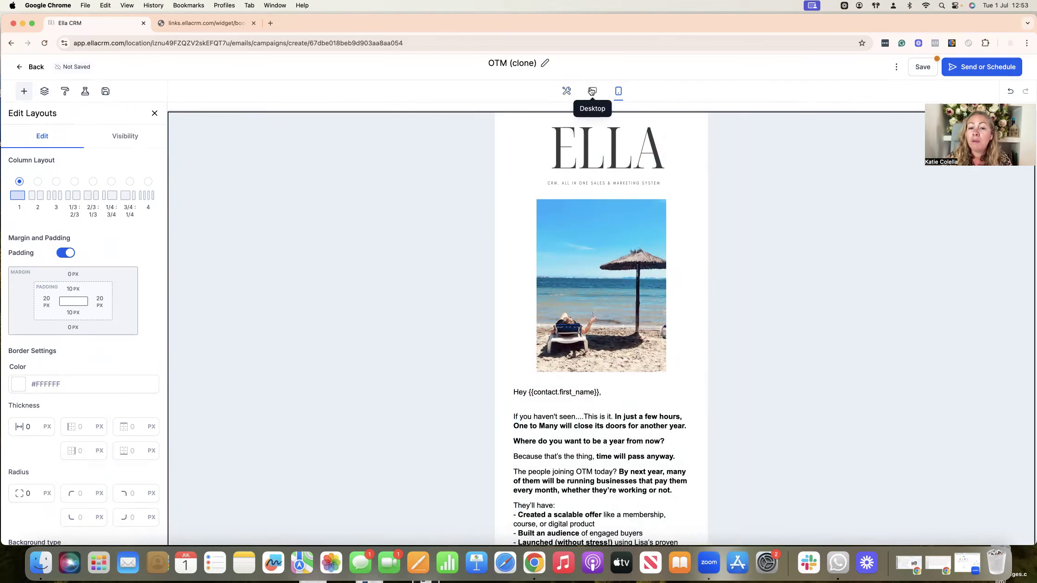
{"action": "left_click", "coordinate": [613, 132]}
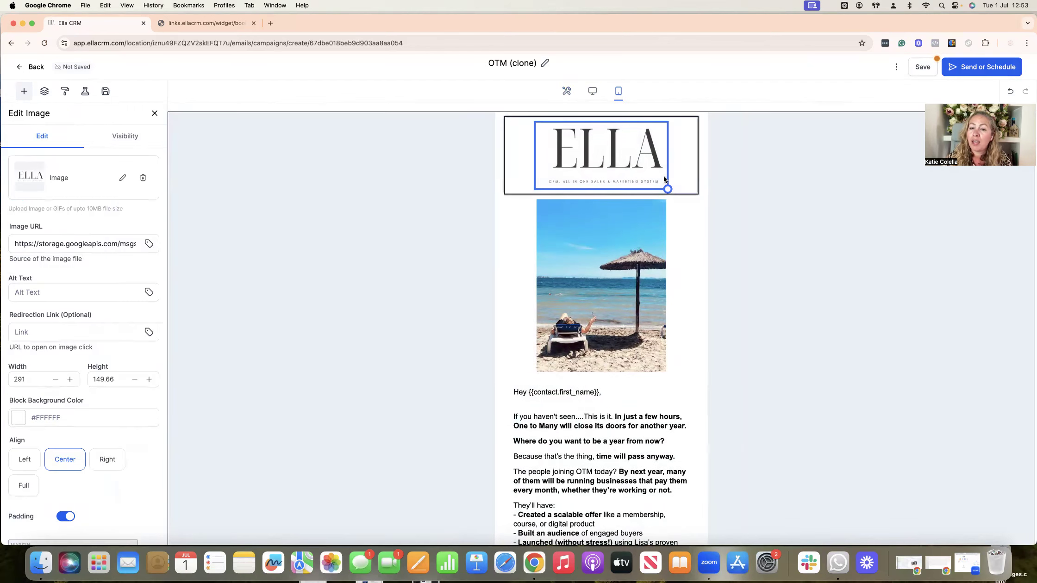
{"action": "left_click_drag", "start_coordinate": [663, 179], "coordinate": [649, 177]}
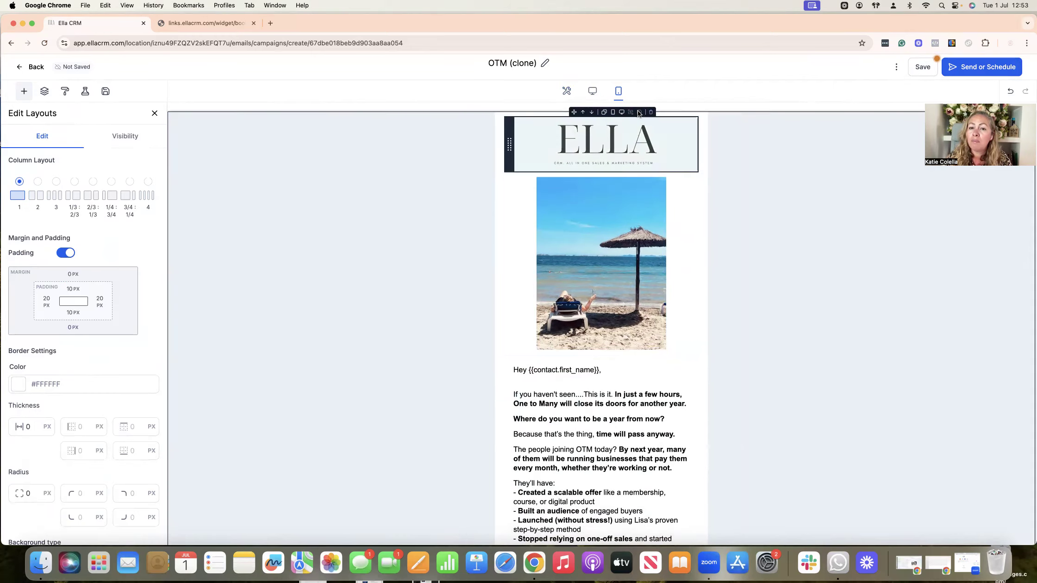
Examine the email in desktop view down to the footer, along with the available elements and layouts
{"action": "left_click", "coordinate": [591, 92]}
{"action": "scroll", "coordinate": [616, 342], "scroll_direction": "down", "scroll_amount": 6}
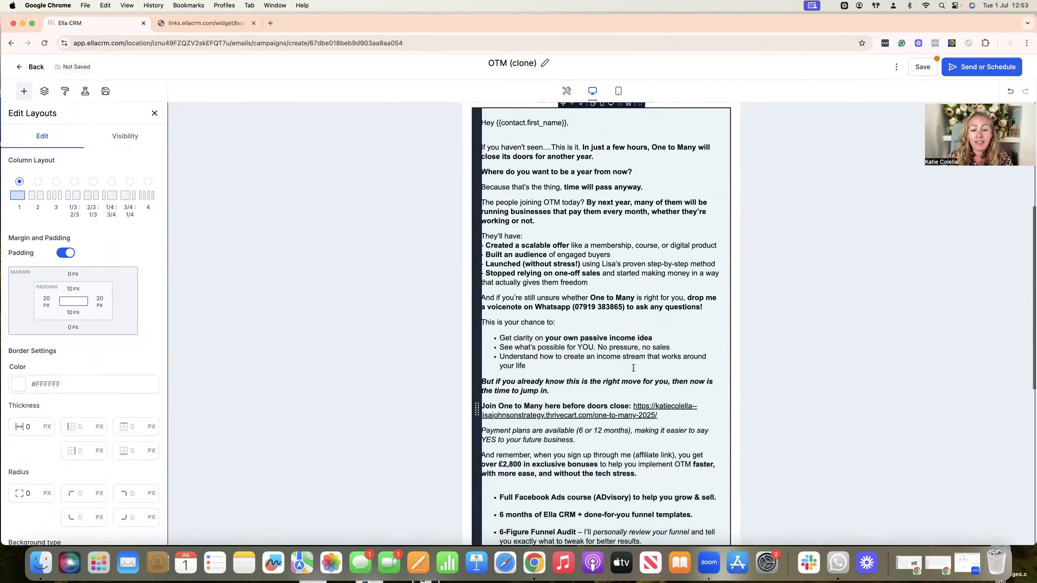
{"action": "scroll", "coordinate": [633, 368], "scroll_direction": "down", "scroll_amount": 3}
{"action": "scroll", "coordinate": [647, 294], "scroll_direction": "down", "scroll_amount": 7}
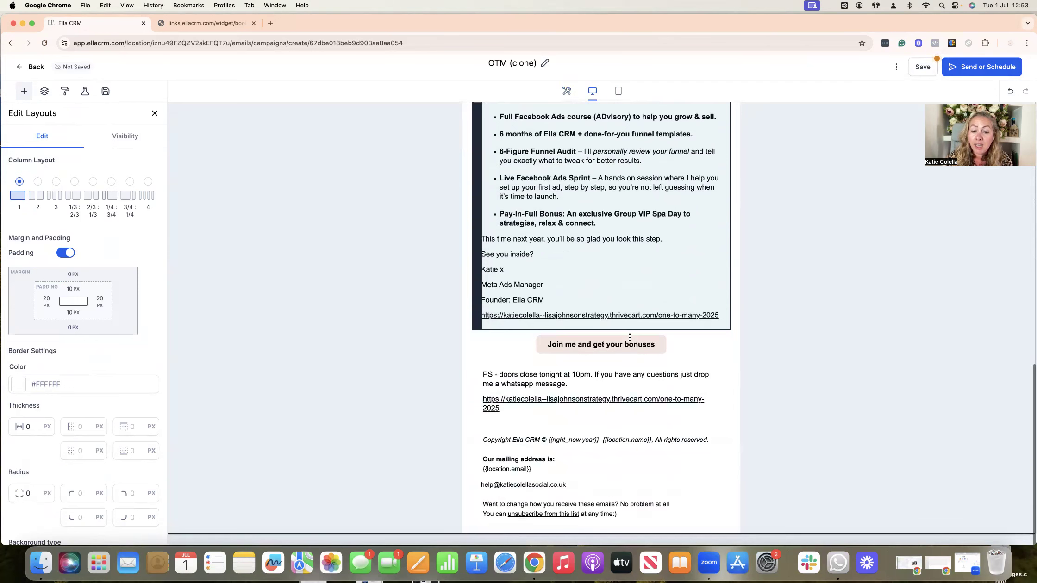
{"action": "left_click", "coordinate": [155, 113]}
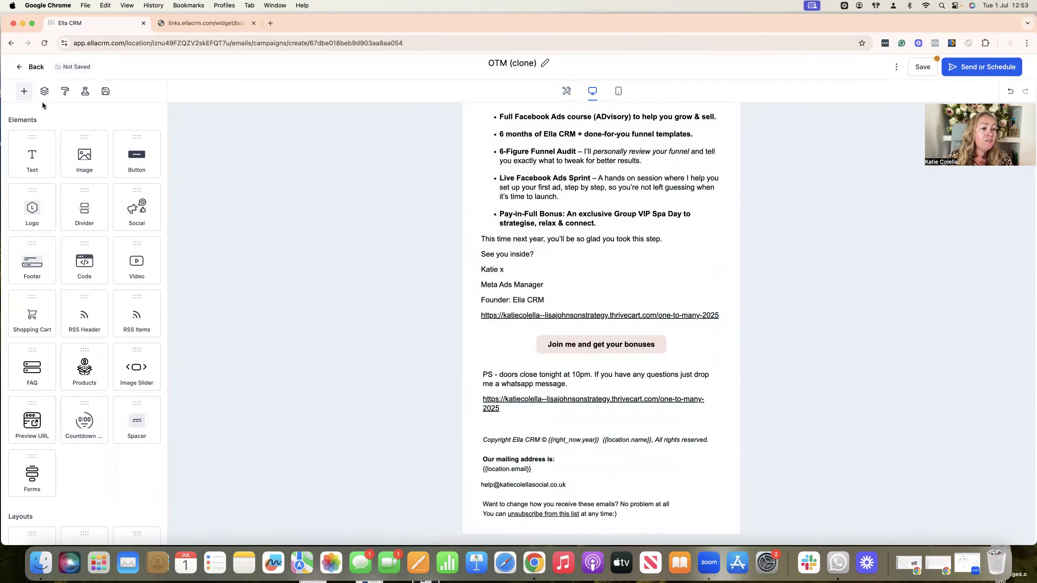
{"action": "scroll", "coordinate": [93, 222], "scroll_direction": "down", "scroll_amount": 5}
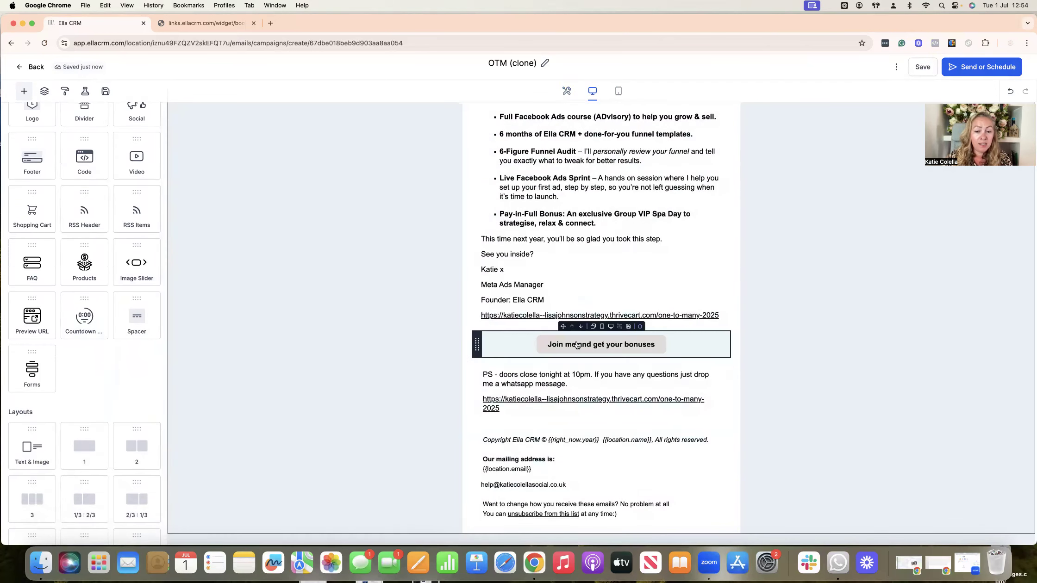
Try appending "jkvhdouvdjvuidh" to the "Join me and get your bonuses" button text, and remove the addition
{"action": "left_click", "coordinate": [576, 344]}
{"action": "left_click", "coordinate": [119, 172]}
{"action": "type", "text": "jkvhdouvdjvuidh"}
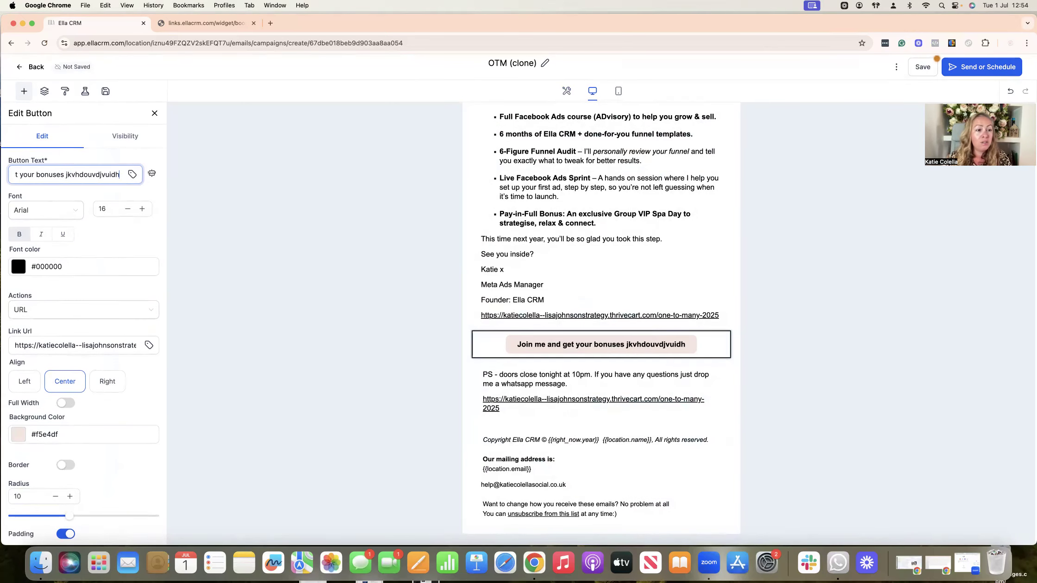
{"action": "key", "text": "BackSpace"}
{"action": "key", "text": "BackSpace"}
{"action": "key", "text": "BackSpace"}
{"action": "key", "text": "BackSpace"}
{"action": "key", "text": "BackSpace"}
{"action": "key", "text": "BackSpace"}
{"action": "key", "text": "BackSpace"}
{"action": "key", "text": "BackSpace"}
{"action": "key", "text": "BackSpace"}
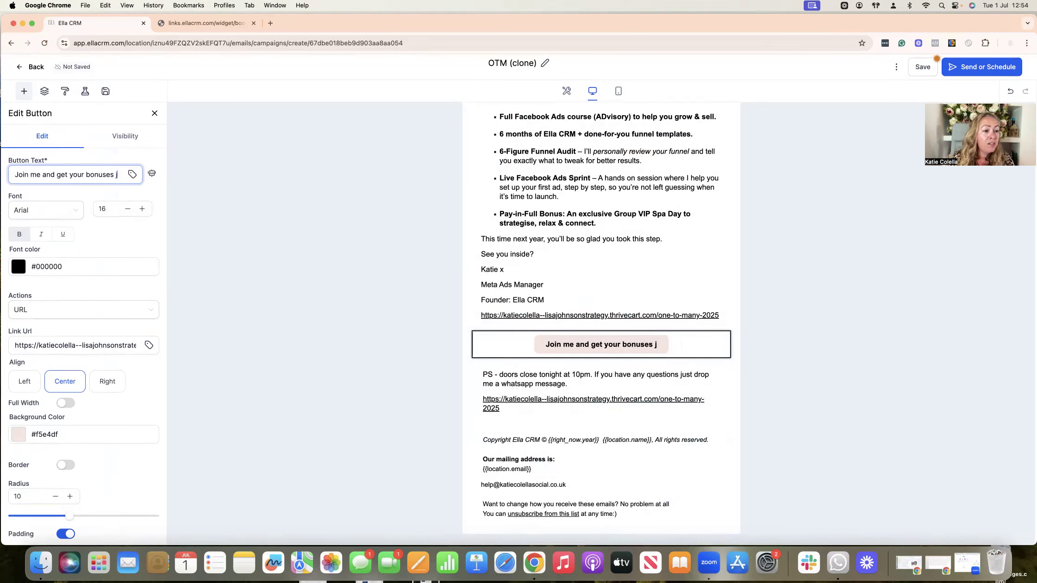
Review the bonuses button's link, alignment, colour and padding settings, and open the email footer's settings
{"action": "scroll", "coordinate": [69, 285], "scroll_direction": "down", "scroll_amount": 3}
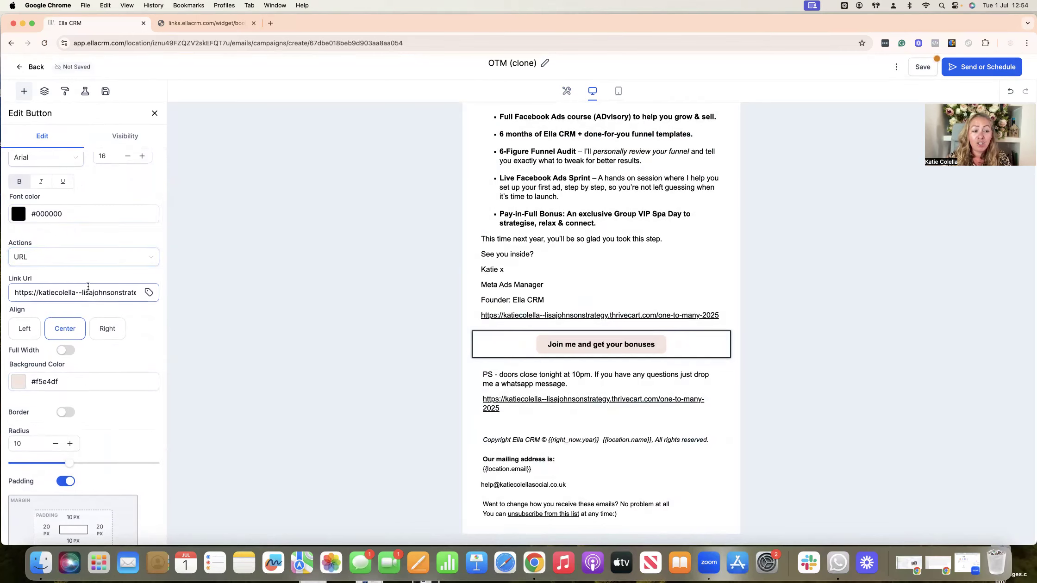
{"action": "scroll", "coordinate": [89, 292], "scroll_direction": "down", "scroll_amount": 2}
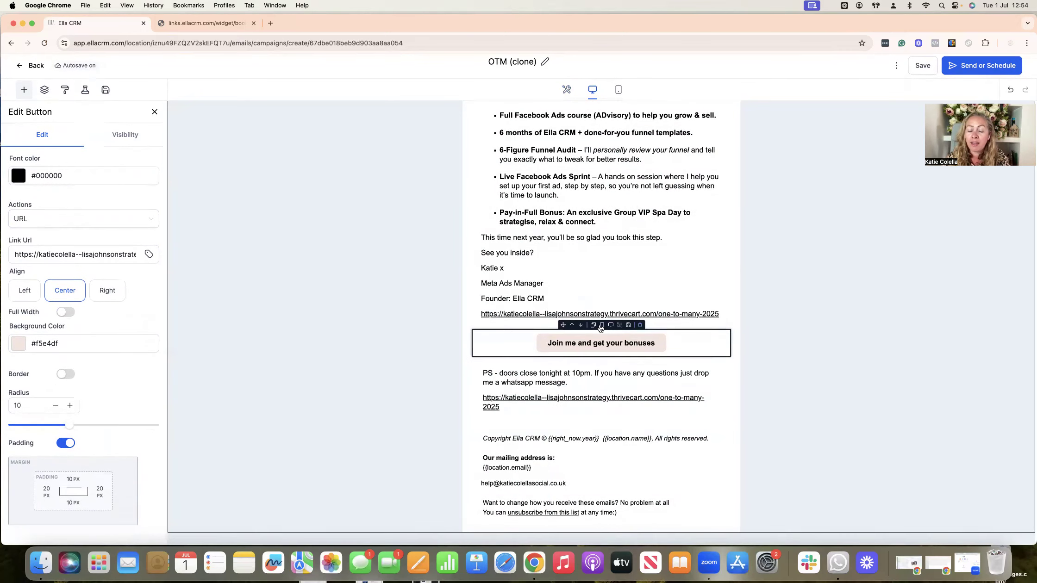
{"action": "left_click", "coordinate": [630, 465]}
{"action": "left_click", "coordinate": [630, 455]}
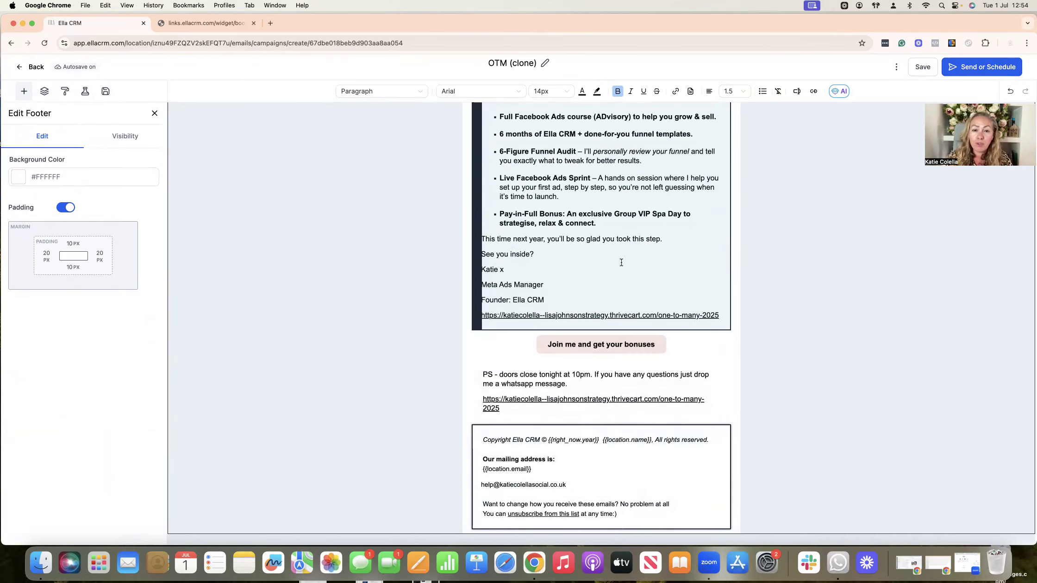
{"action": "scroll", "coordinate": [621, 262], "scroll_direction": "up", "scroll_amount": 15}
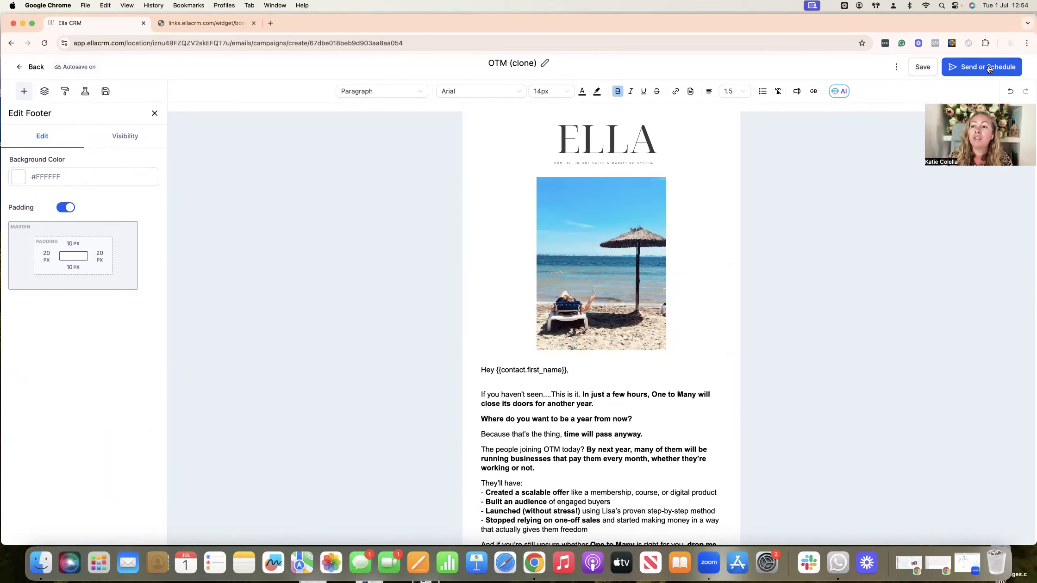
Open the campaign's send or schedule settings and examine the sender, subject, preview text, recipient and tracking options
{"action": "left_click", "coordinate": [989, 67]}
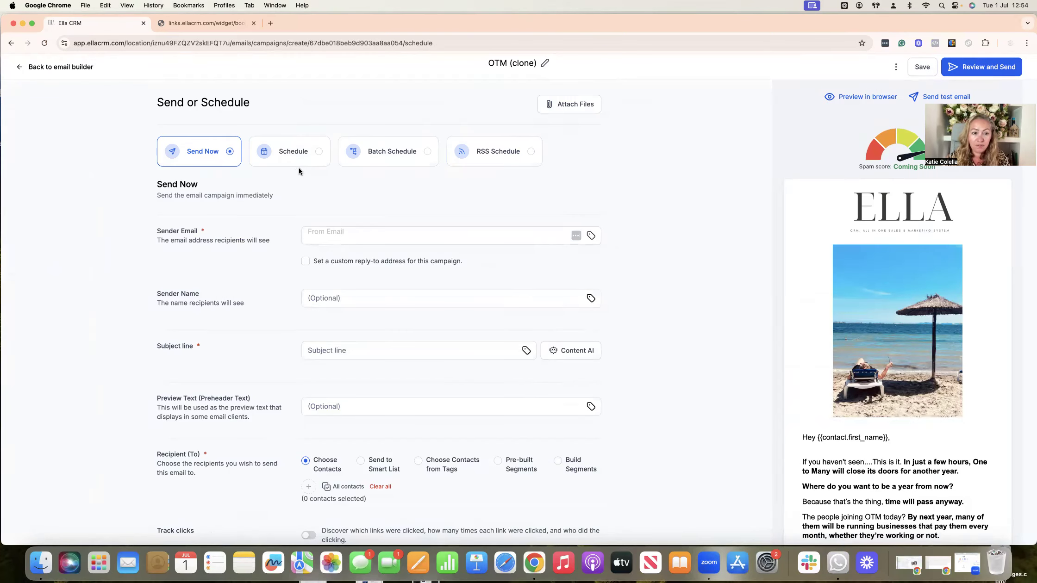
{"action": "scroll", "coordinate": [346, 223], "scroll_direction": "down", "scroll_amount": 2}
{"action": "left_click", "coordinate": [355, 202]}
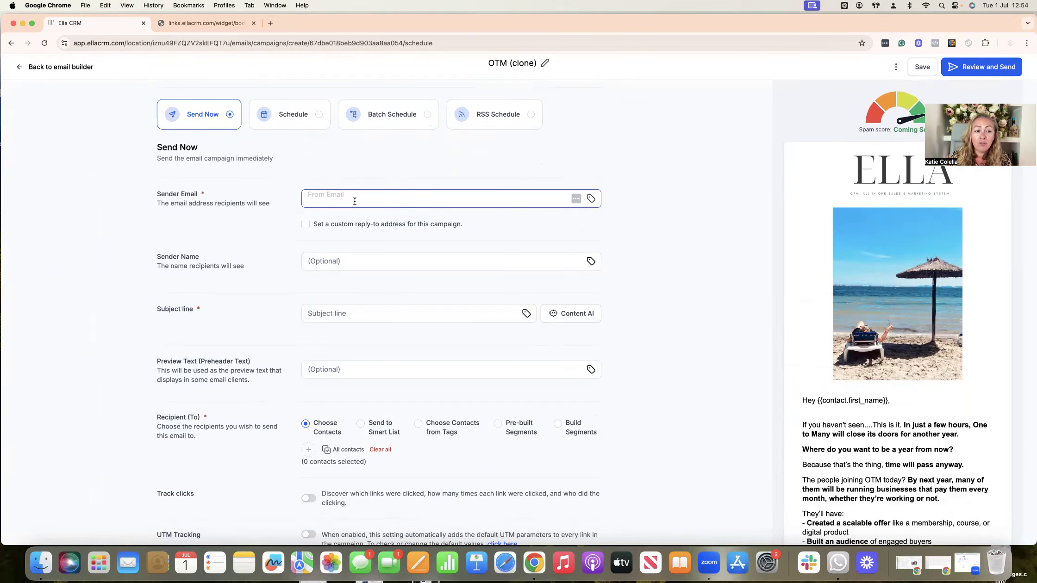
{"action": "scroll", "coordinate": [355, 201], "scroll_direction": "down", "scroll_amount": 4}
{"action": "left_click", "coordinate": [345, 173]}
{"action": "scroll", "coordinate": [345, 172], "scroll_direction": "down", "scroll_amount": 1}
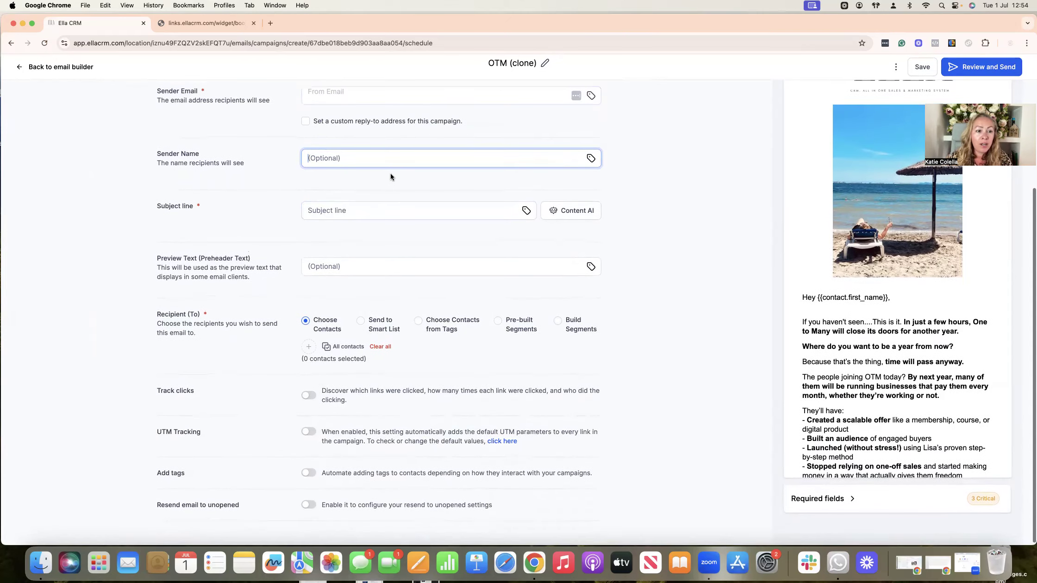
Check the subject and preview text fields, enable resending to unopened contacts, and open the resend email subject line for editing
{"action": "left_click", "coordinate": [348, 211]}
{"action": "left_click", "coordinate": [353, 268]}
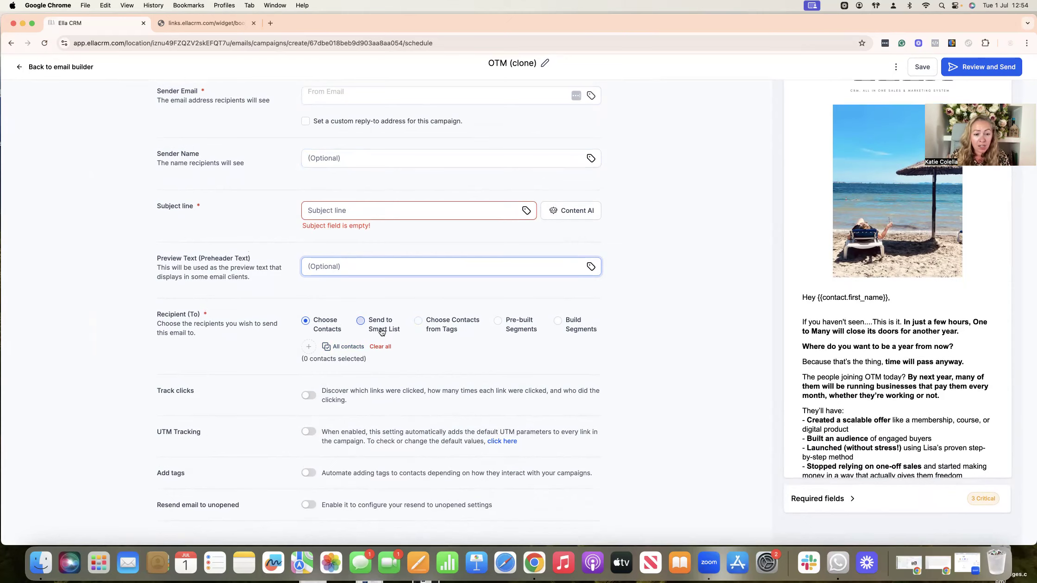
{"action": "scroll", "coordinate": [398, 333], "scroll_direction": "down", "scroll_amount": 1}
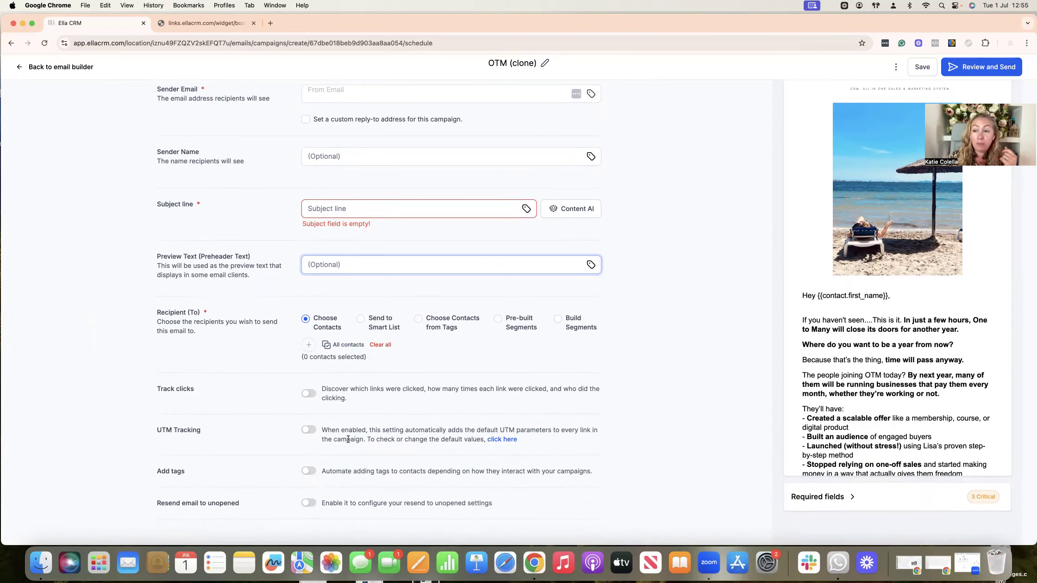
{"action": "left_click", "coordinate": [308, 504]}
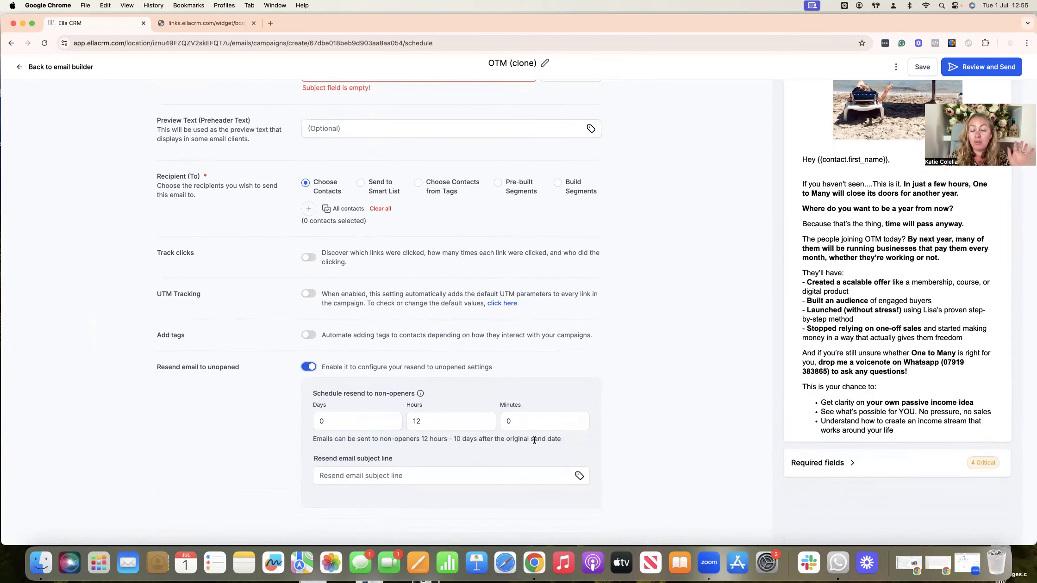
{"action": "left_click", "coordinate": [357, 480]}
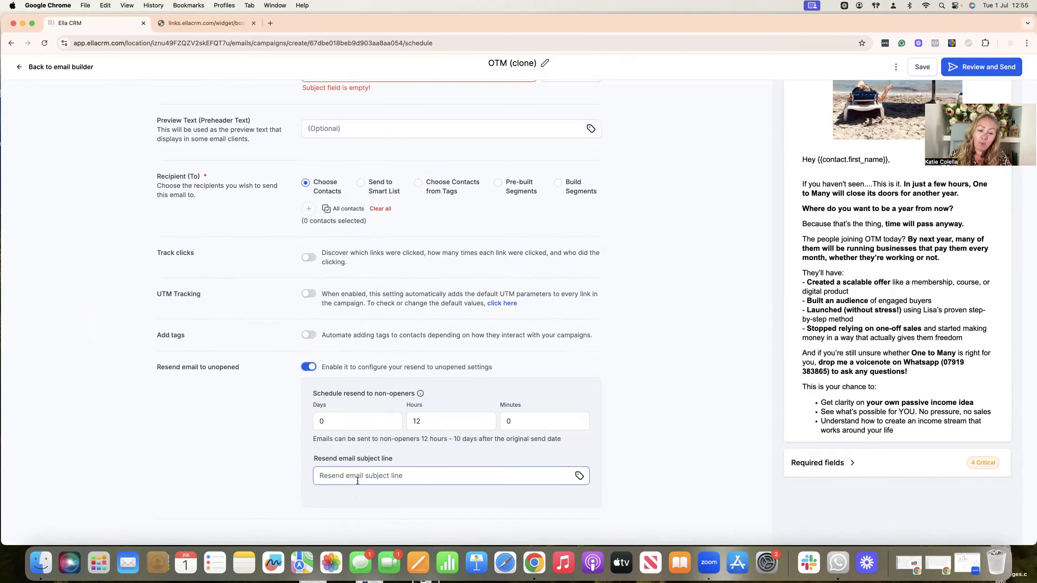
Review the campaign's email preview down to the footer and check its list of missing required fields
{"action": "scroll", "coordinate": [895, 305], "scroll_direction": "up", "scroll_amount": 6}
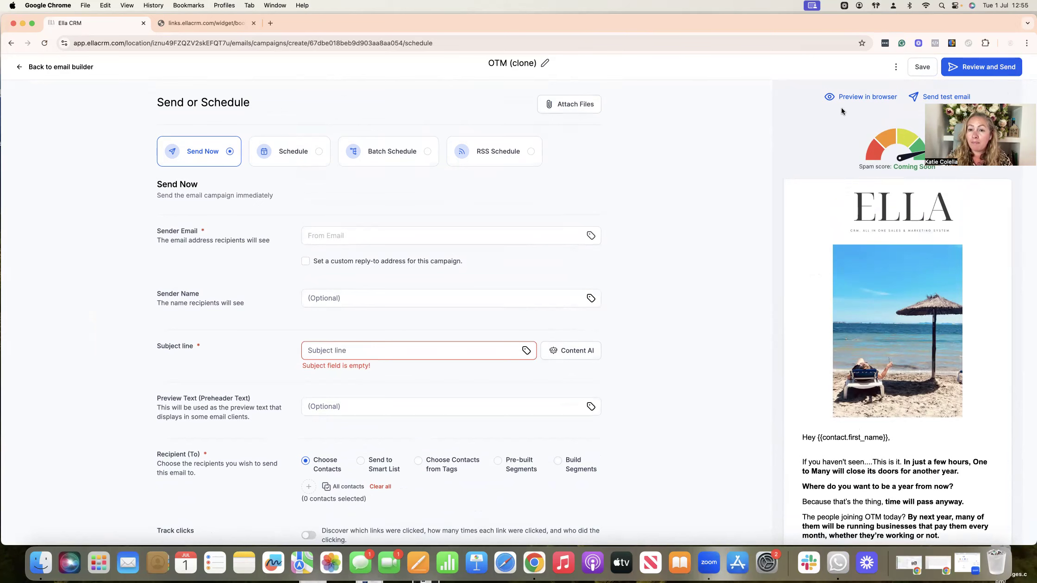
{"action": "scroll", "coordinate": [958, 241], "scroll_direction": "down", "scroll_amount": 15}
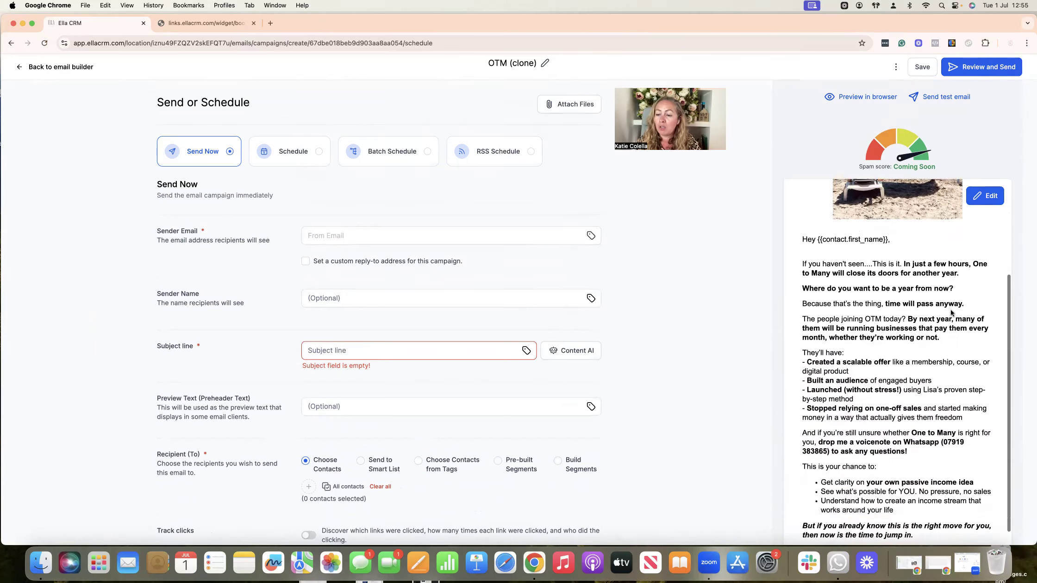
{"action": "scroll", "coordinate": [950, 310], "scroll_direction": "down", "scroll_amount": 2}
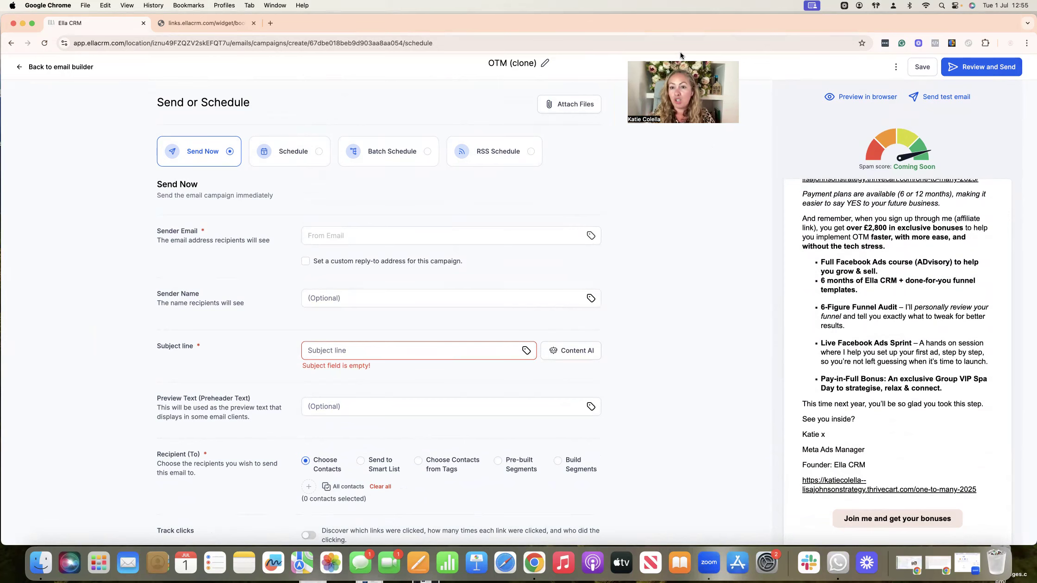
{"action": "scroll", "coordinate": [792, 256], "scroll_direction": "down", "scroll_amount": 5}
{"action": "scroll", "coordinate": [792, 256], "scroll_direction": "down", "scroll_amount": 6}
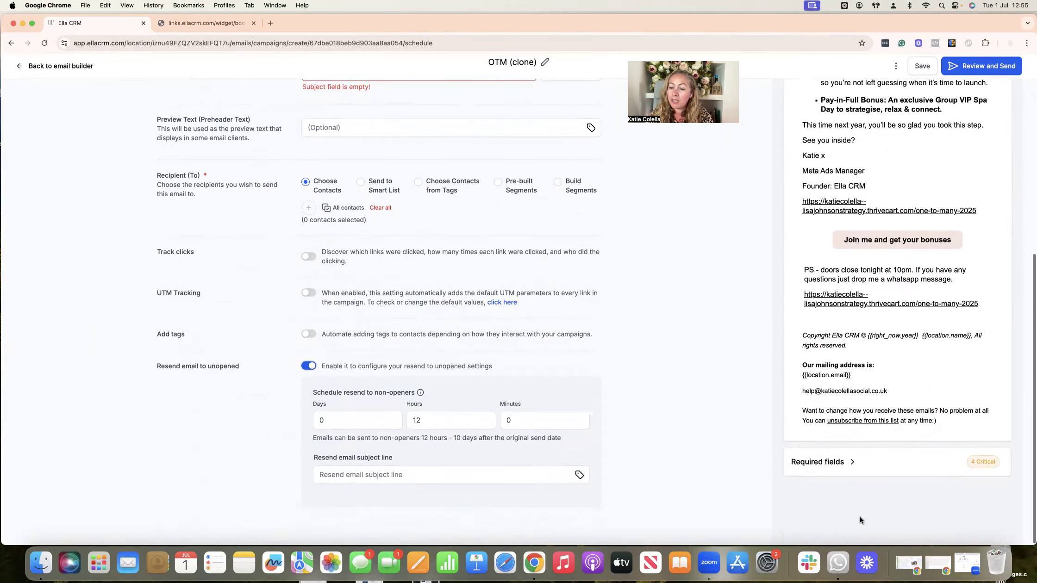
{"action": "left_click", "coordinate": [849, 463]}
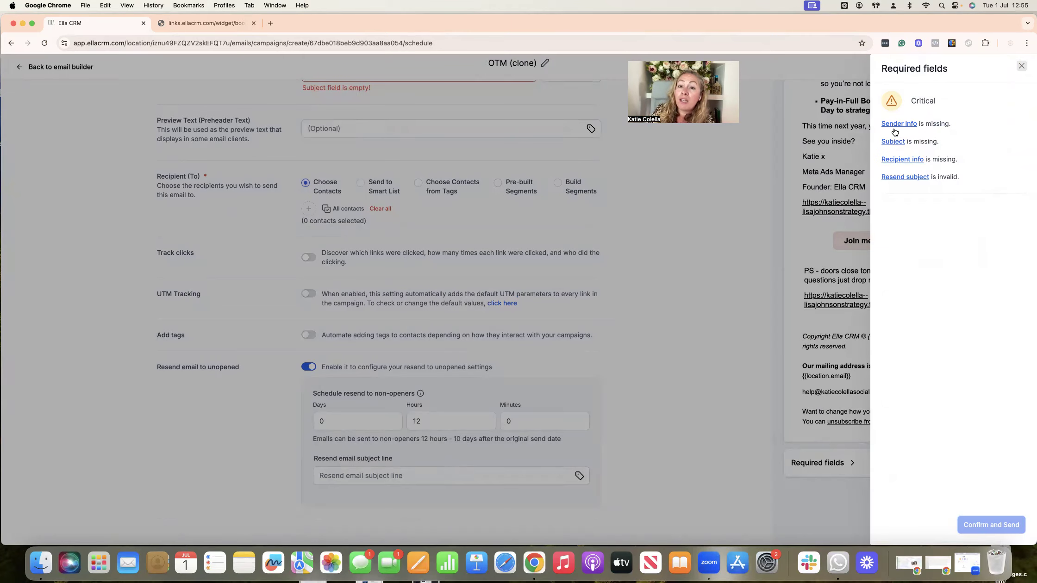
{"action": "left_click", "coordinate": [1021, 66]}
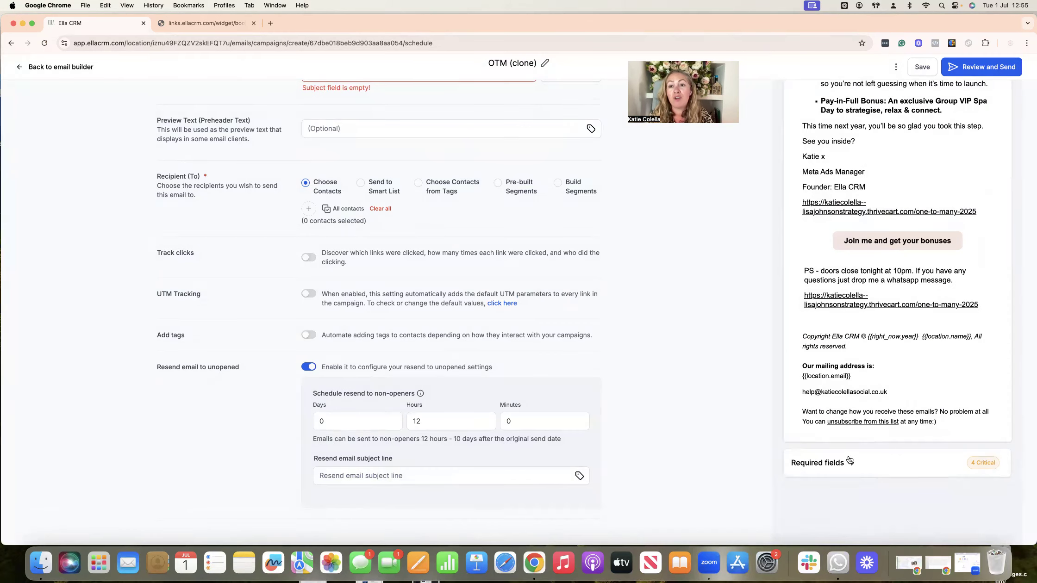
Leave the campaign for the email campaigns list and look over the Trigger Links and Affiliate Manager options
{"action": "left_click", "coordinate": [54, 66]}
{"action": "left_click", "coordinate": [36, 67]}
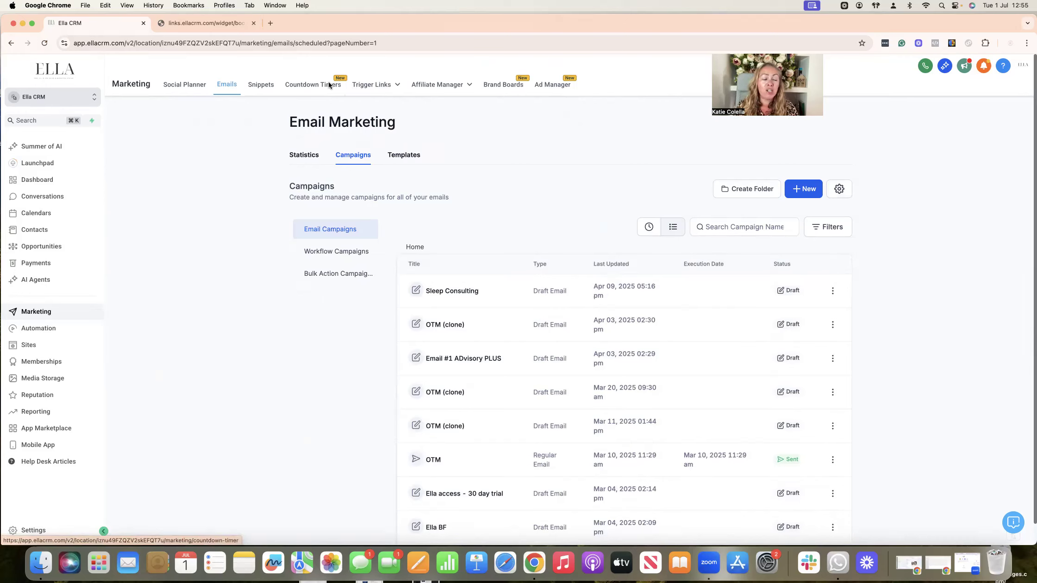
{"action": "mouse_move", "coordinate": [387, 83]}
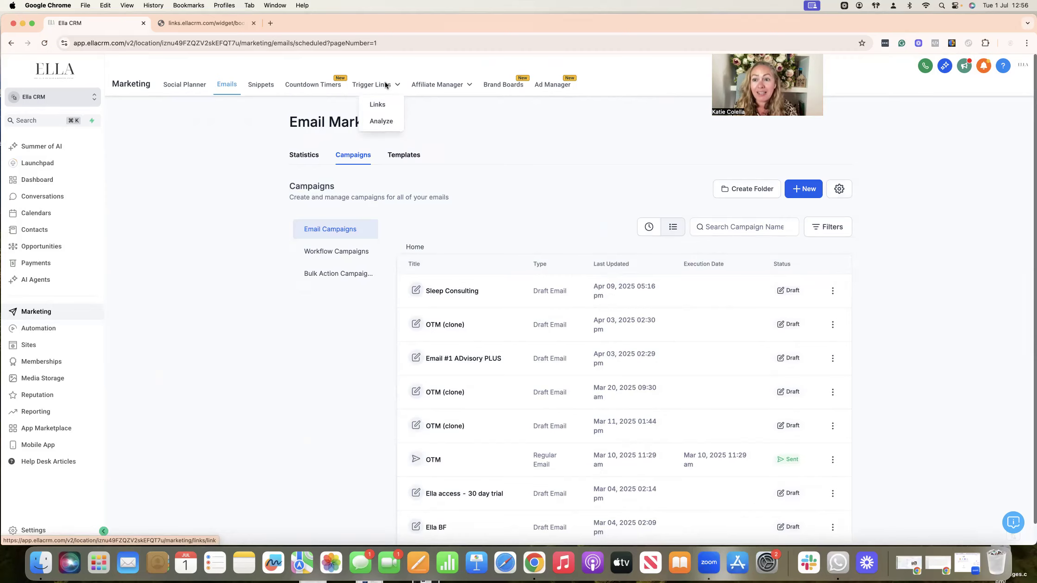
{"action": "mouse_move", "coordinate": [447, 89]}
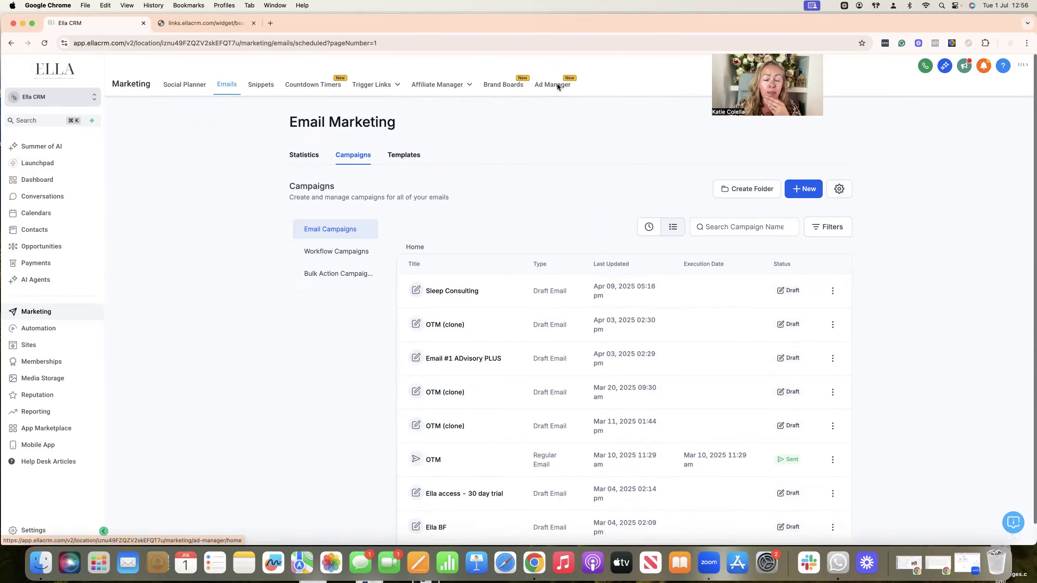
View the logos, colours and typography of the Ella Brand Board, and return to the Brand Boards list
{"action": "left_click", "coordinate": [510, 86]}
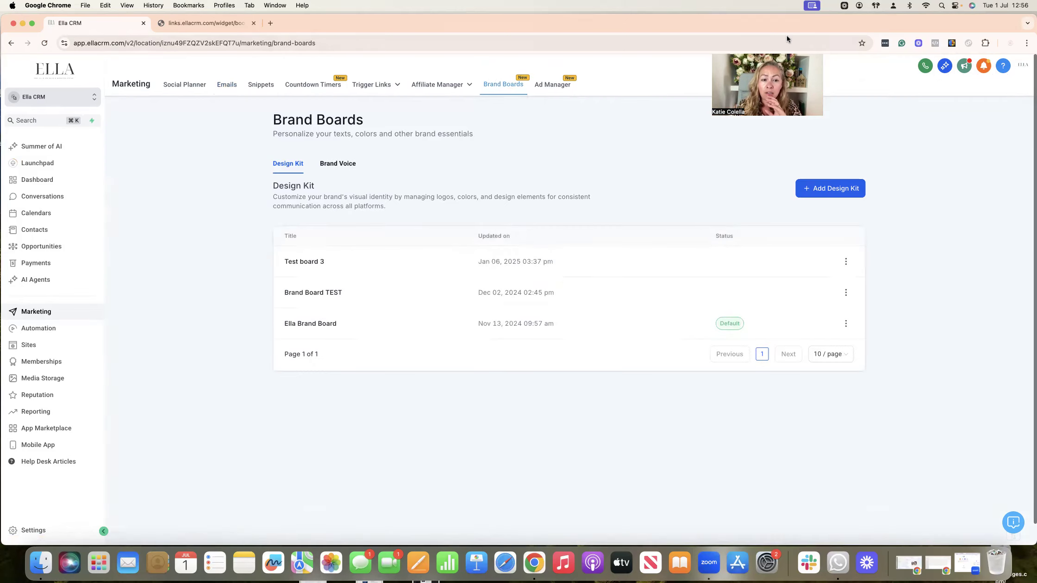
{"action": "left_click", "coordinate": [316, 323]}
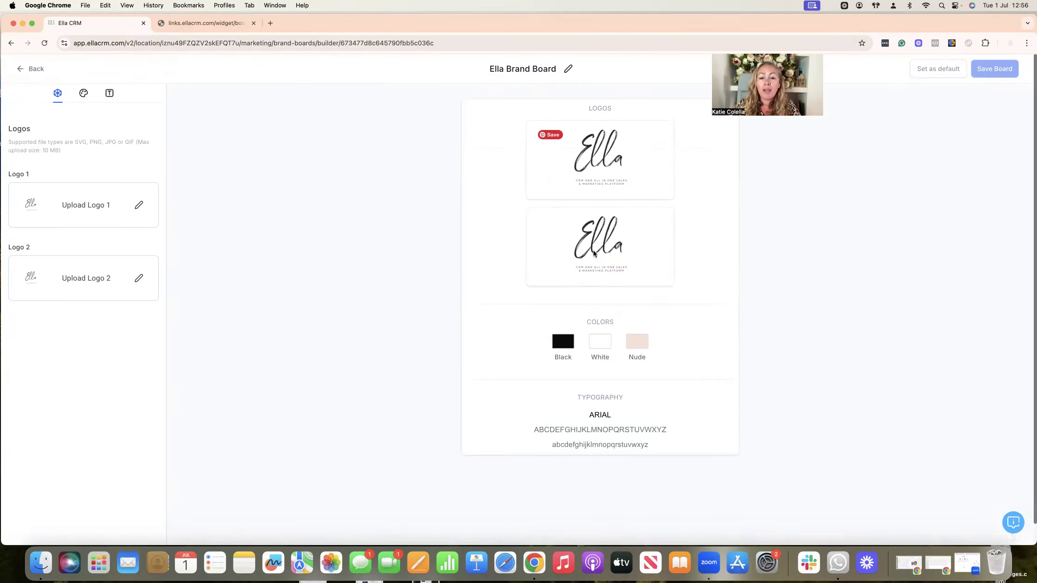
{"action": "left_click", "coordinate": [32, 68]}
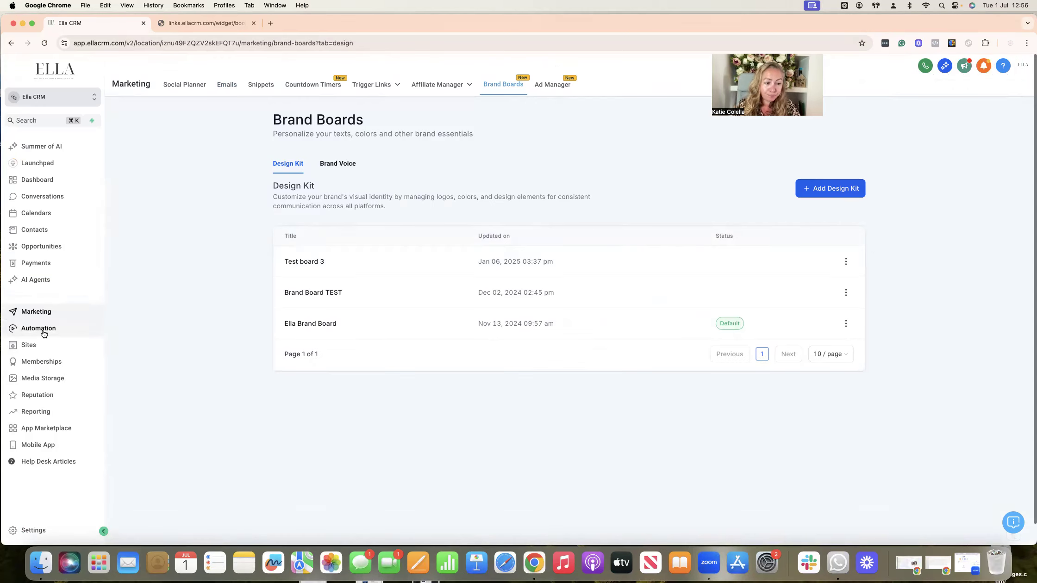
Look through the automation workflow list and create a new workflow from scratch
{"action": "left_click", "coordinate": [44, 332]}
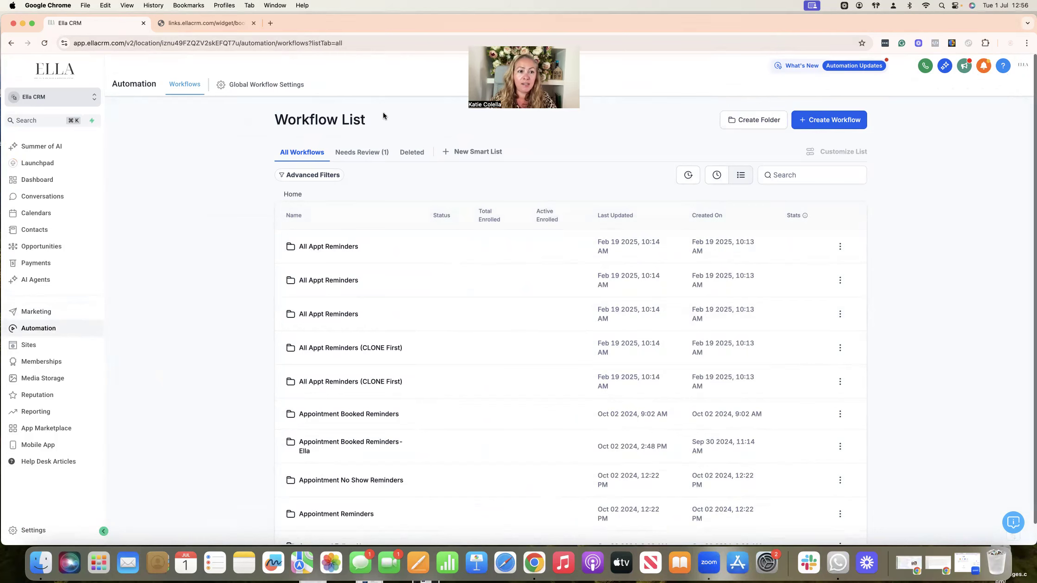
{"action": "scroll", "coordinate": [589, 220], "scroll_direction": "down", "scroll_amount": 4}
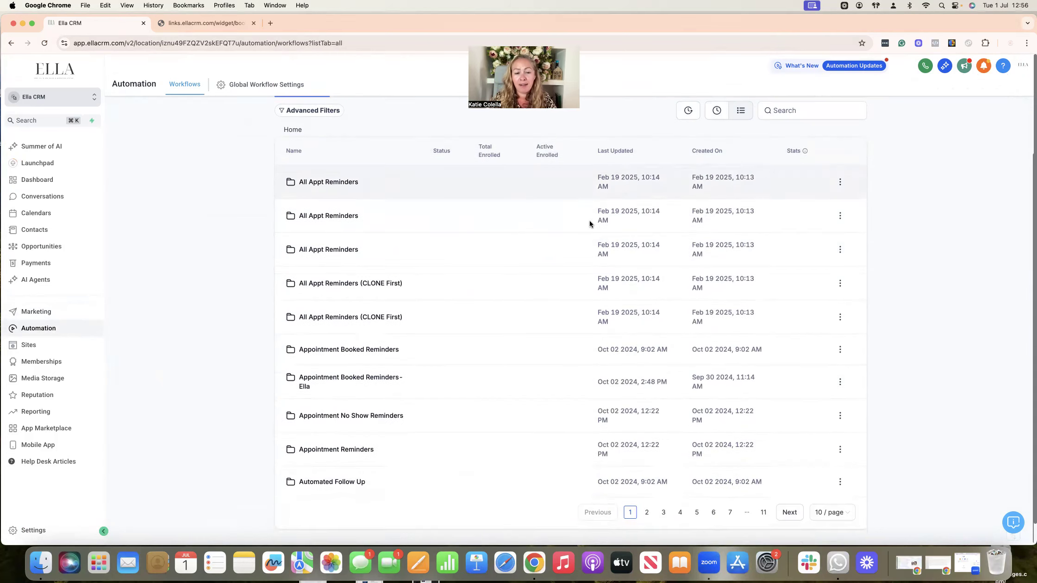
{"action": "scroll", "coordinate": [588, 220], "scroll_direction": "up", "scroll_amount": 4}
{"action": "left_click", "coordinate": [828, 99]}
{"action": "left_click", "coordinate": [832, 121]}
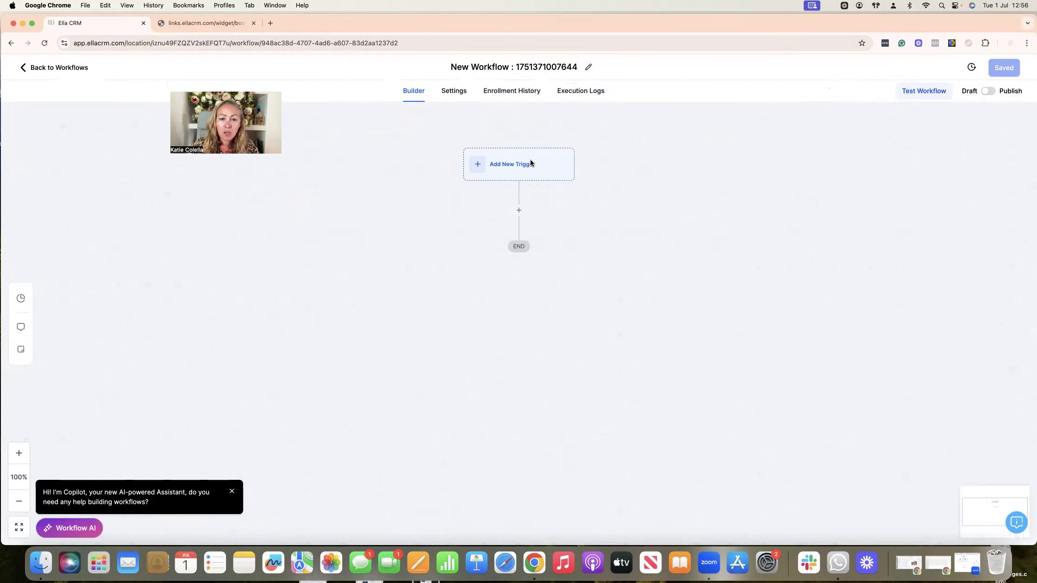
Browse the available workflow triggers, search them for "form", and choose Form Submitted as the new trigger
{"action": "left_click", "coordinate": [529, 160]}
{"action": "left_click", "coordinate": [925, 163]}
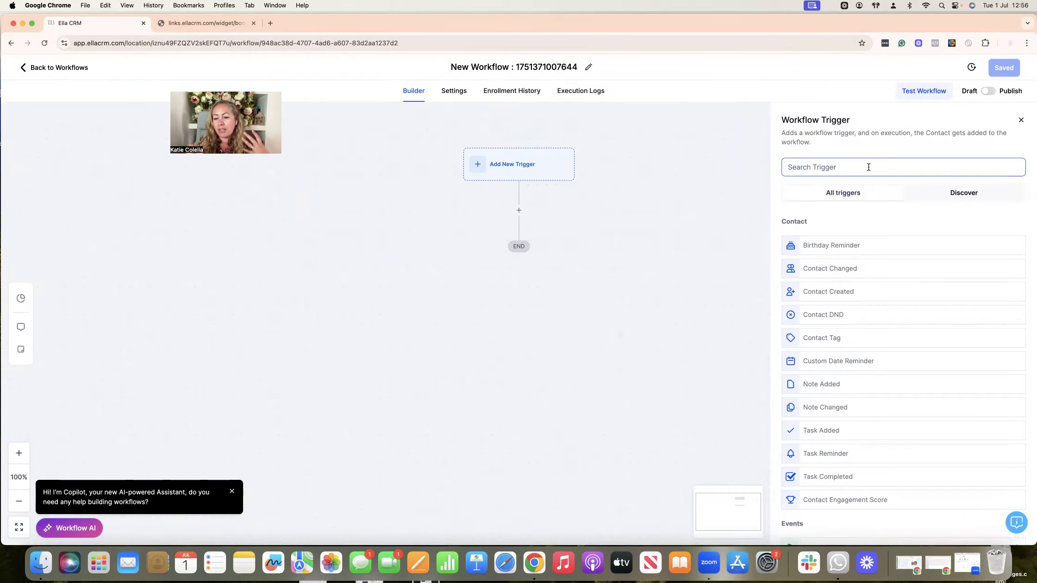
{"action": "scroll", "coordinate": [914, 270], "scroll_direction": "down", "scroll_amount": 20}
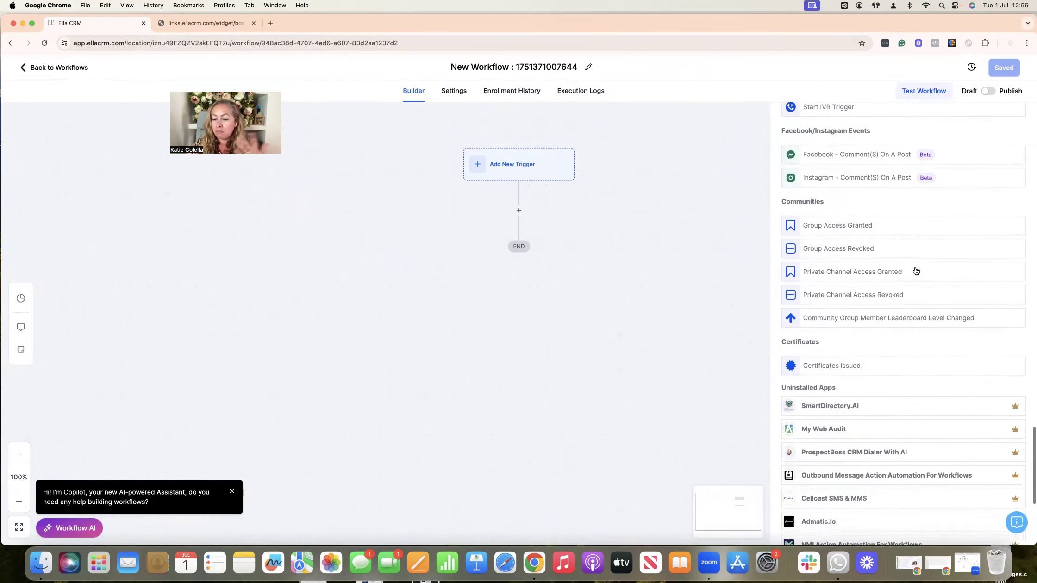
{"action": "scroll", "coordinate": [915, 270], "scroll_direction": "up", "scroll_amount": 20}
{"action": "left_click", "coordinate": [839, 165]}
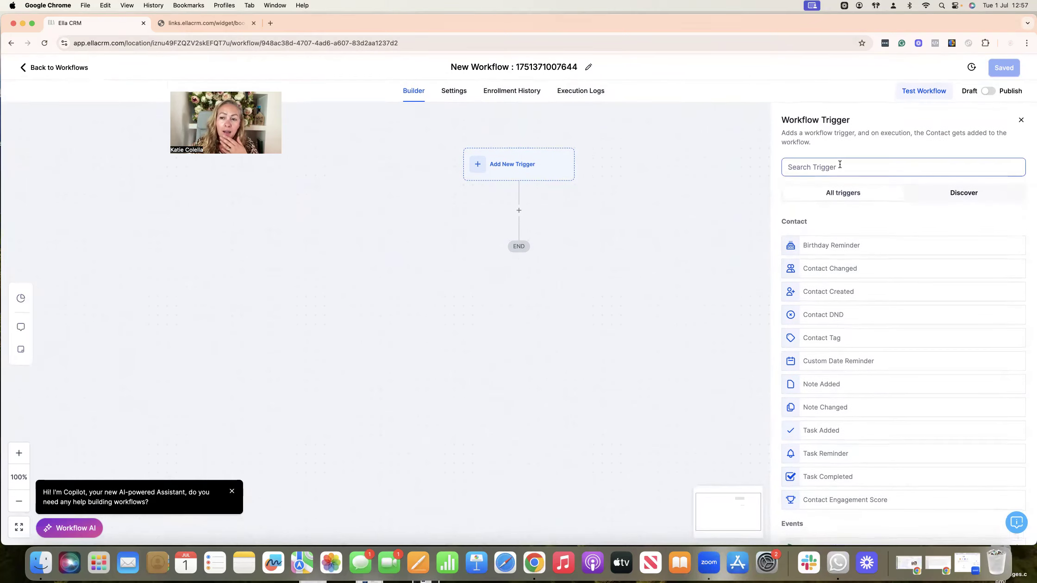
{"action": "type", "text": "form"}
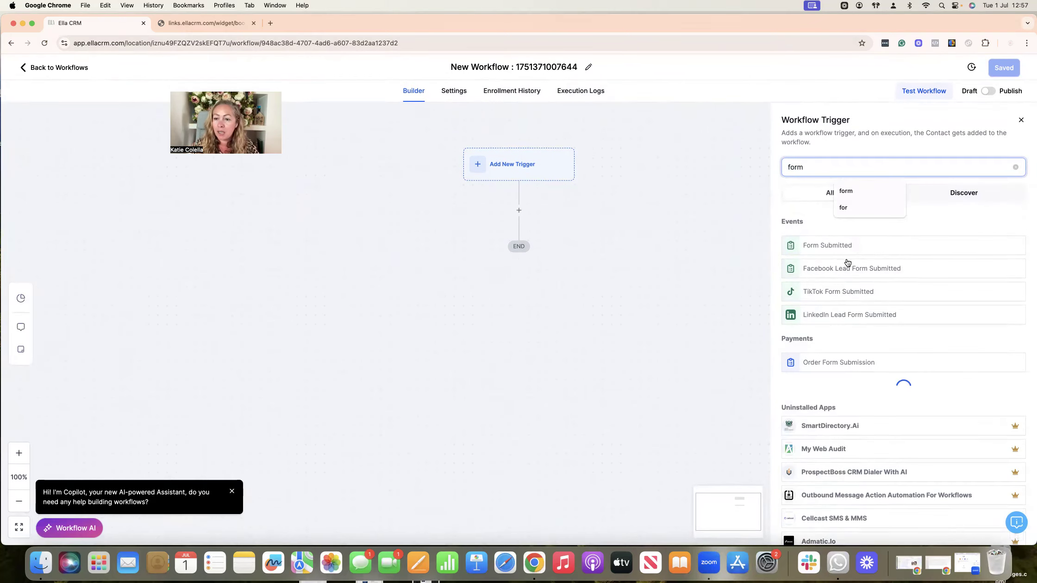
{"action": "left_click", "coordinate": [840, 253]}
Filter the Form Submitted trigger with "Form is" set to Photography Form, and save the trigger
{"action": "left_click", "coordinate": [659, 259]}
{"action": "left_click", "coordinate": [659, 271]}
{"action": "left_click", "coordinate": [654, 334]}
{"action": "left_click", "coordinate": [898, 269]}
{"action": "left_click", "coordinate": [866, 307]}
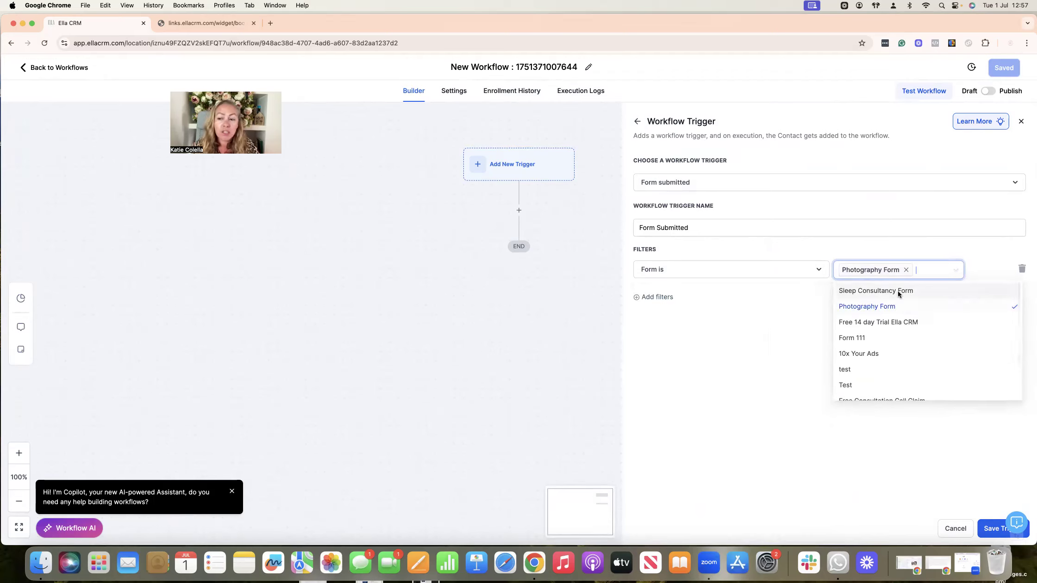
{"action": "left_click", "coordinate": [995, 528]}
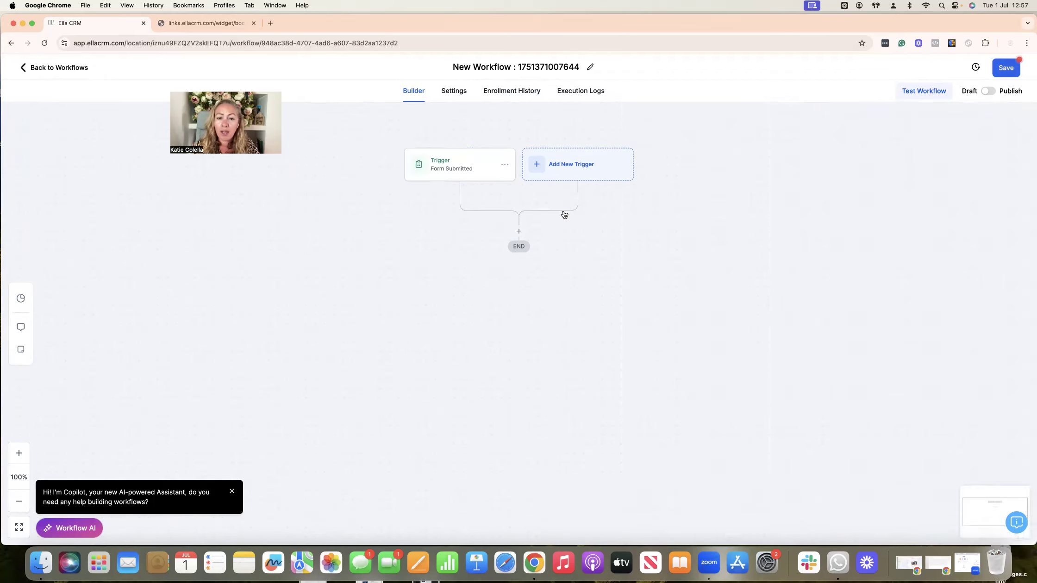
Add and save an Add Contact Tag action after the trigger, using the tag "14 day trial"
{"action": "left_click", "coordinate": [519, 232]}
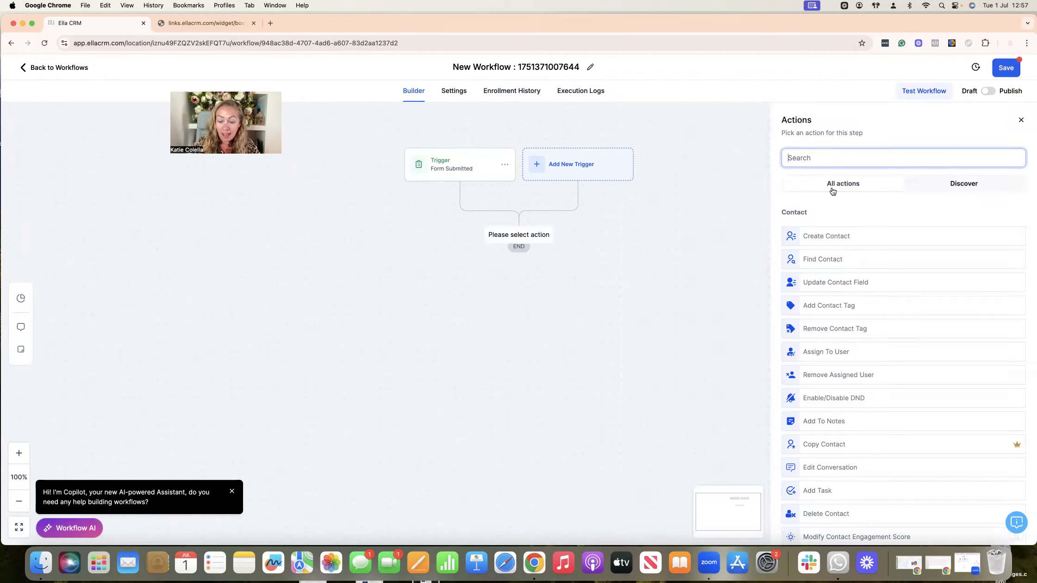
{"action": "type", "text": "tag"}
{"action": "left_click", "coordinate": [857, 235]}
{"action": "left_click", "coordinate": [823, 218]}
{"action": "left_click", "coordinate": [807, 255]}
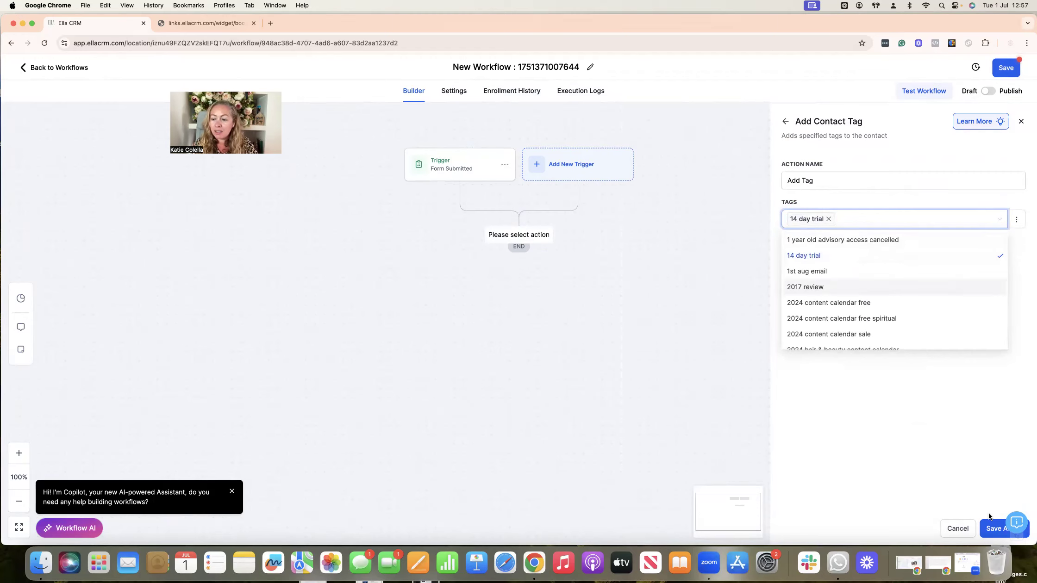
{"action": "left_click", "coordinate": [995, 528]}
Add a Send Internal Notification action below the Add Tag step, with Email as the notification type
{"action": "left_click", "coordinate": [518, 284]}
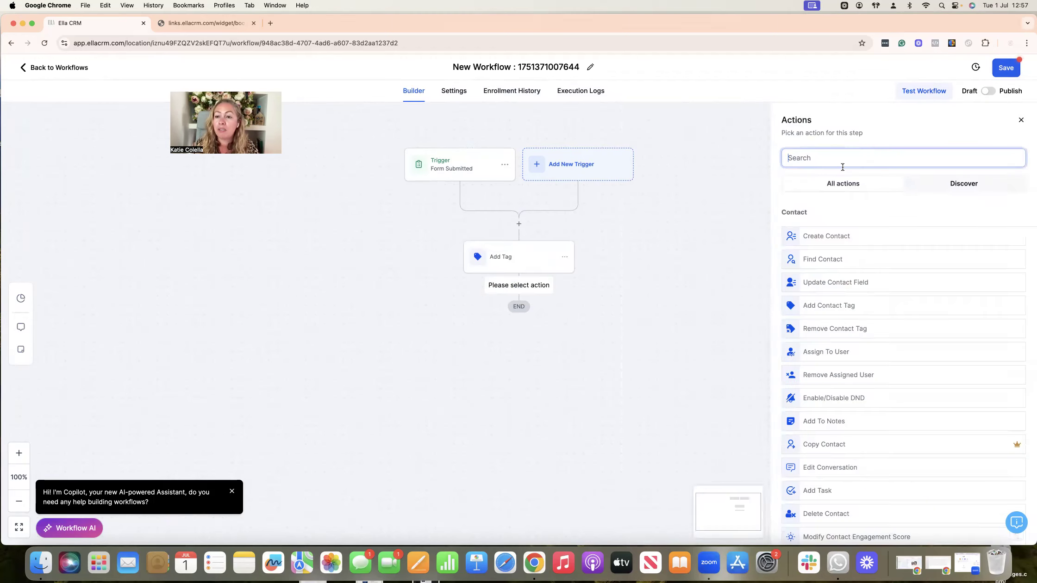
{"action": "type", "text": "inter"}
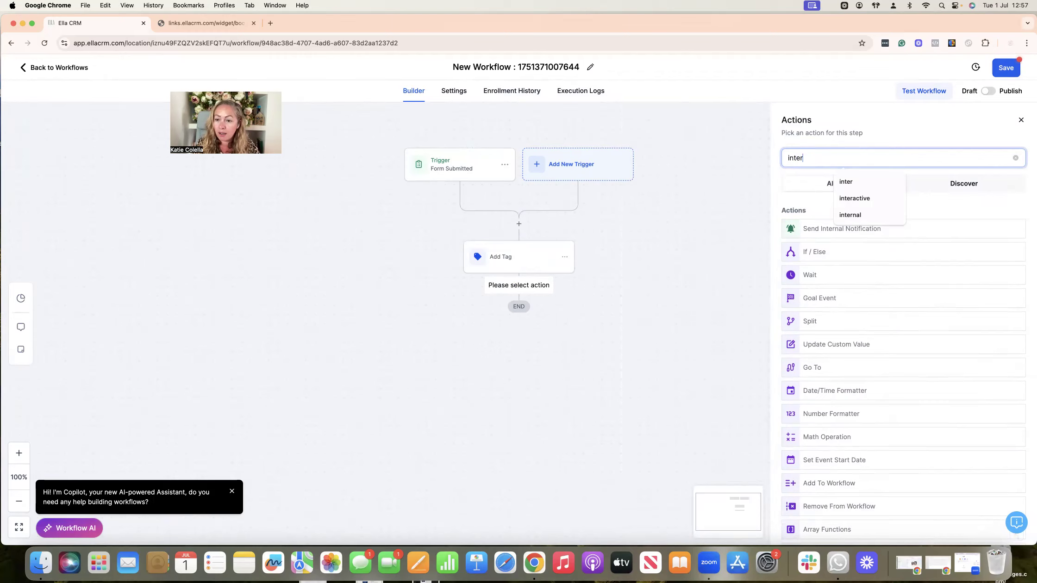
{"action": "left_click", "coordinate": [823, 234]}
{"action": "left_click", "coordinate": [833, 221]}
{"action": "left_click", "coordinate": [811, 240]}
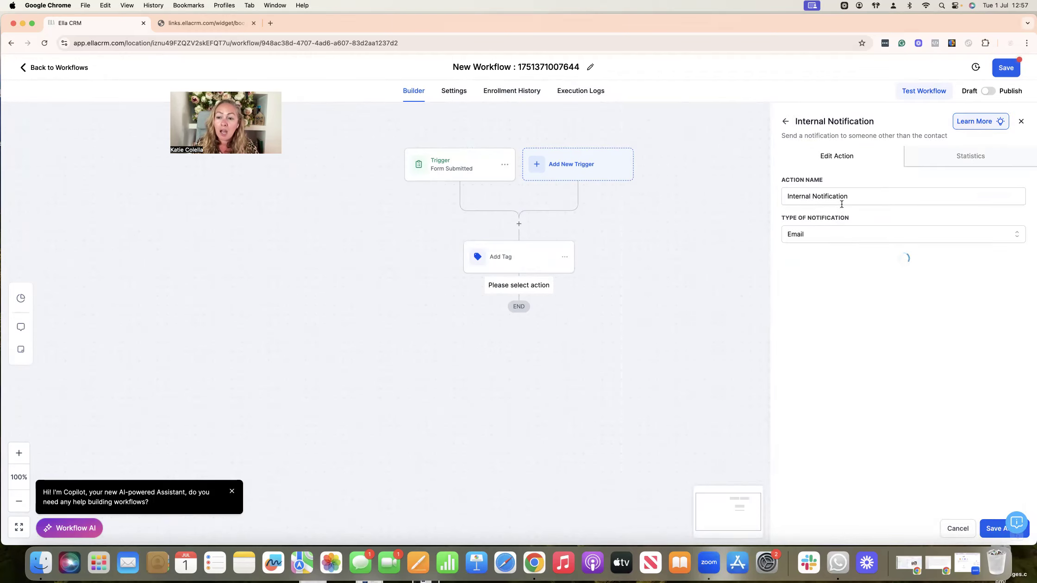
Fill in the notification's From Name with the sender's full name and From Email with the sender's e-mail address
{"action": "left_click", "coordinate": [815, 272]}
{"action": "left_click", "coordinate": [872, 313]}
{"action": "left_click", "coordinate": [873, 319]}
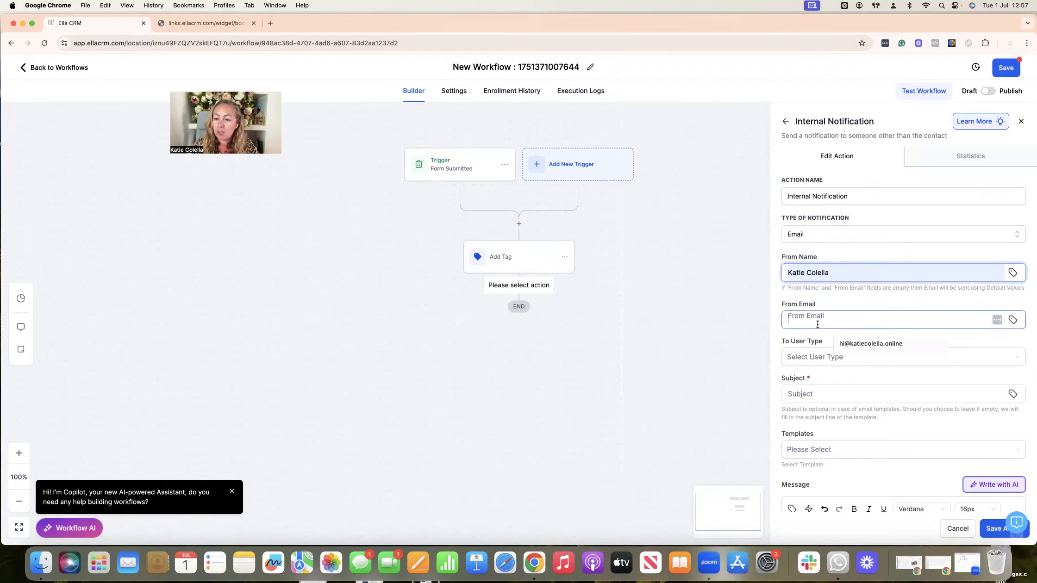
{"action": "left_click", "coordinate": [867, 391]}
Set the notification's To User Type to Particular User and select the account owner as the receiving user
{"action": "scroll", "coordinate": [889, 333], "scroll_direction": "down", "scroll_amount": 2}
{"action": "left_click", "coordinate": [809, 260]}
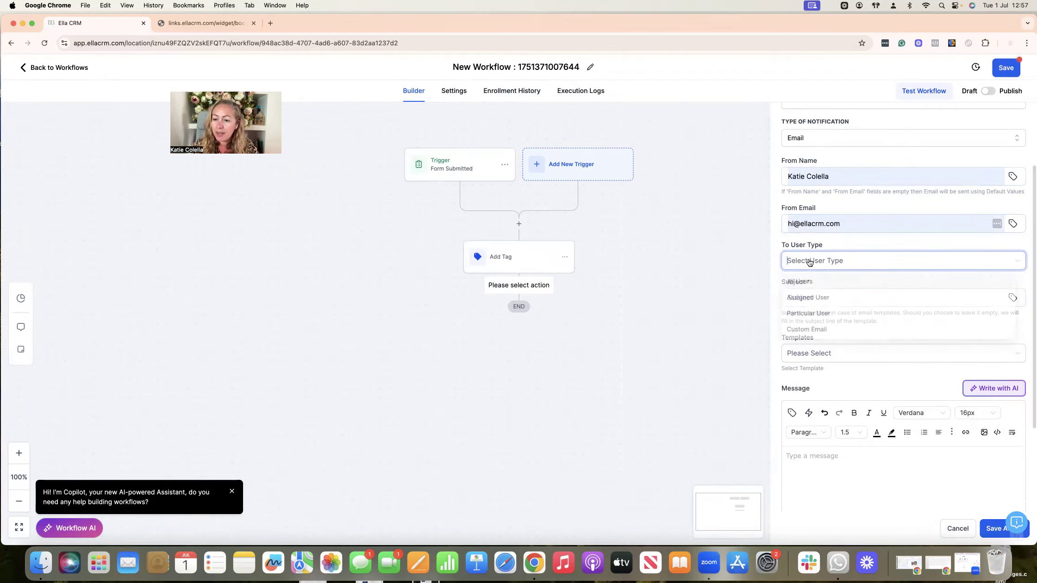
{"action": "left_click", "coordinate": [810, 315]}
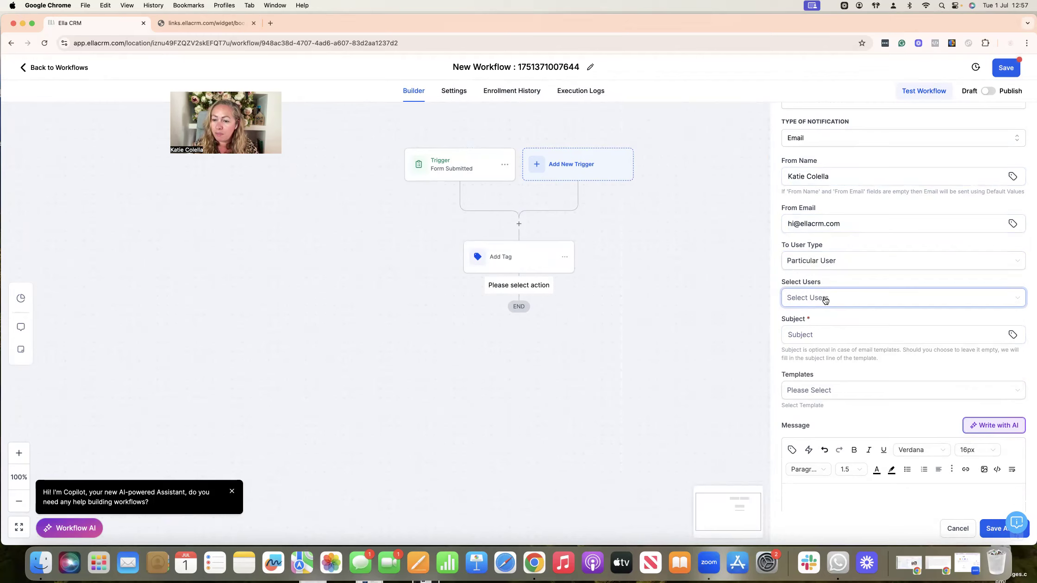
{"action": "left_click", "coordinate": [823, 298]}
{"action": "left_click", "coordinate": [807, 335]}
{"action": "left_click", "coordinate": [835, 298]}
{"action": "left_click", "coordinate": [807, 318]}
{"action": "left_click", "coordinate": [775, 318]}
Enter "woohoo!!" as the internal notification's subject
{"action": "left_click", "coordinate": [811, 335]}
{"action": "left_click", "coordinate": [811, 335]}
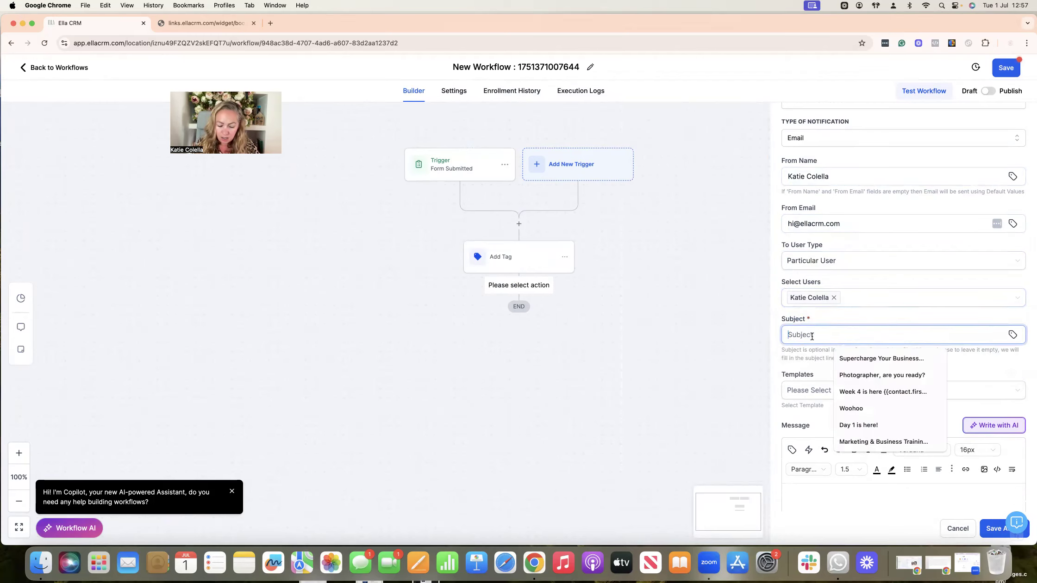
{"action": "type", "text": "woohoo!!"}
{"action": "scroll", "coordinate": [914, 220], "scroll_direction": "down", "scroll_amount": 5}
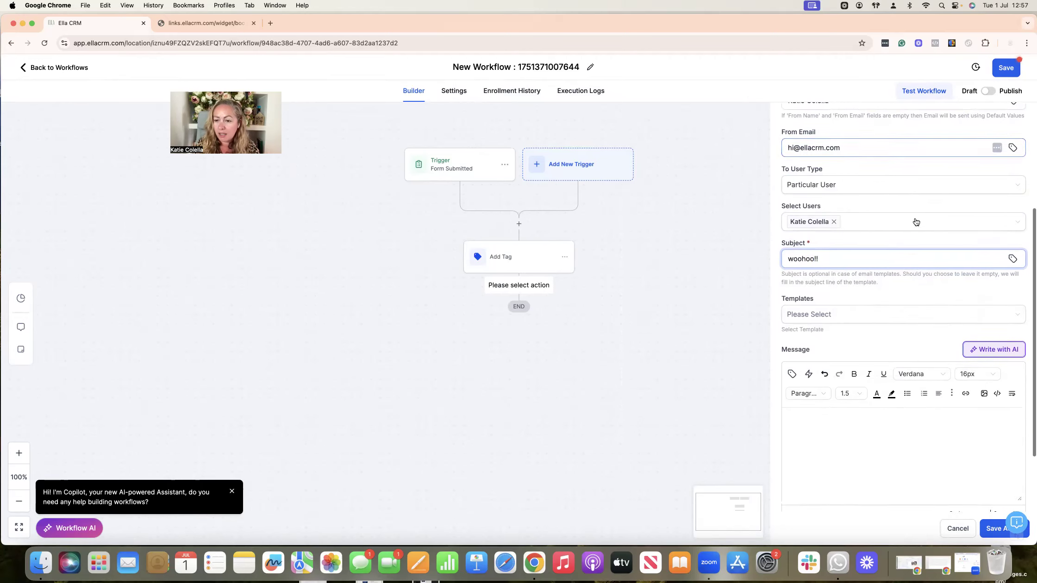
Enter the placeholder text "cnjmklmnkmz`" as the internal notification's message, without a template, and save the action
{"action": "left_click", "coordinate": [829, 273]}
{"action": "scroll", "coordinate": [851, 367], "scroll_direction": "down", "scroll_amount": 5}
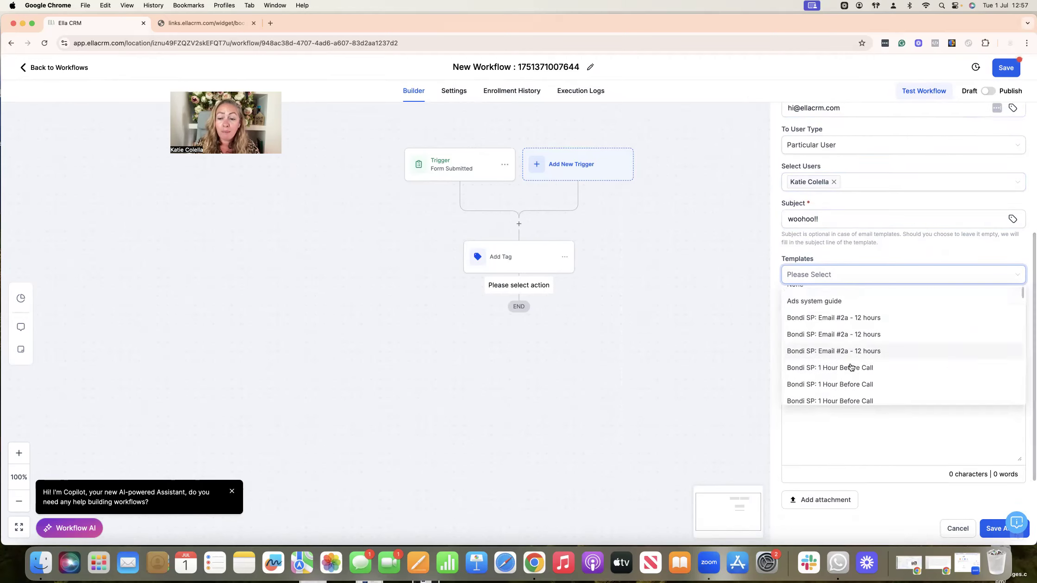
{"action": "left_click", "coordinate": [843, 416]}
{"action": "type", "text": "cnjmklmnkmz`"}
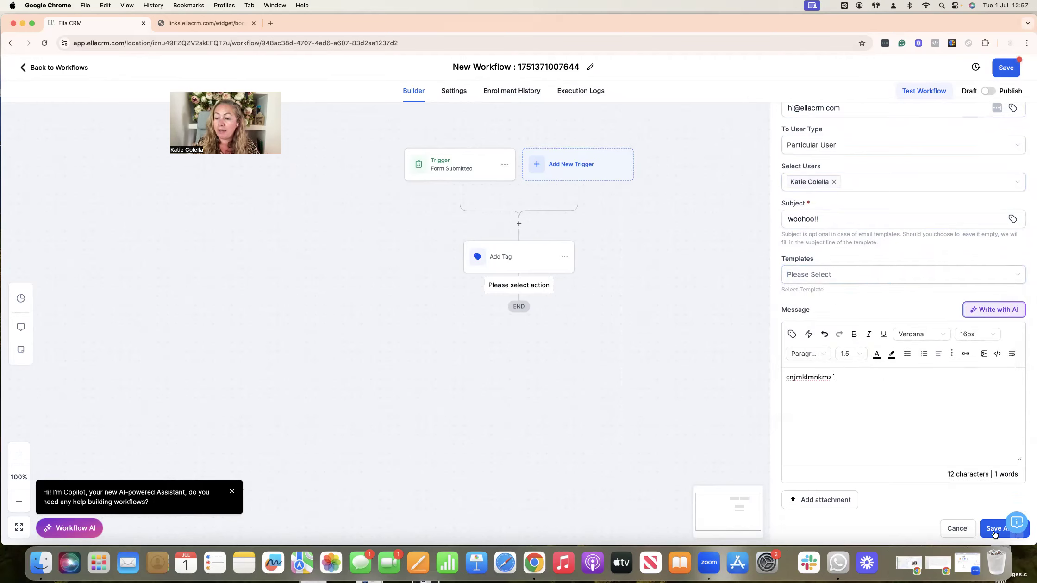
{"action": "left_click", "coordinate": [995, 528]}
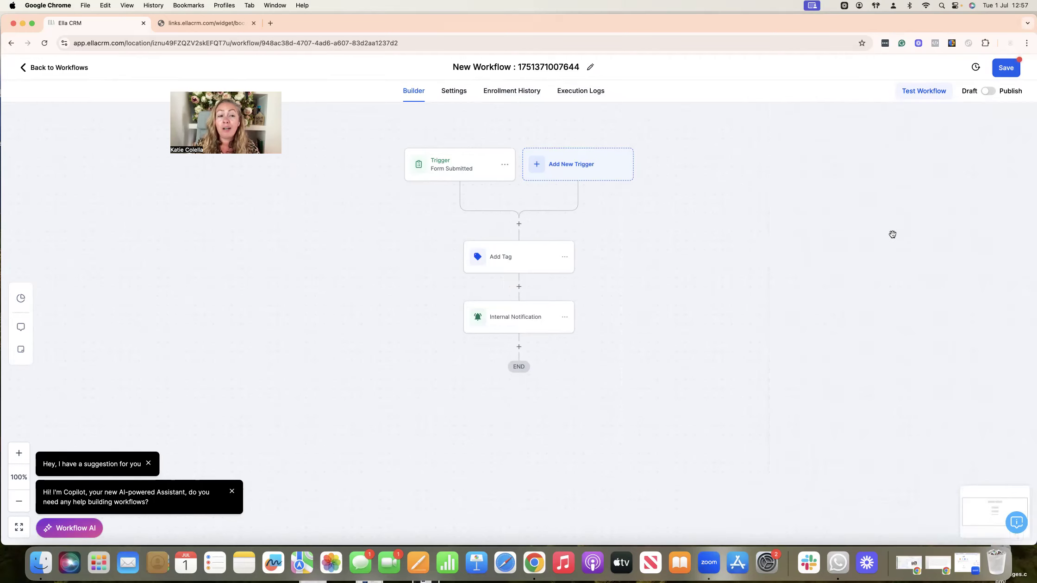
Add a Send Email action below the Internal Notification step
{"action": "scroll", "coordinate": [616, 264], "scroll_direction": "down", "scroll_amount": 1}
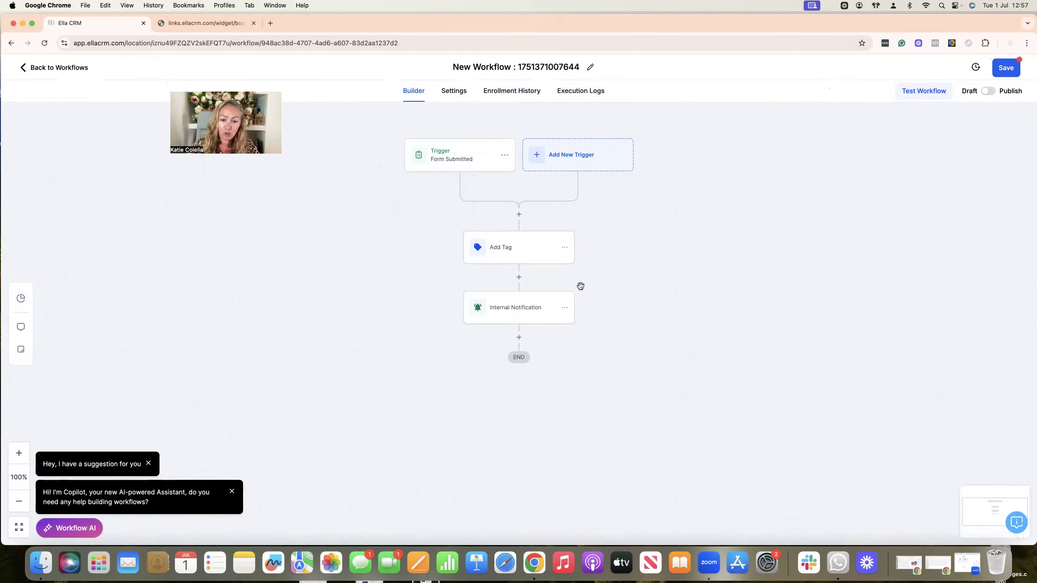
{"action": "left_click", "coordinate": [519, 337]}
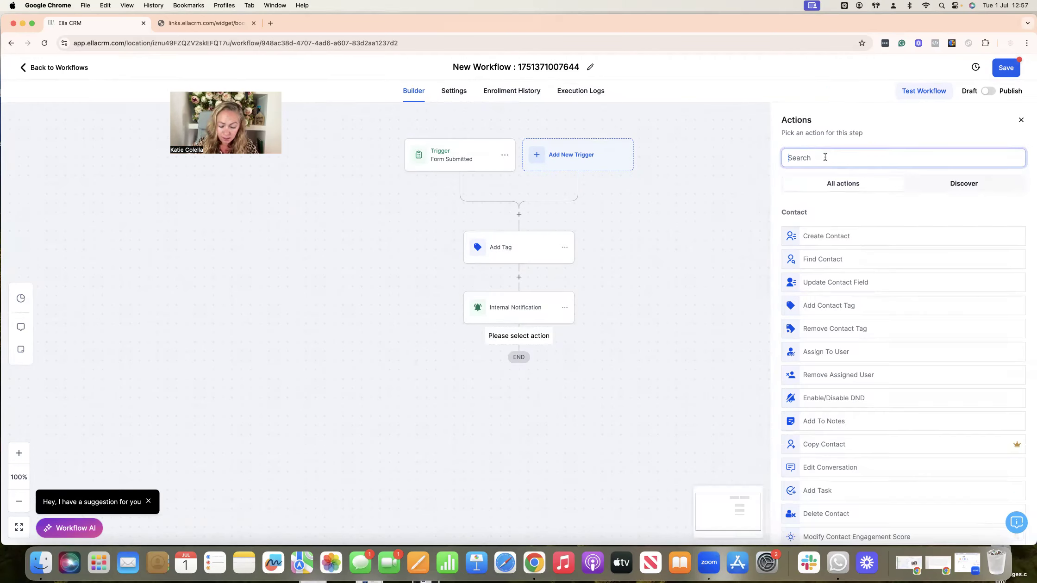
{"action": "type", "text": "email"}
{"action": "left_click", "coordinate": [814, 226]}
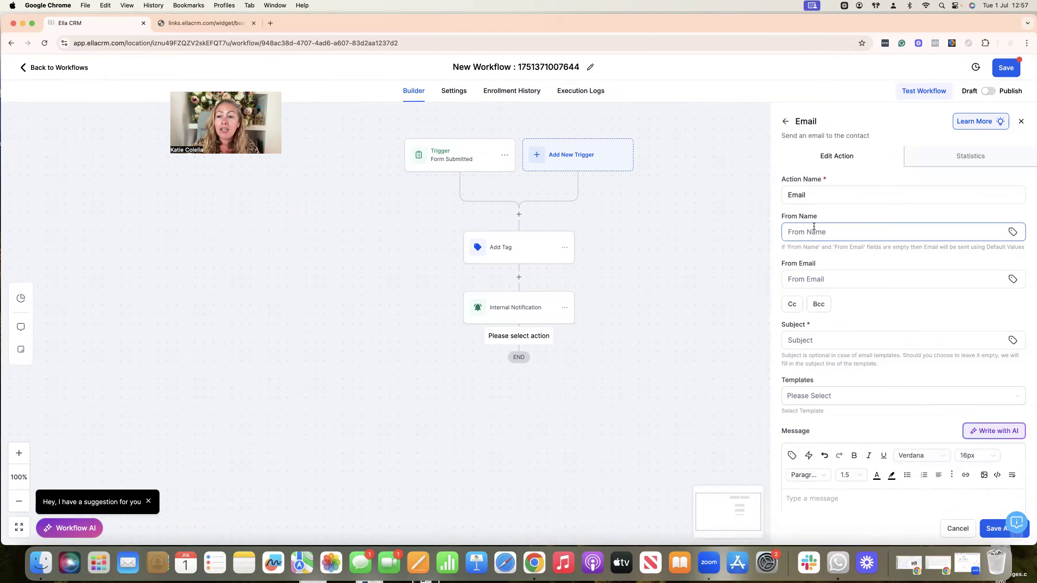
Fill in the Email action's sender name and sender e-mail address, and set its subject to "Woohoo"
{"action": "left_click", "coordinate": [814, 230]}
{"action": "left_click", "coordinate": [859, 272]}
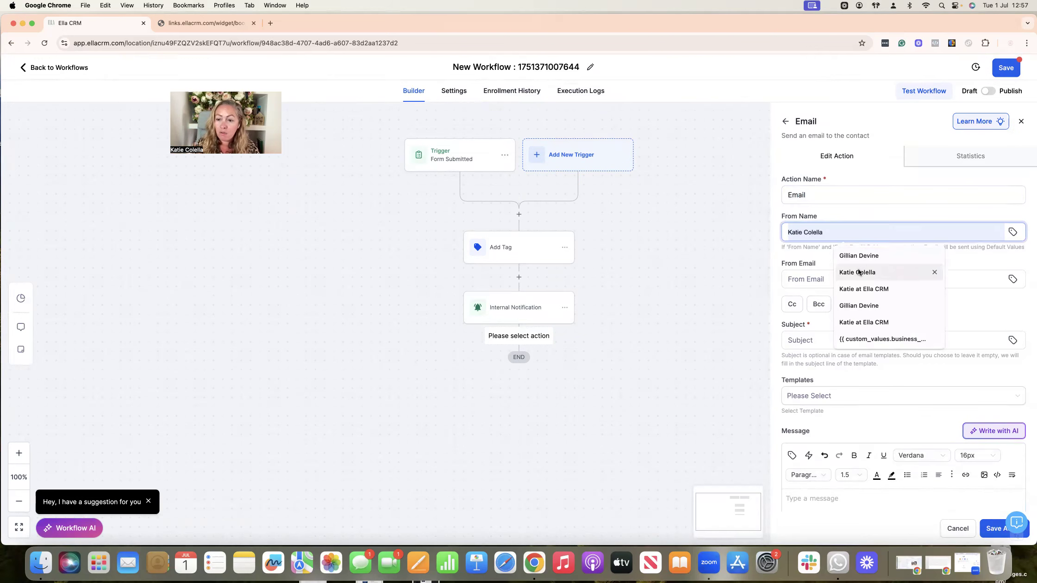
{"action": "left_click", "coordinate": [815, 279]}
{"action": "left_click", "coordinate": [856, 351]}
{"action": "left_click", "coordinate": [803, 338]}
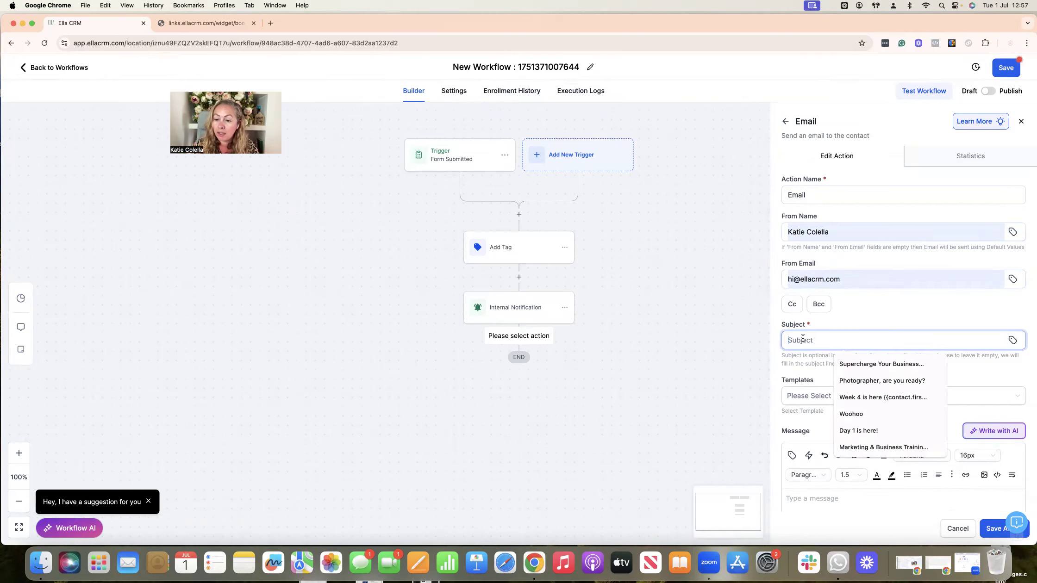
{"action": "left_click", "coordinate": [864, 415]}
Try the "Ella access 1" and "Ella BF" templates for the Email action
{"action": "left_click", "coordinate": [827, 398]}
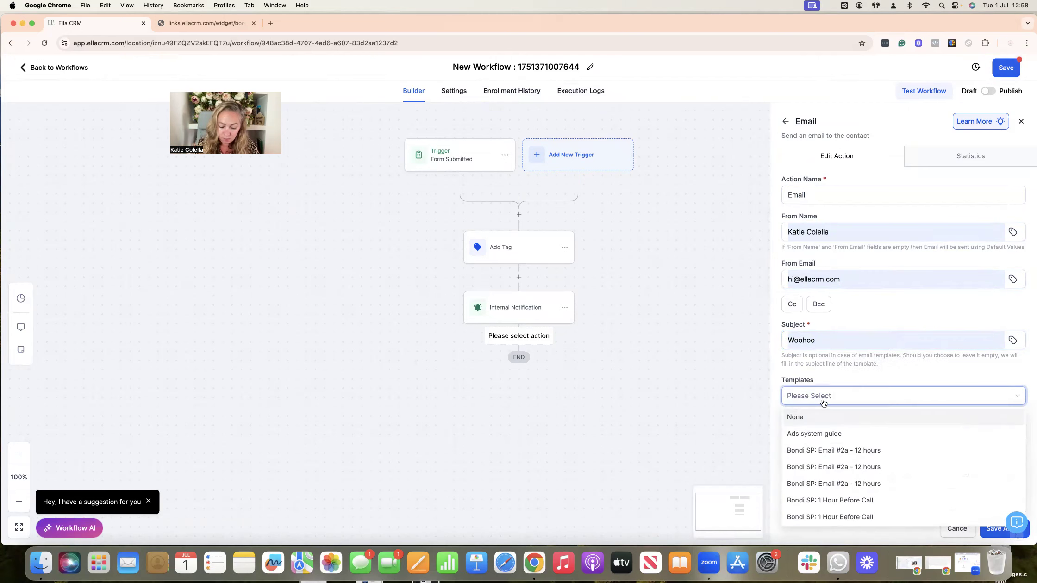
{"action": "type", "text": "ella"}
{"action": "left_click", "coordinate": [814, 432]}
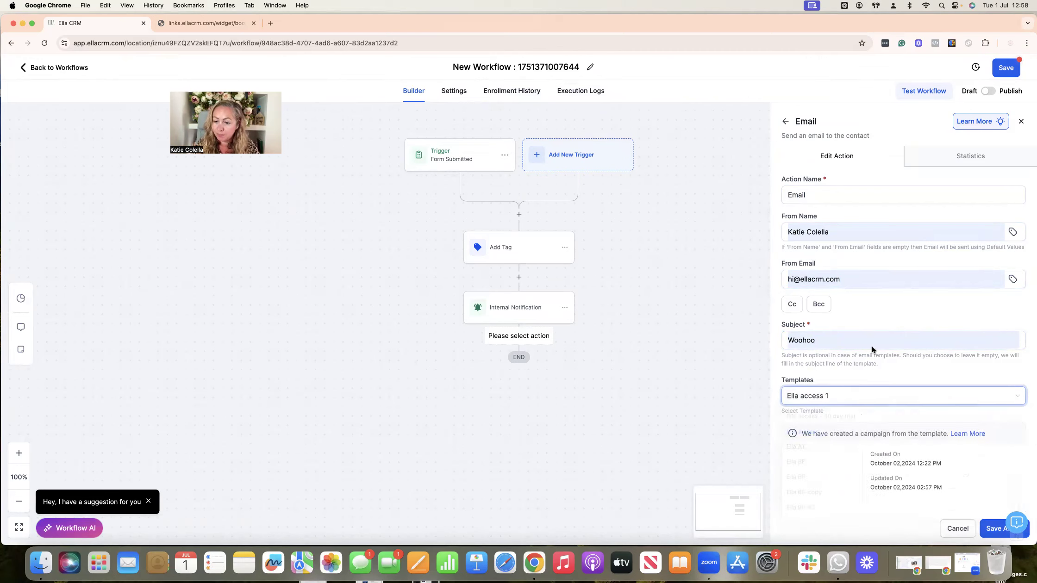
{"action": "scroll", "coordinate": [872, 350], "scroll_direction": "down", "scroll_amount": 3}
{"action": "left_click", "coordinate": [842, 267]}
{"action": "type", "text": "ella"}
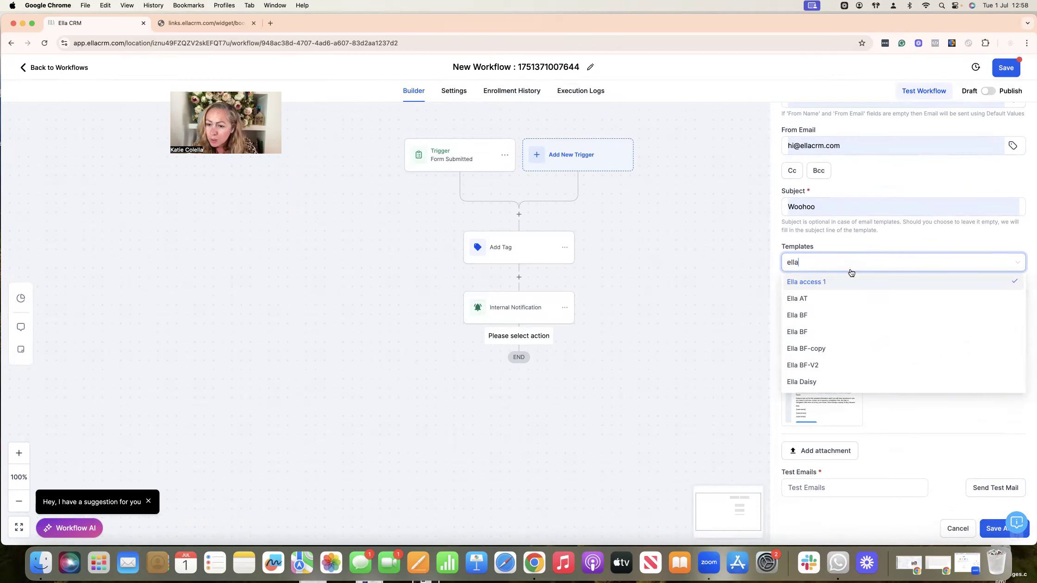
{"action": "left_click", "coordinate": [815, 320]}
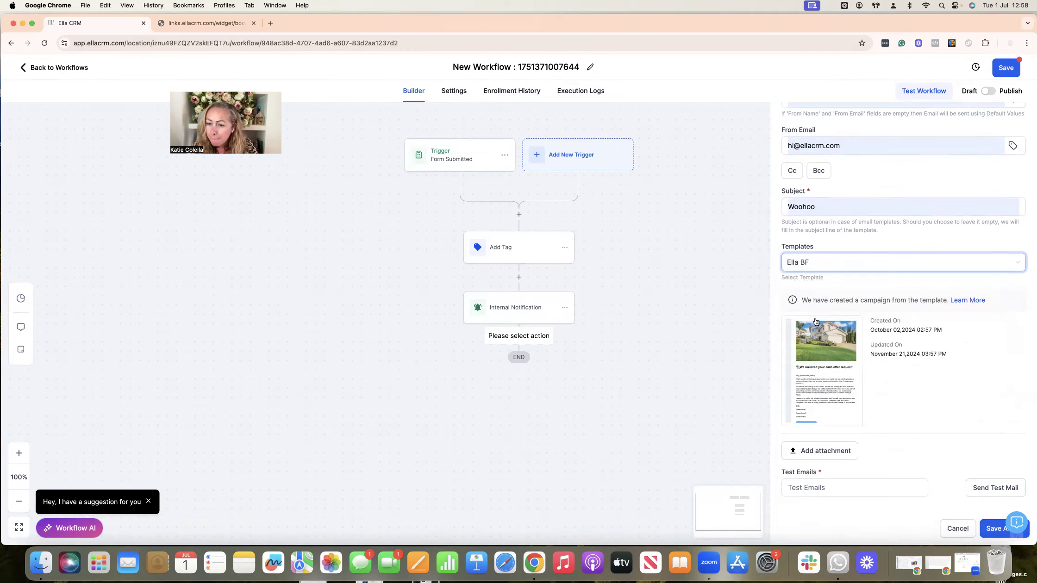
Set the Email action's template to "Ella- 1 day later"
{"action": "left_click", "coordinate": [814, 264]}
{"action": "type", "text": "ella"}
{"action": "scroll", "coordinate": [824, 341], "scroll_direction": "down", "scroll_amount": 3}
{"action": "left_click", "coordinate": [828, 338]}
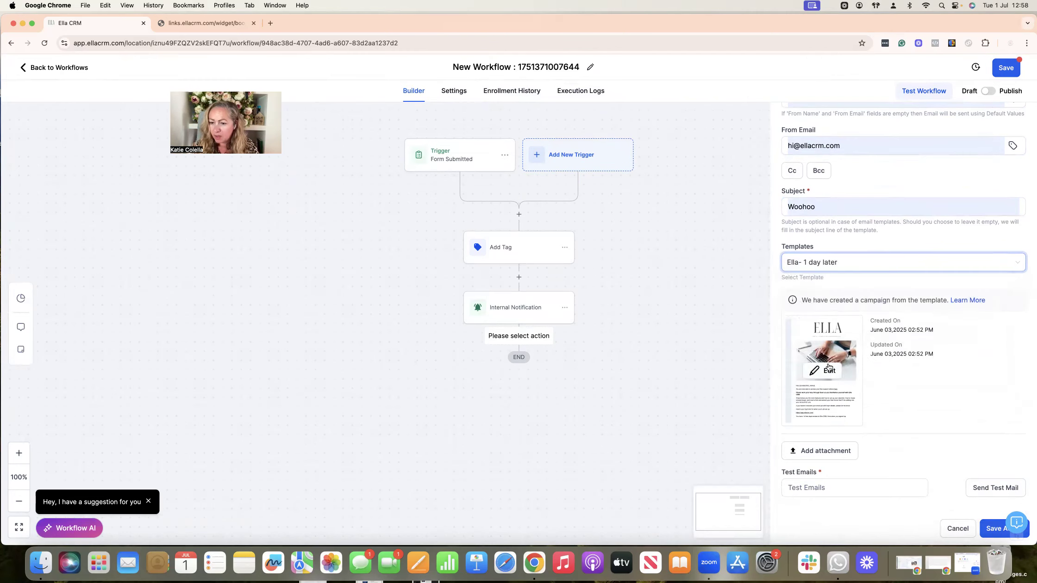
Review the chosen template from header to footer in the email editor, then close it and save the Email action
{"action": "left_click", "coordinate": [829, 369]}
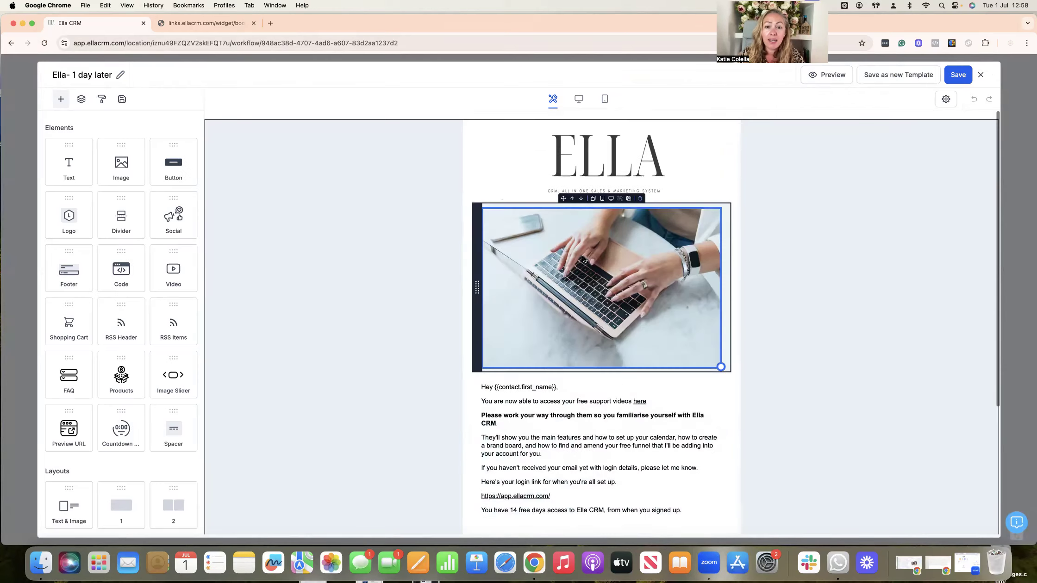
{"action": "scroll", "coordinate": [602, 302], "scroll_direction": "down", "scroll_amount": 4}
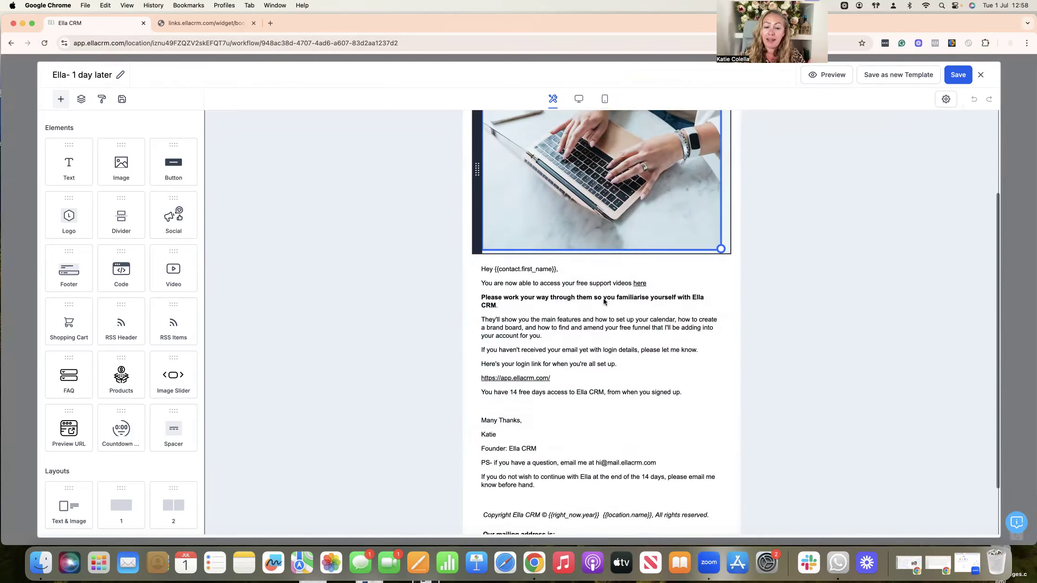
{"action": "scroll", "coordinate": [603, 296], "scroll_direction": "up", "scroll_amount": 4}
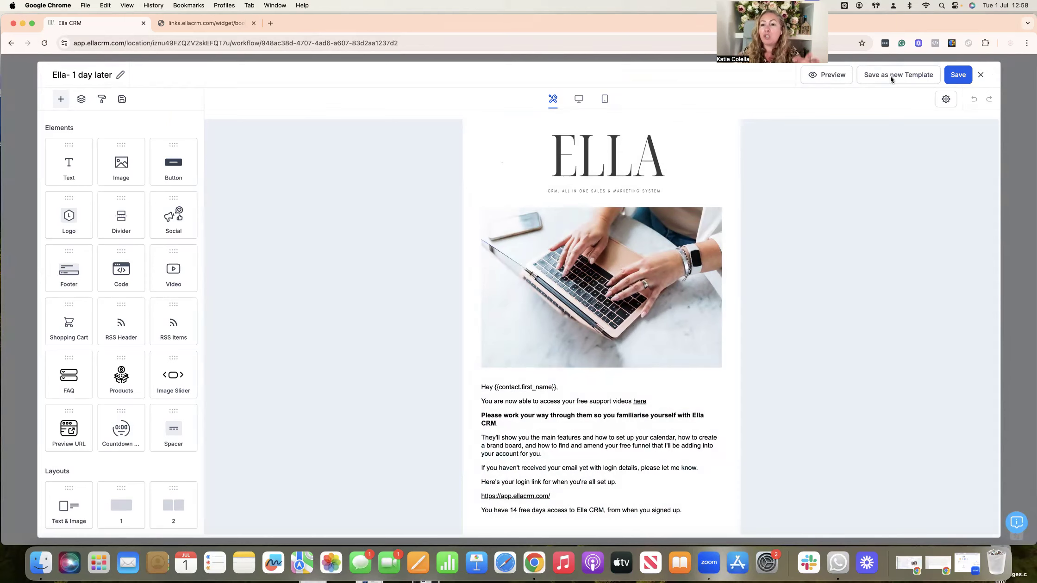
{"action": "scroll", "coordinate": [587, 228], "scroll_direction": "down", "scroll_amount": 4}
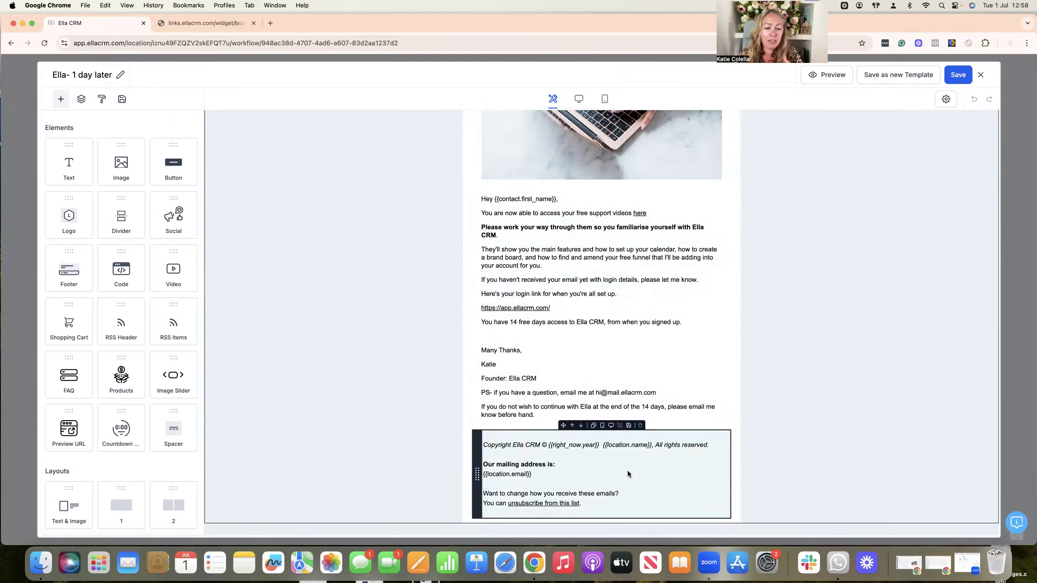
{"action": "scroll", "coordinate": [634, 435], "scroll_direction": "up", "scroll_amount": 3}
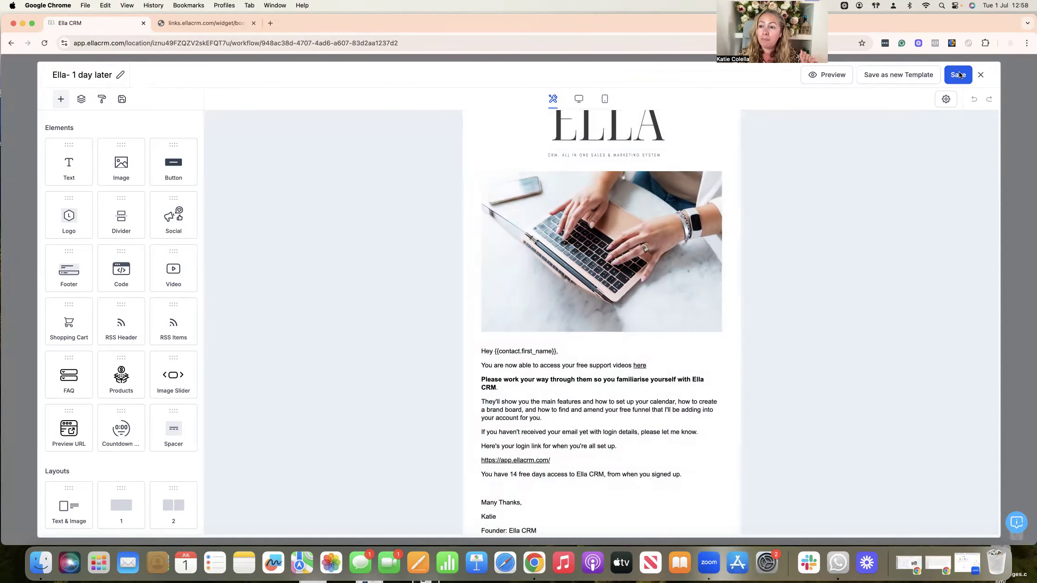
{"action": "left_click", "coordinate": [981, 75]}
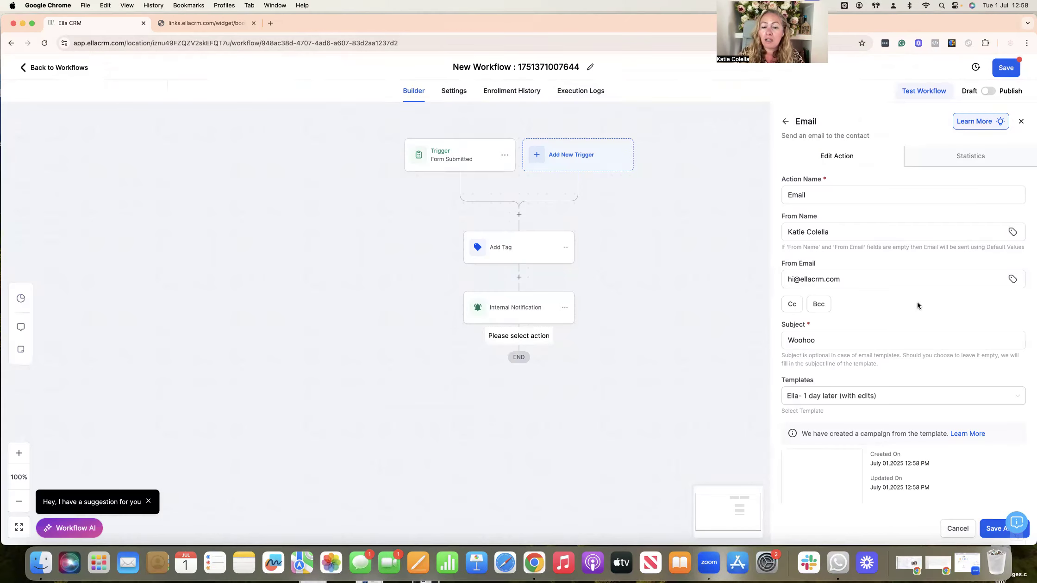
{"action": "left_click", "coordinate": [988, 528]}
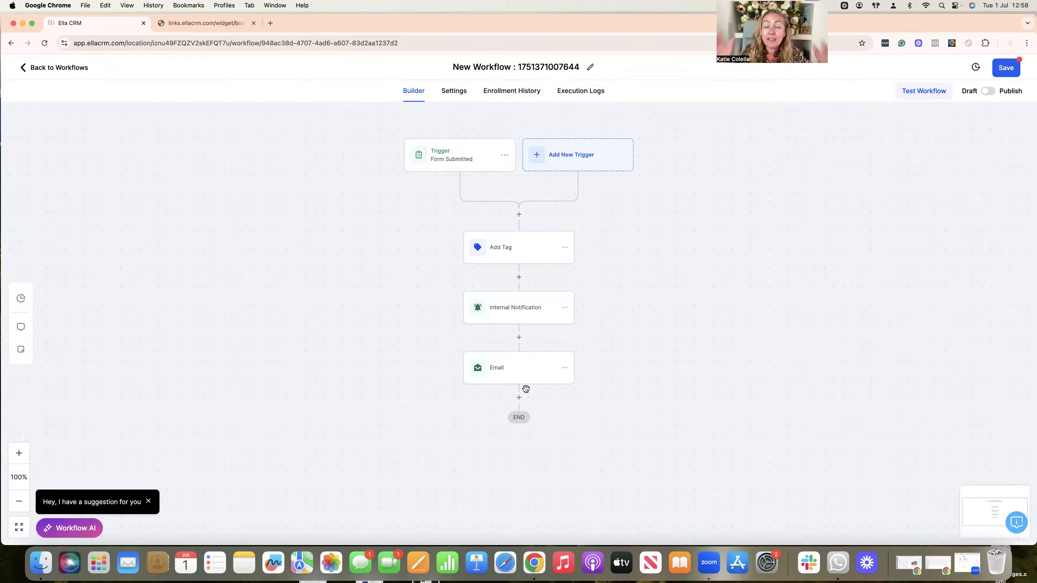
Add a Wait action below the Email step
{"action": "left_click", "coordinate": [519, 398]}
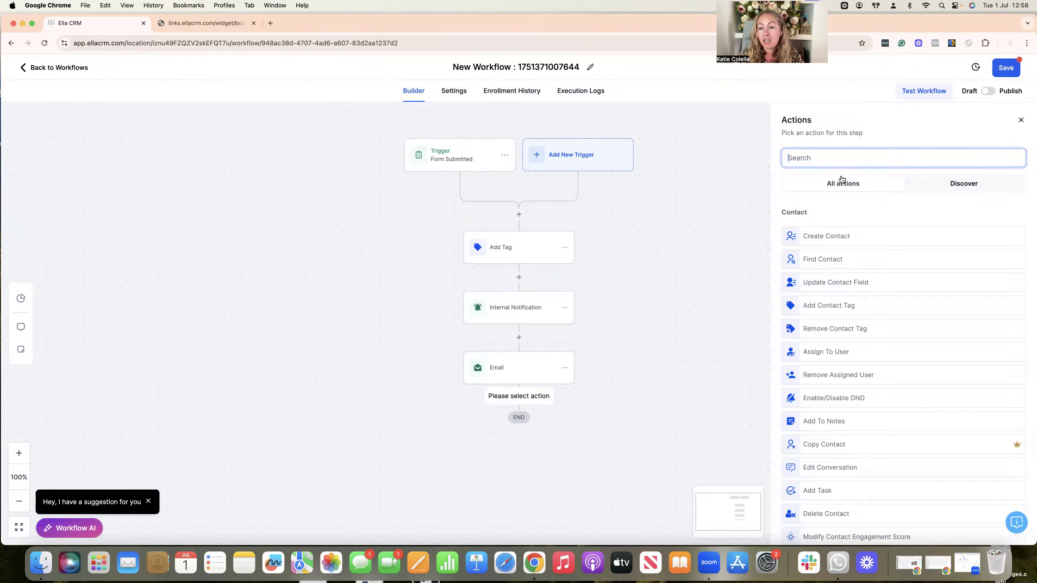
{"action": "type", "text": "wait"}
{"action": "left_click", "coordinate": [833, 227]}
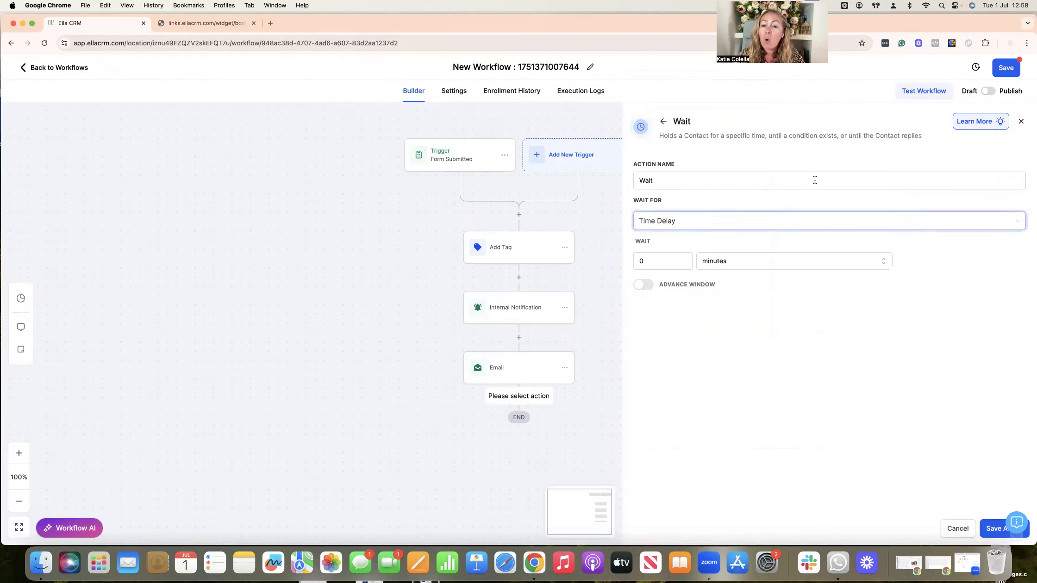
Set the Wait action's time delay value to 1, choose its time unit and save the action
{"action": "left_click", "coordinate": [667, 263]}
{"action": "type", "text": "1"}
{"action": "left_click", "coordinate": [730, 269]}
{"action": "left_click", "coordinate": [724, 316]}
{"action": "left_click", "coordinate": [995, 528]}
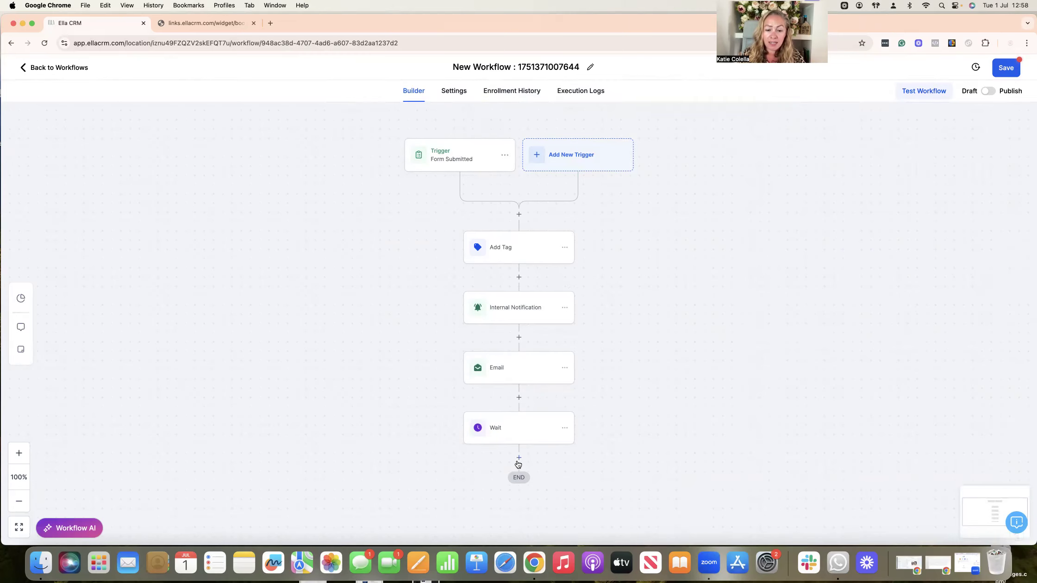
Examine the actions available after the Wait step, covering the Contact, Communication, Send Data and Internal groups
{"action": "scroll", "coordinate": [857, 191], "scroll_direction": "down", "scroll_amount": 3}
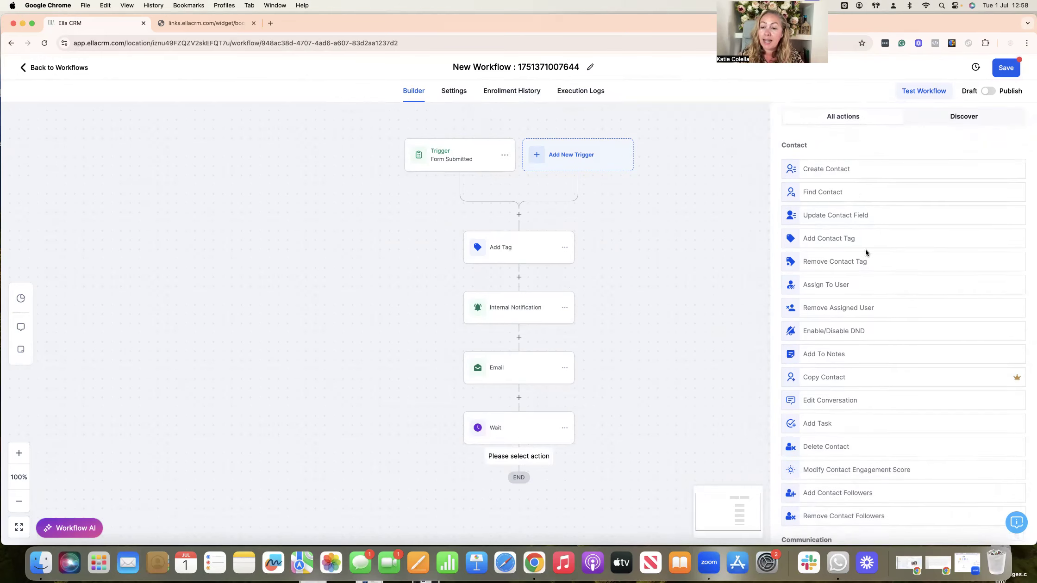
{"action": "scroll", "coordinate": [865, 248], "scroll_direction": "down", "scroll_amount": 5}
{"action": "scroll", "coordinate": [870, 248], "scroll_direction": "down", "scroll_amount": 5}
{"action": "scroll", "coordinate": [869, 244], "scroll_direction": "down", "scroll_amount": 5}
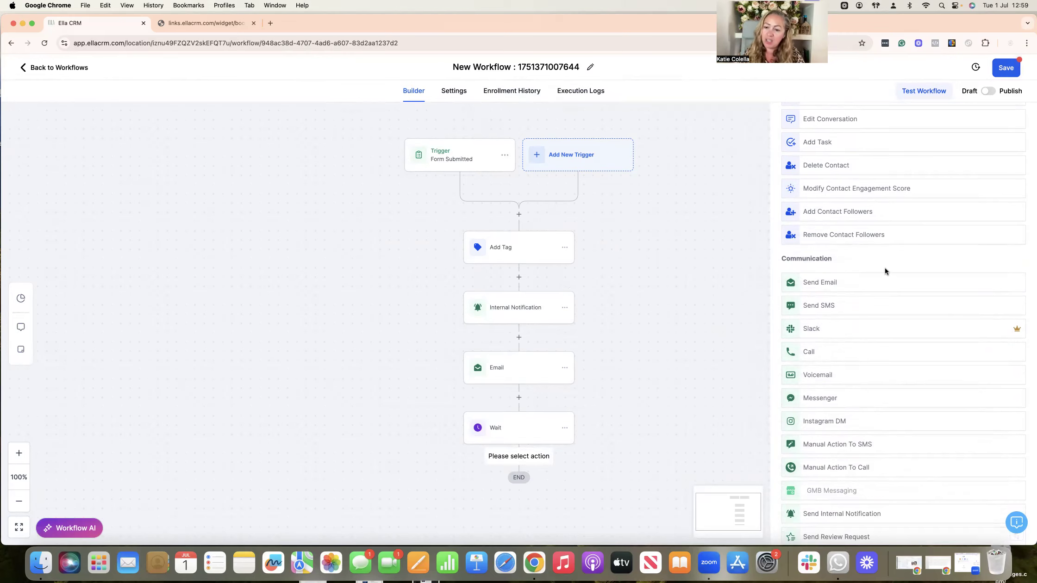
{"action": "scroll", "coordinate": [884, 271], "scroll_direction": "down", "scroll_amount": 3}
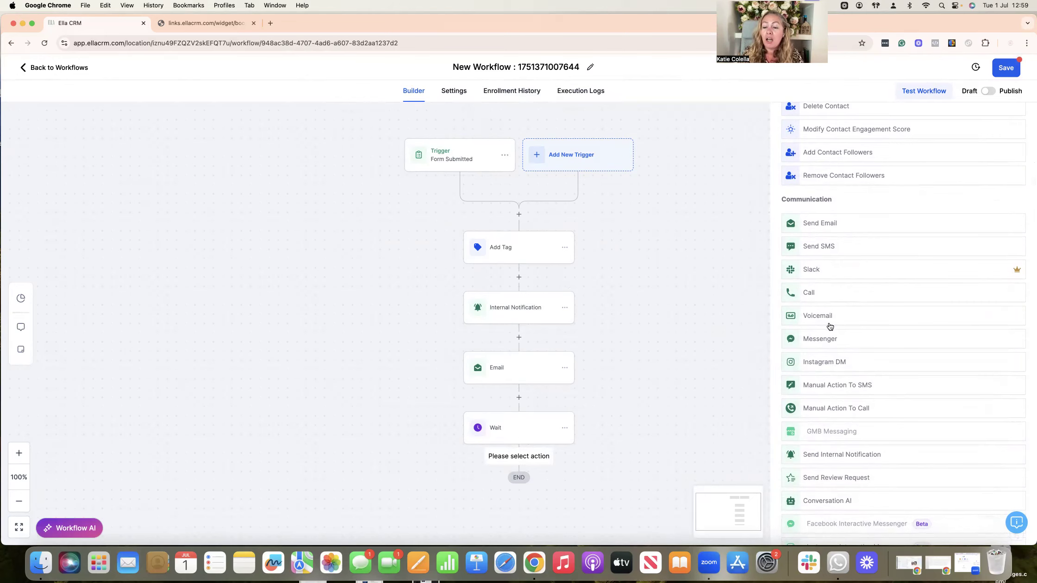
{"action": "scroll", "coordinate": [829, 327], "scroll_direction": "down", "scroll_amount": 8}
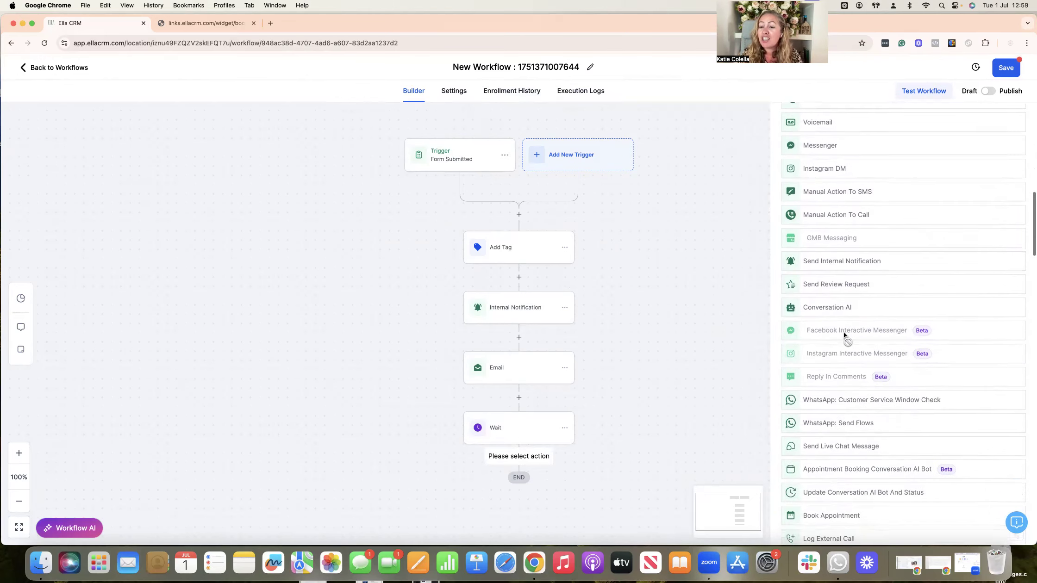
{"action": "scroll", "coordinate": [844, 335], "scroll_direction": "down", "scroll_amount": 2}
{"action": "scroll", "coordinate": [878, 285], "scroll_direction": "down", "scroll_amount": 5}
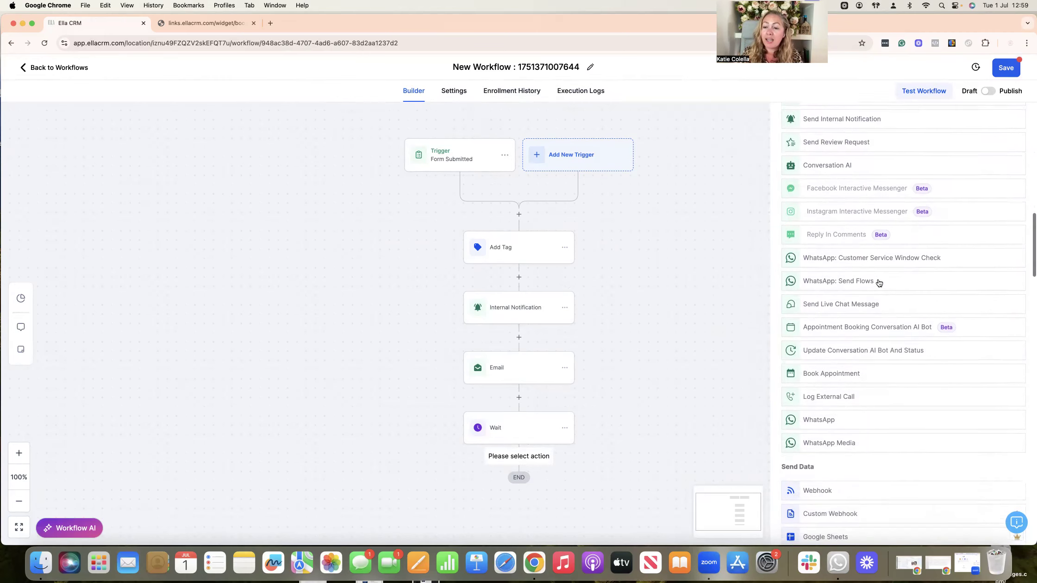
{"action": "scroll", "coordinate": [851, 287], "scroll_direction": "down", "scroll_amount": 4}
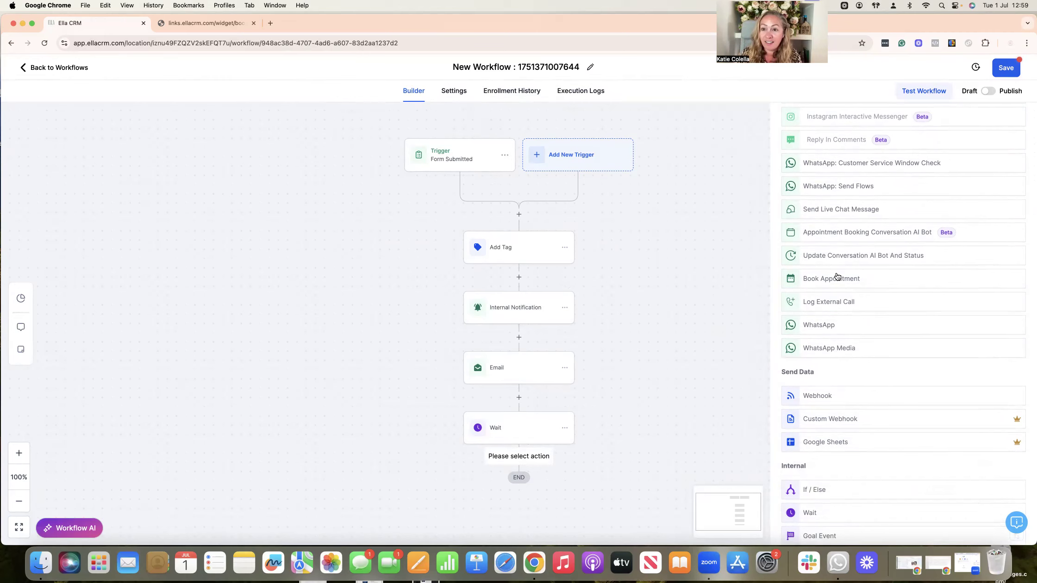
{"action": "scroll", "coordinate": [876, 337], "scroll_direction": "down", "scroll_amount": 12}
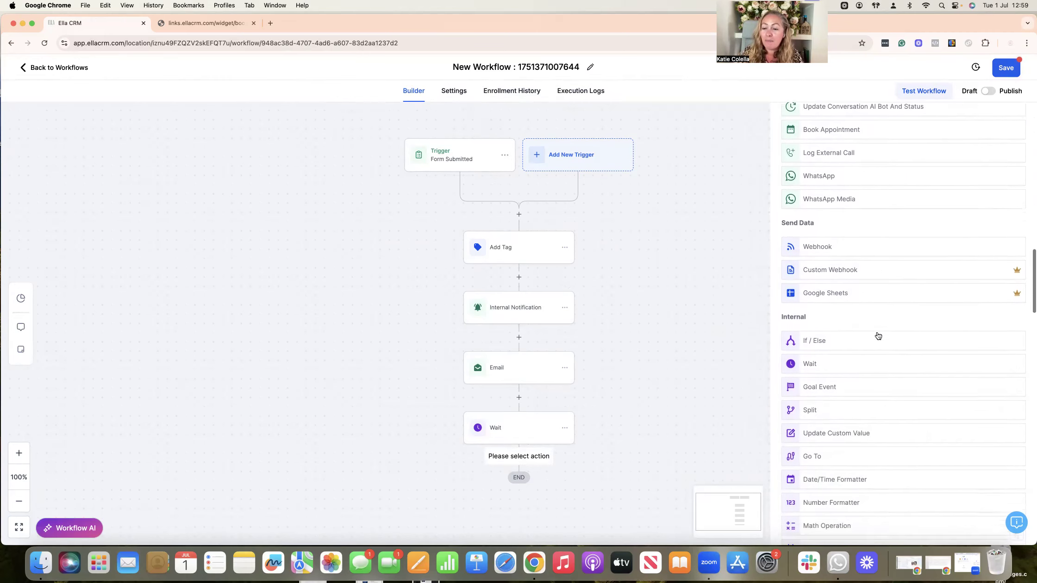
{"action": "scroll", "coordinate": [876, 338], "scroll_direction": "down", "scroll_amount": 1}
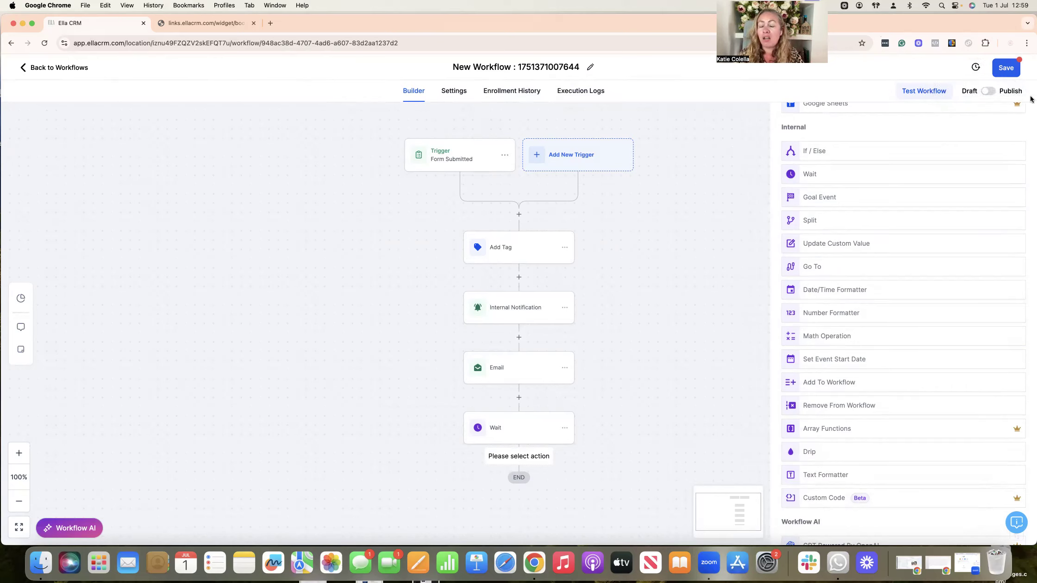
{"action": "scroll", "coordinate": [977, 200], "scroll_direction": "up", "scroll_amount": 15}
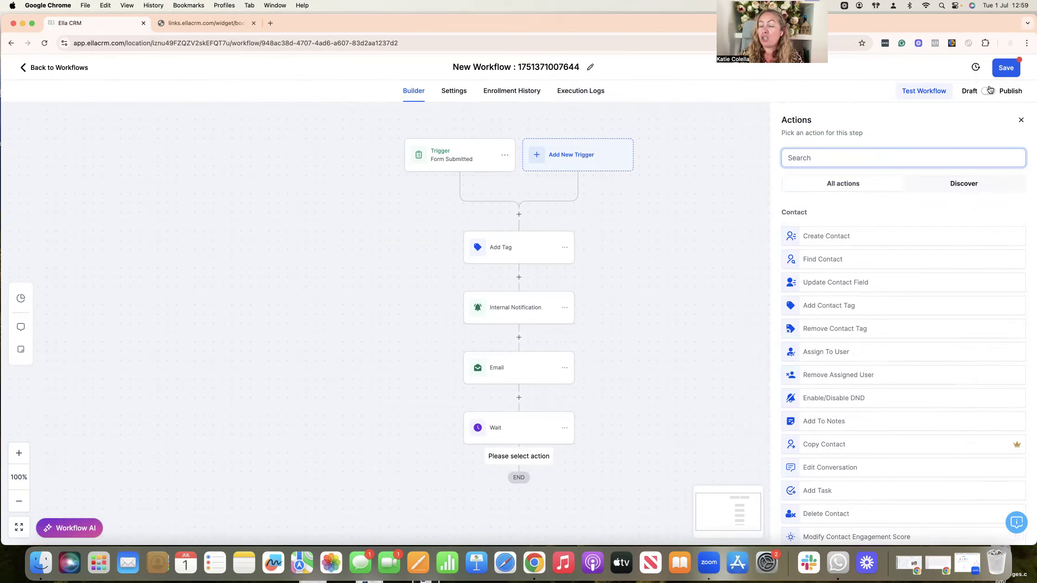
Leave the workflow builder and open the funnels list in the Sites section
{"action": "left_click", "coordinate": [63, 69]}
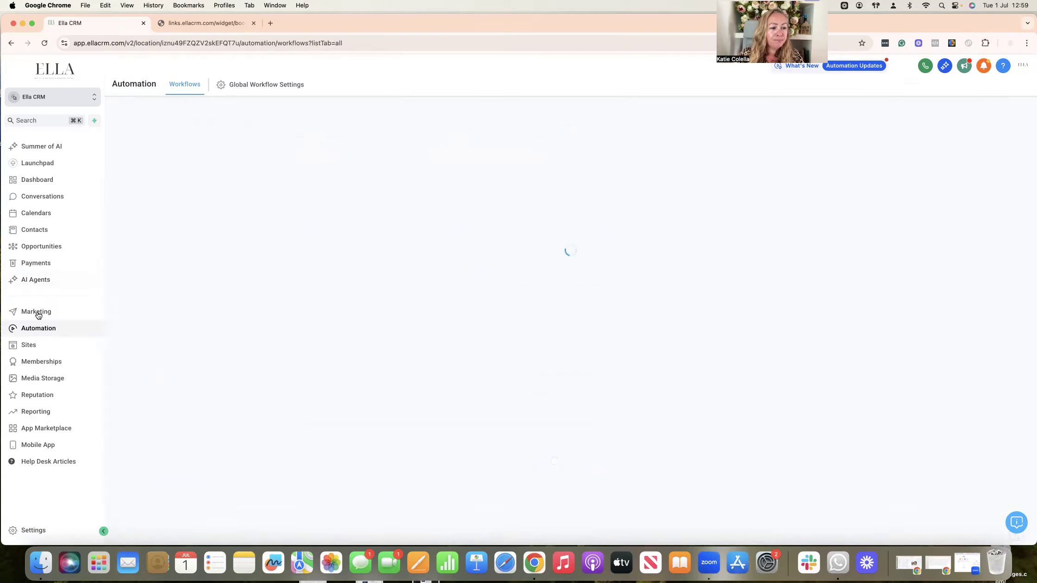
{"action": "left_click", "coordinate": [37, 312]}
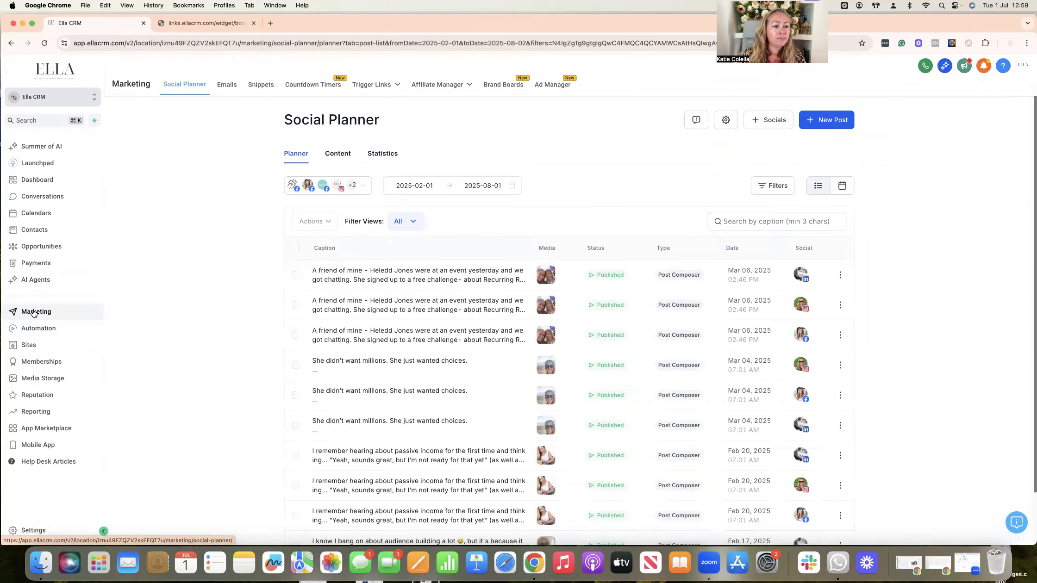
{"action": "left_click", "coordinate": [29, 346]}
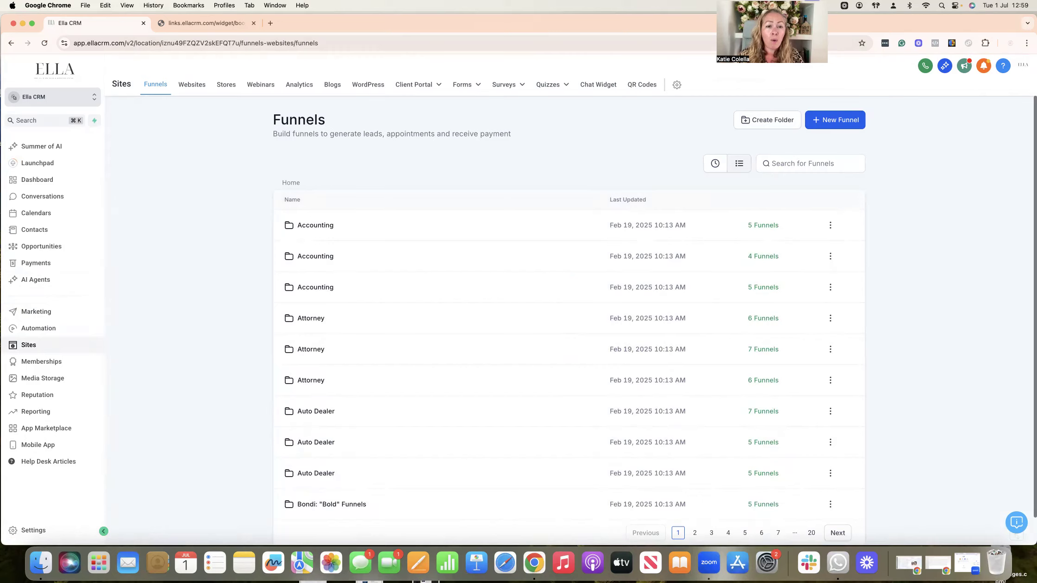
Search the funnels for "ella"
{"action": "left_click_drag", "start_coordinate": [706, 3], "coordinate": [756, 35]}
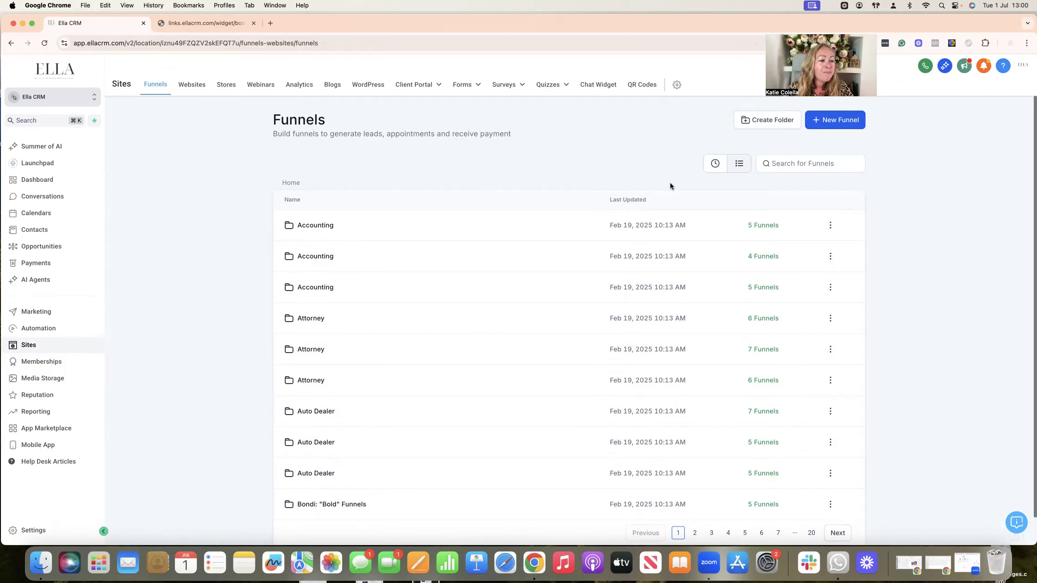
{"action": "left_click", "coordinate": [809, 164]}
{"action": "type", "text": "ella"}
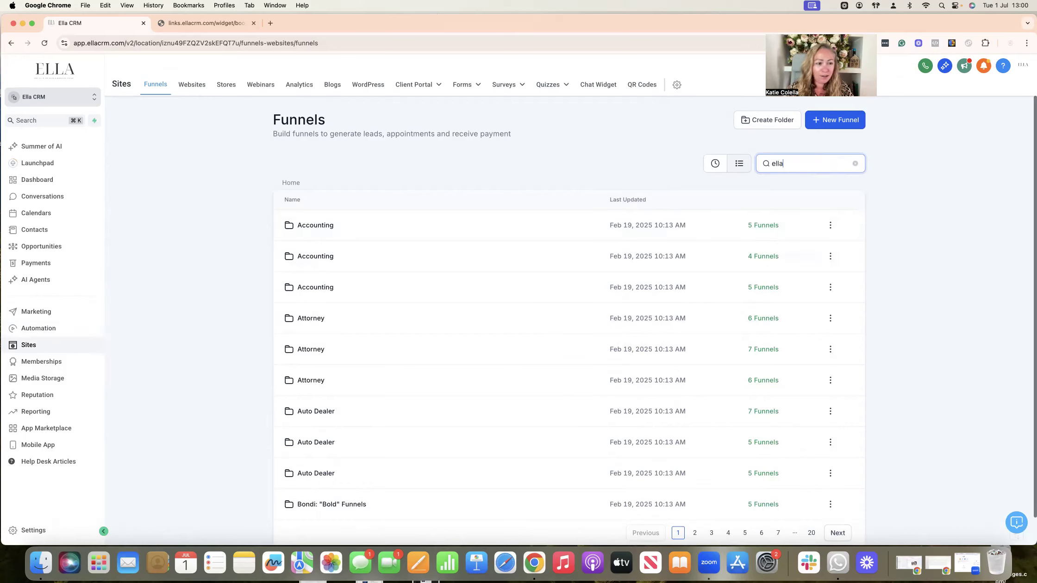